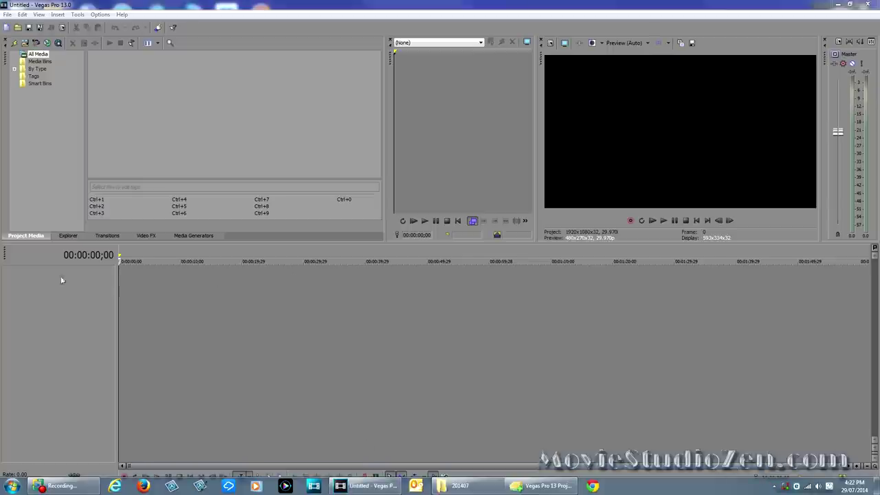
pyautogui.click(68, 237)
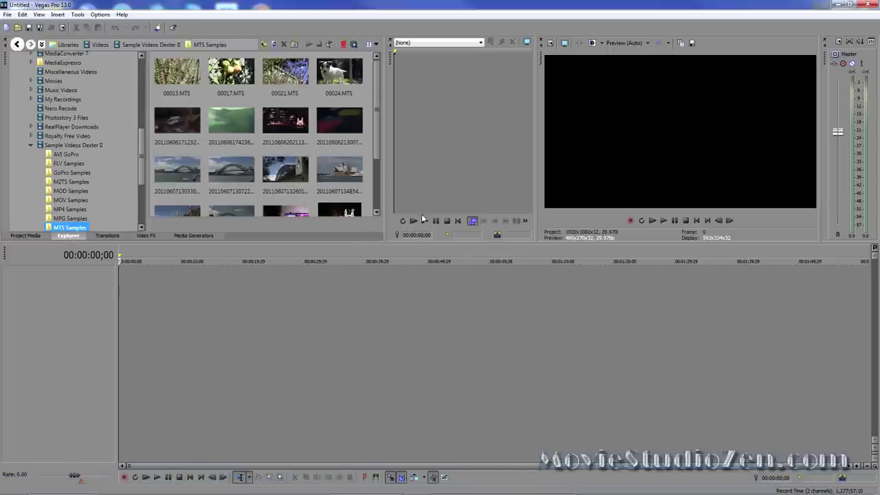
pyautogui.moveTo(286, 125); pyautogui.dragTo(103, 314)
pyautogui.click(290, 357)
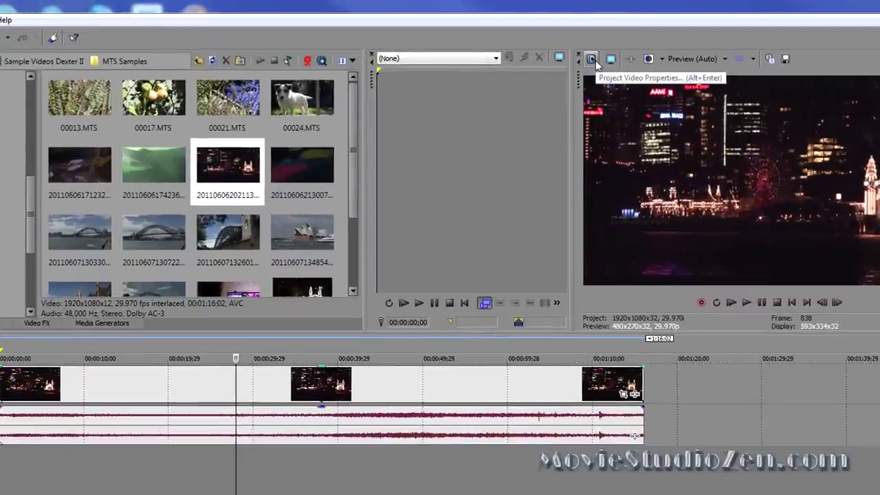
# Step: Match the project video settings to the night clip 20110606202113.mts
pyautogui.click(595, 61)
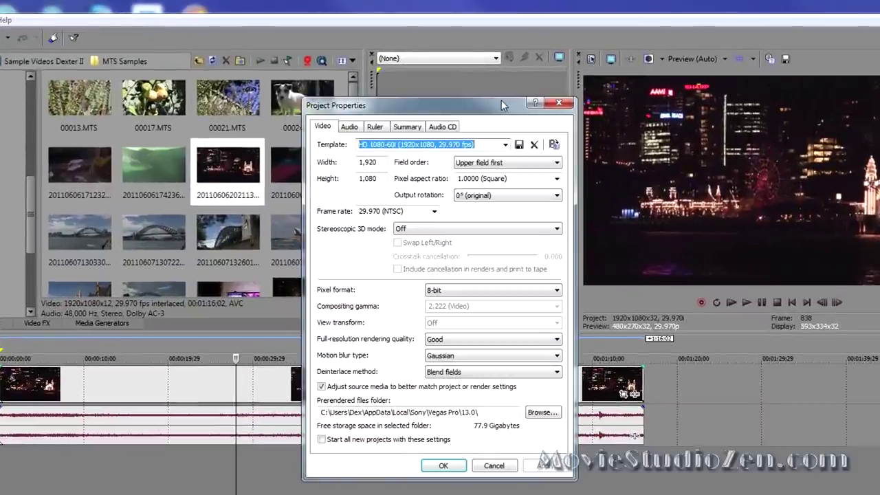
pyautogui.moveTo(501, 99); pyautogui.dragTo(389, 111)
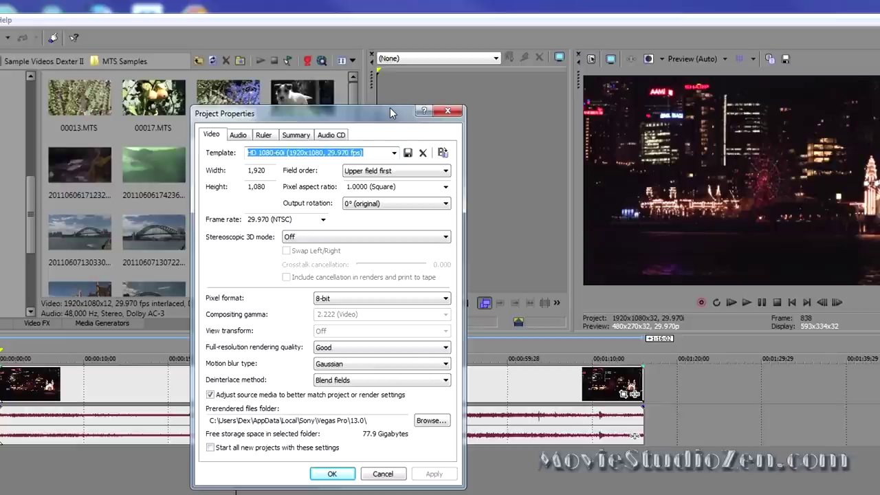
pyautogui.click(442, 153)
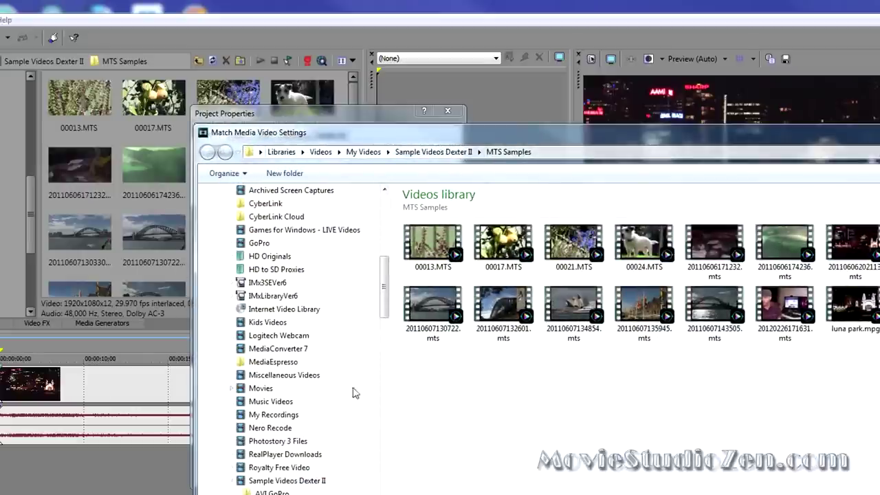
pyautogui.doubleClick(854, 248)
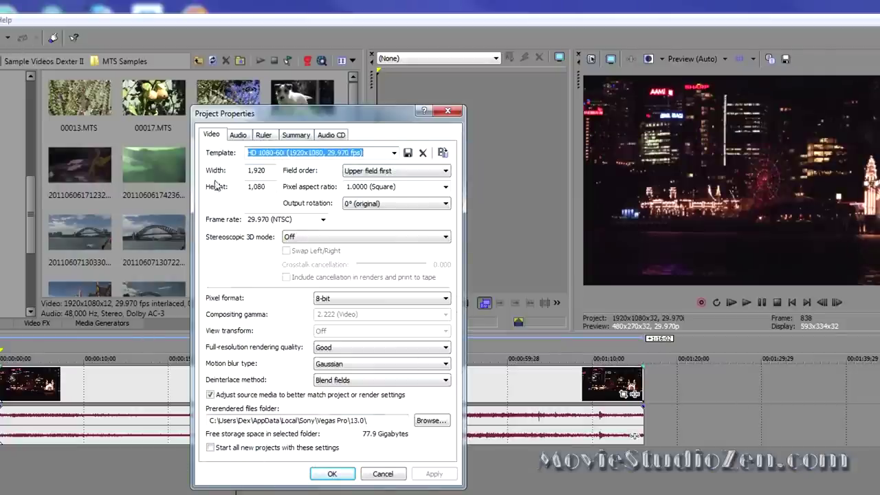
# Step: Set rendering quality and audio resample quality to Best, make these the new-project defaults, and apply
pyautogui.click(347, 349)
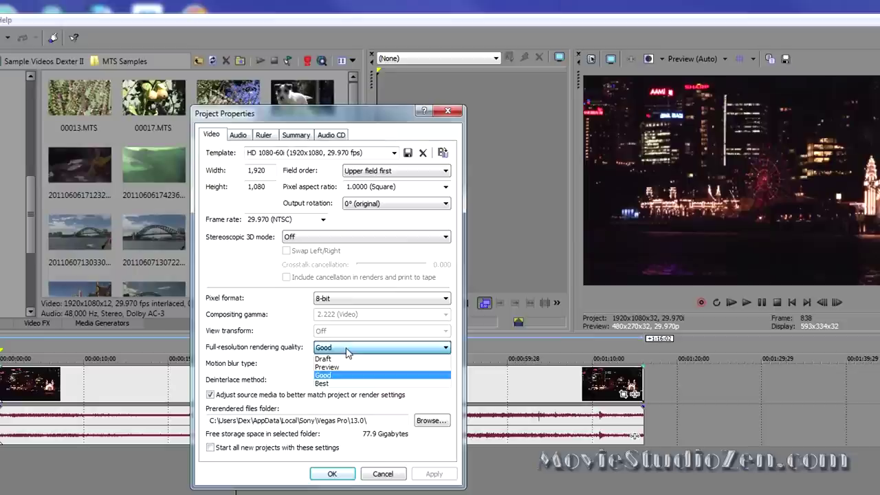
pyautogui.click(334, 383)
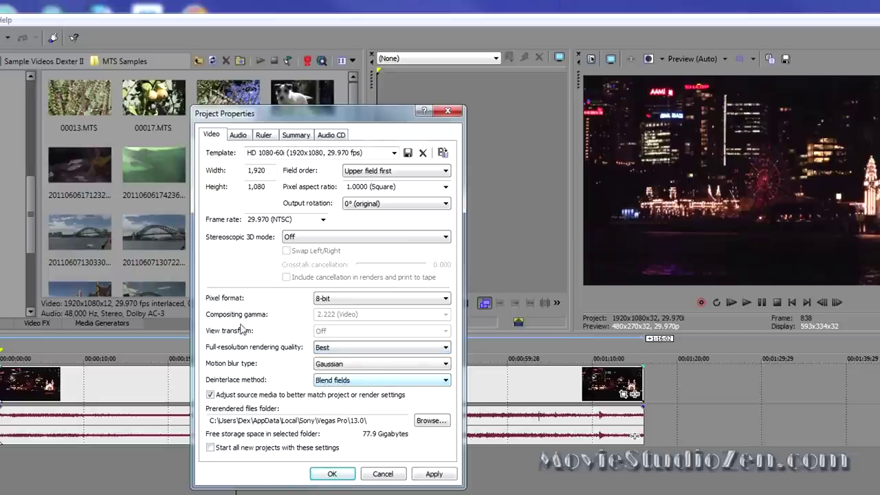
pyautogui.click(237, 136)
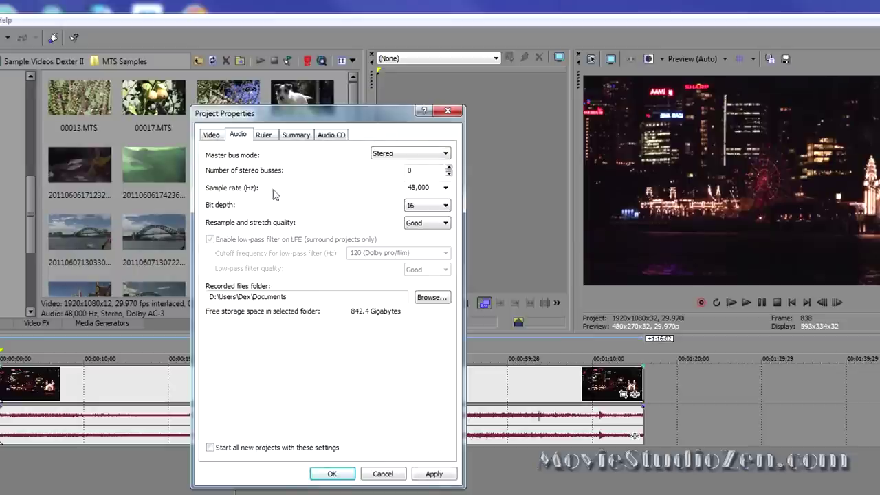
pyautogui.click(412, 226)
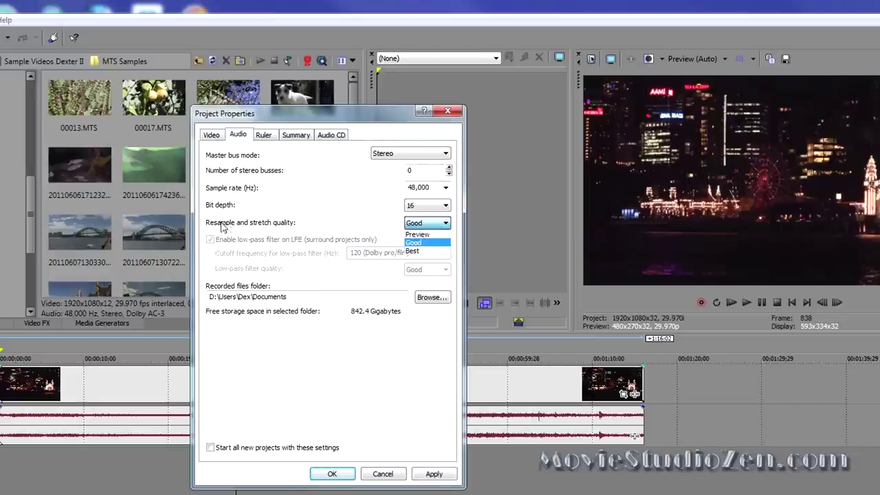
pyautogui.click(428, 252)
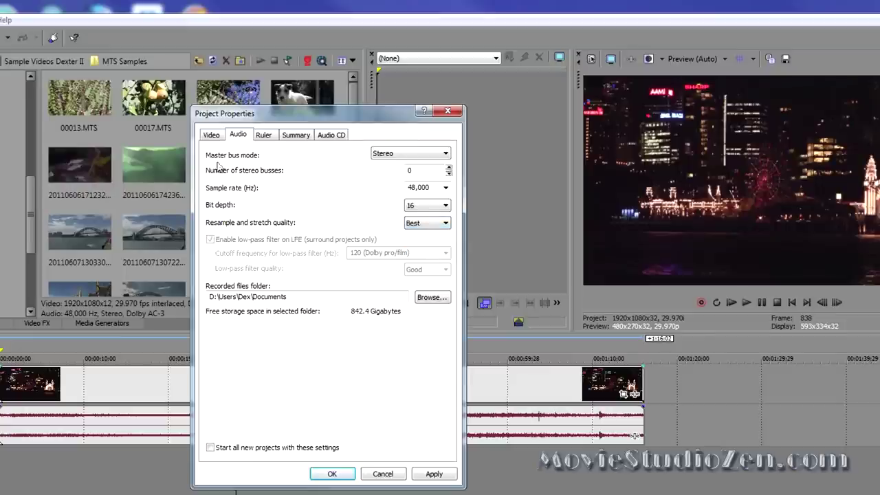
pyautogui.click(212, 137)
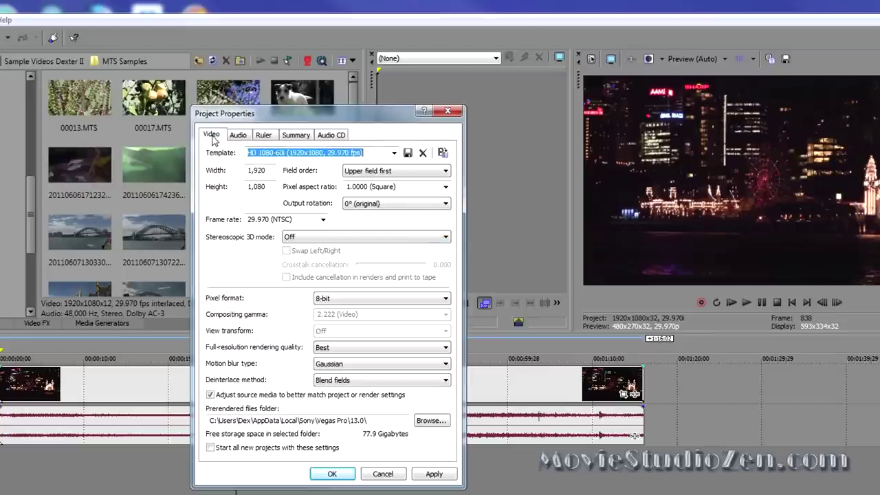
pyautogui.click(210, 447)
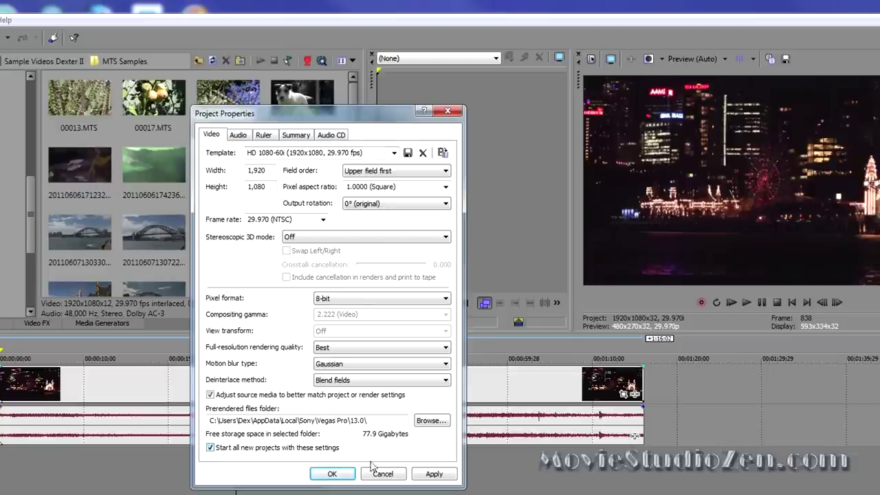
pyautogui.click(325, 349)
pyautogui.click(432, 473)
pyautogui.click(330, 473)
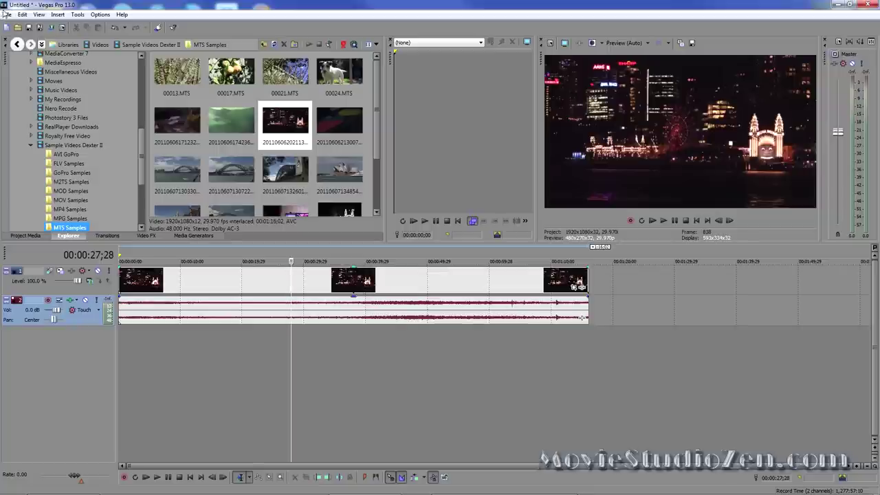
# Step: In Save As, create a folder named 'DVD or Blu-ray with menus' inside DVDS
pyautogui.click(9, 15)
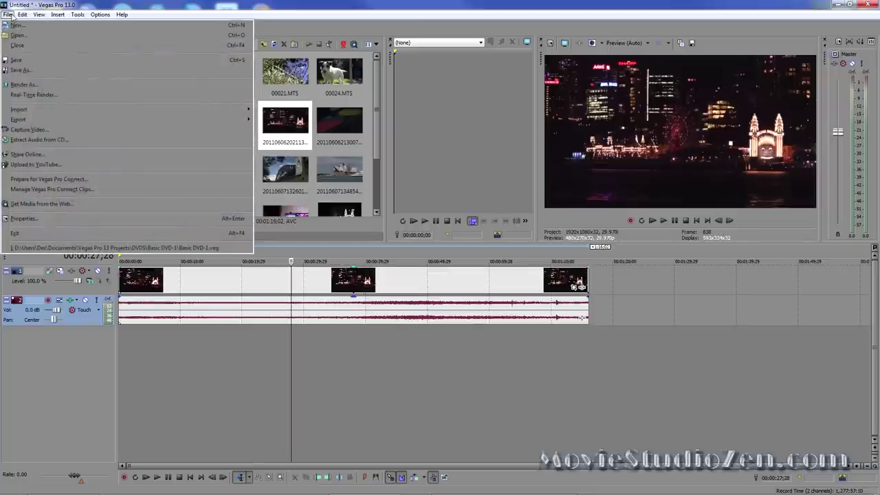
pyautogui.click(26, 71)
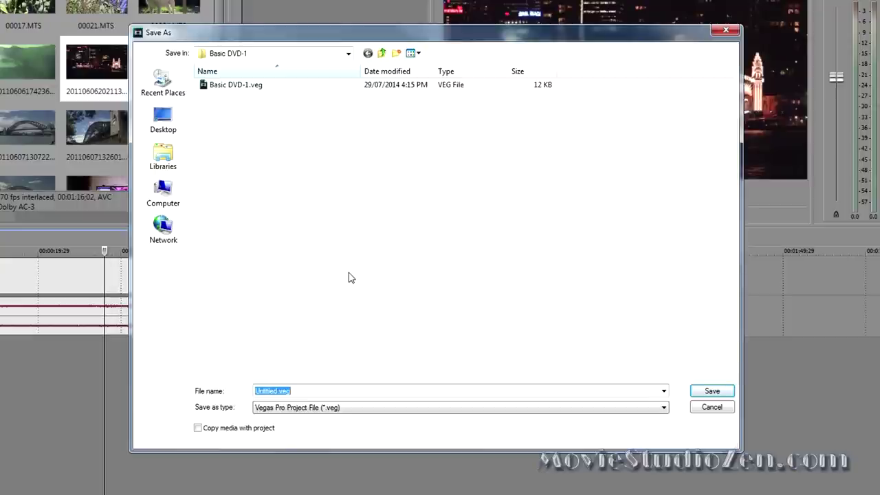
pyautogui.click(382, 56)
pyautogui.click(382, 55)
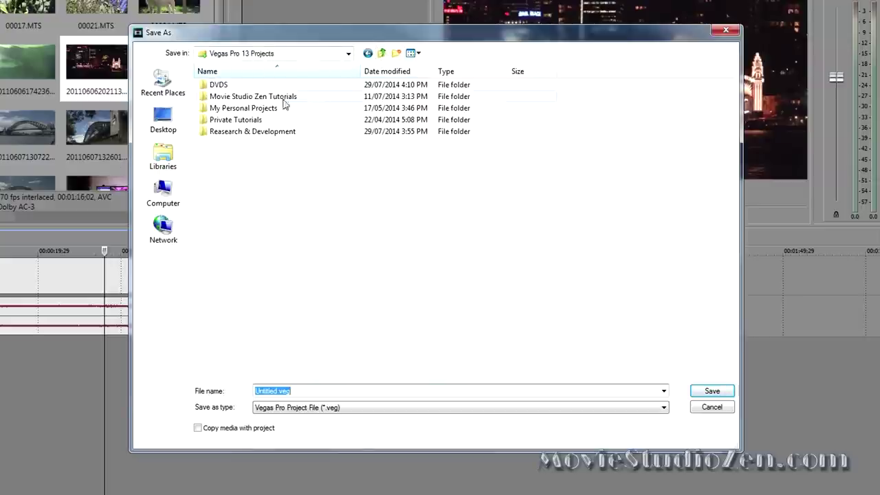
pyautogui.doubleClick(227, 86)
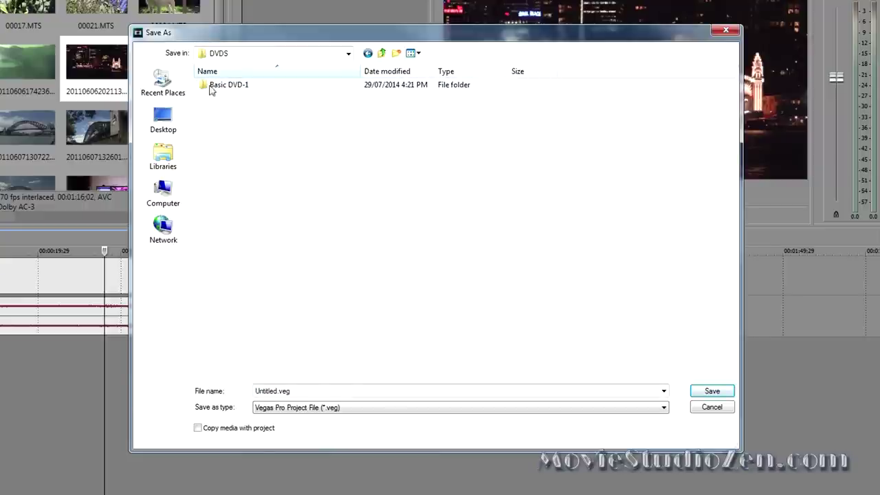
pyautogui.click(396, 52)
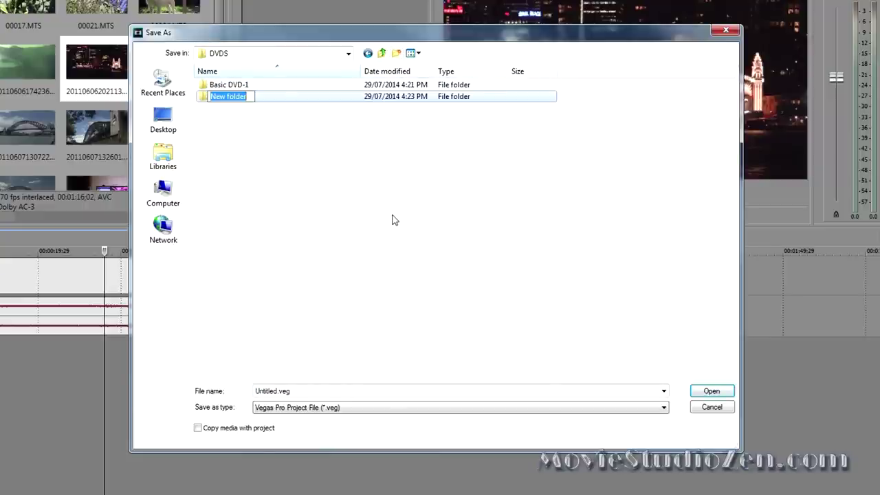
pyautogui.write('DVD')
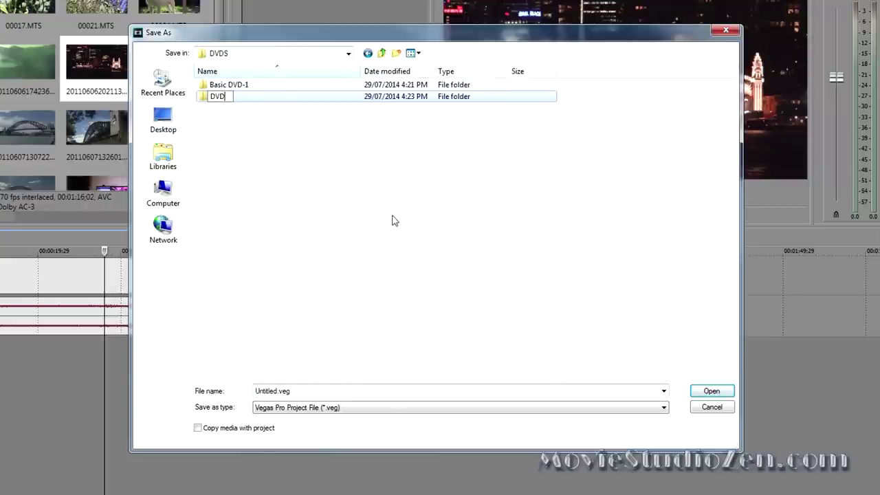
pyautogui.write(' or Blu')
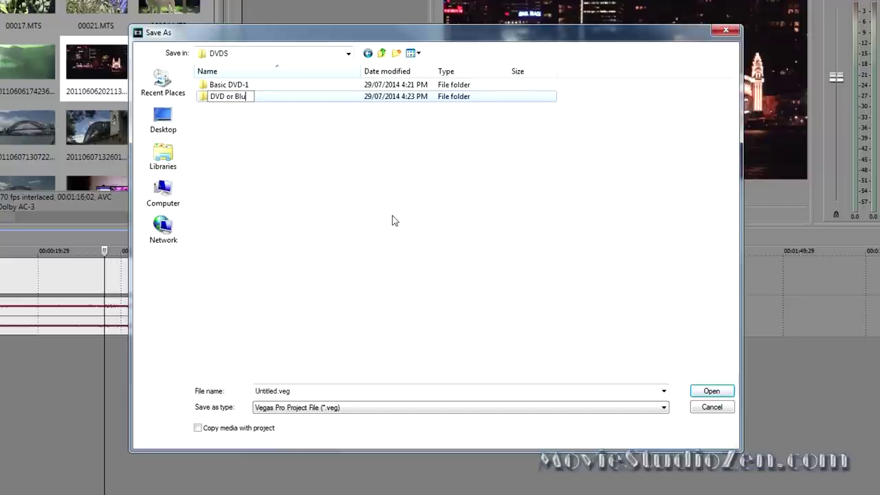
pyautogui.write('-ray with menus')
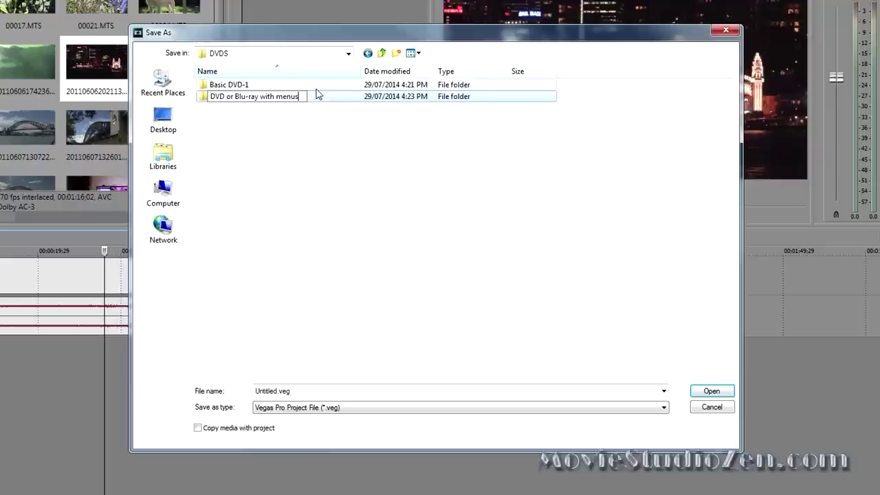
pyautogui.moveTo(301, 96); pyautogui.dragTo(207, 97)
pyautogui.hotkey('ctrl', 'c')
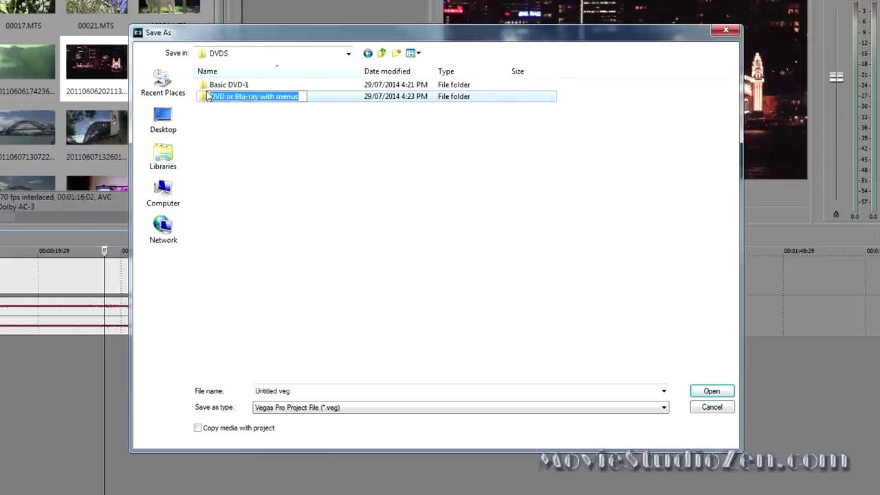
pyautogui.press('Return')
# Step: Save the project as 'DVD or Blu-ray with menus' inside that new folder
pyautogui.doubleClick(237, 98)
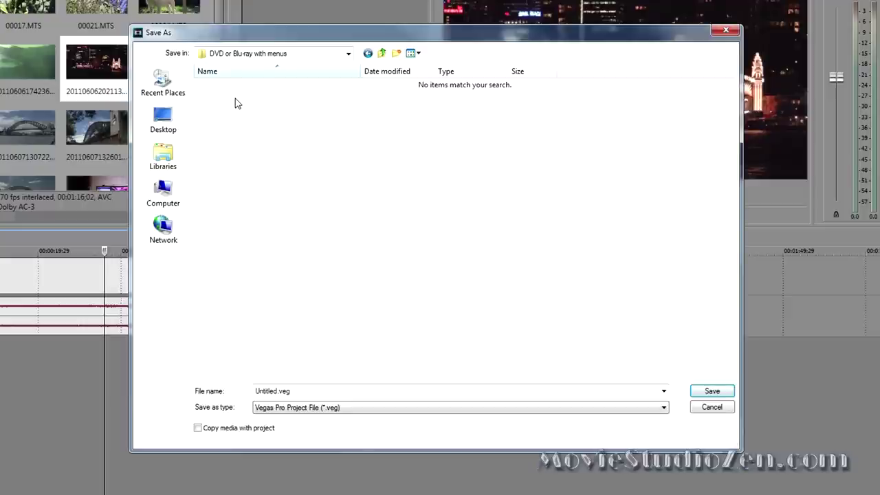
pyautogui.doubleClick(319, 391)
pyautogui.hotkey('ctrl', 'v')
pyautogui.click(711, 391)
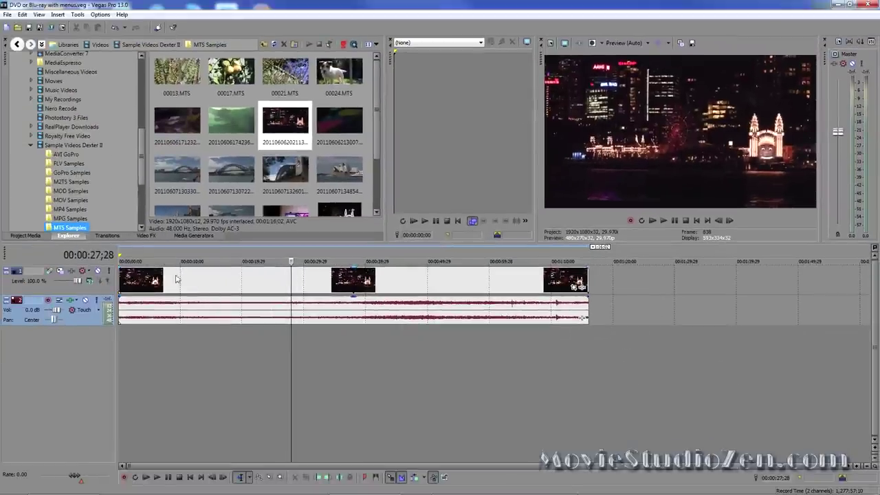
# Step: Open Render As and start browsing for a different output folder
pyautogui.click(9, 14)
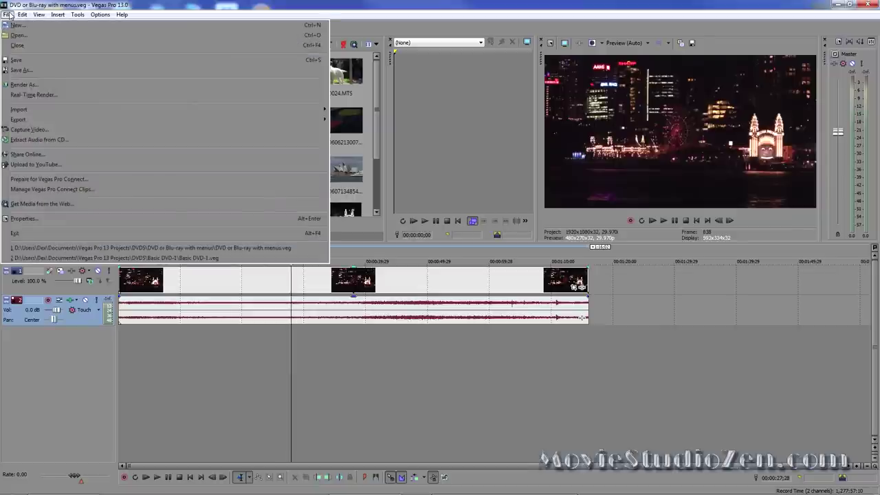
pyautogui.click(25, 84)
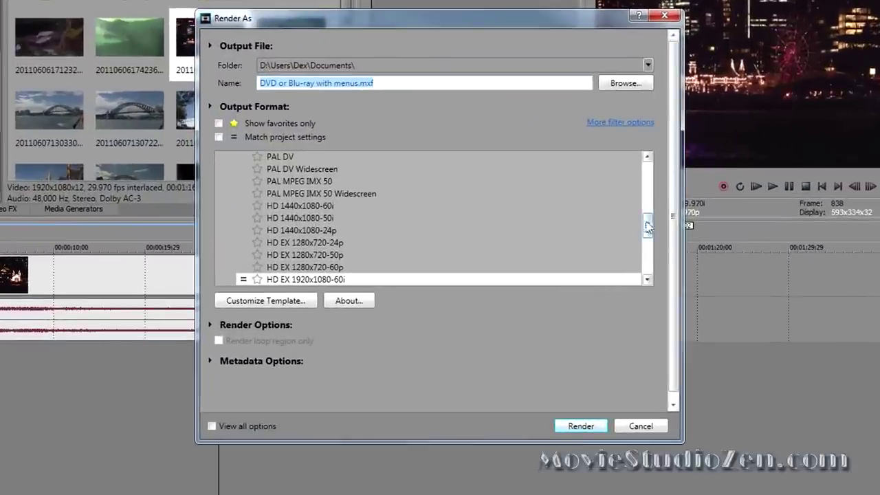
pyautogui.click(647, 66)
pyautogui.click(600, 81)
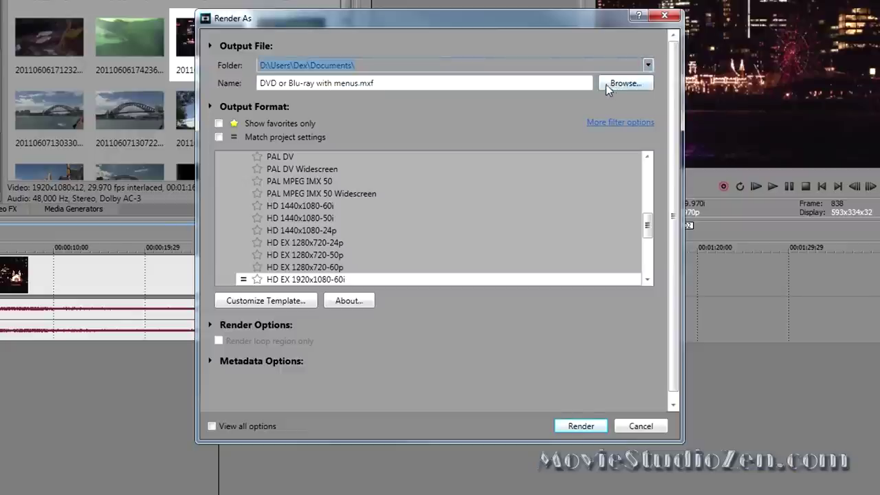
pyautogui.click(620, 84)
# Step: Point the render output to Vegas Pro 13 Projects\DVDS\DVD or Blu-ray with menus and enlarge the dialog
pyautogui.moveTo(600, 37); pyautogui.dragTo(332, 0)
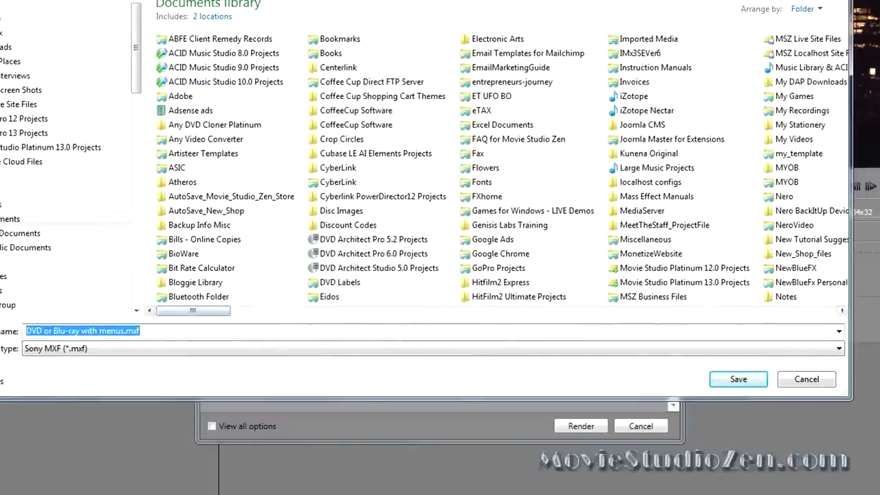
pyautogui.moveTo(183, 315); pyautogui.dragTo(467, 339)
pyautogui.click(591, 211)
pyautogui.doubleClick(591, 213)
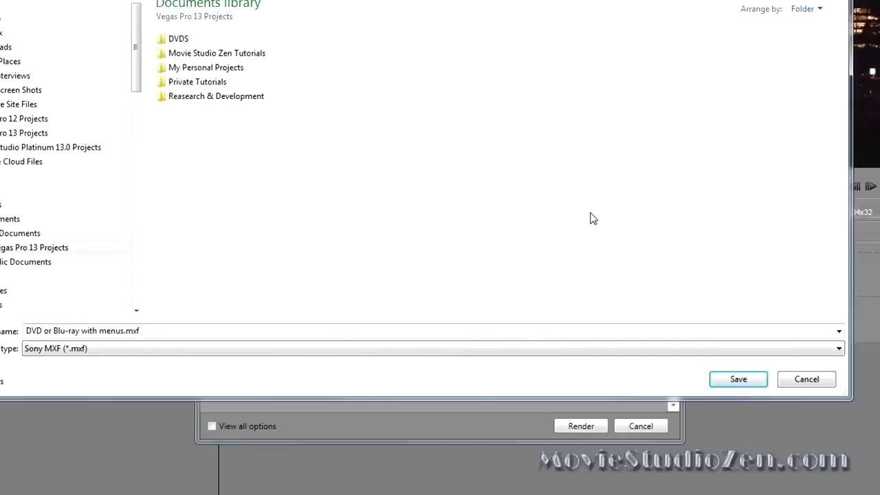
pyautogui.doubleClick(173, 39)
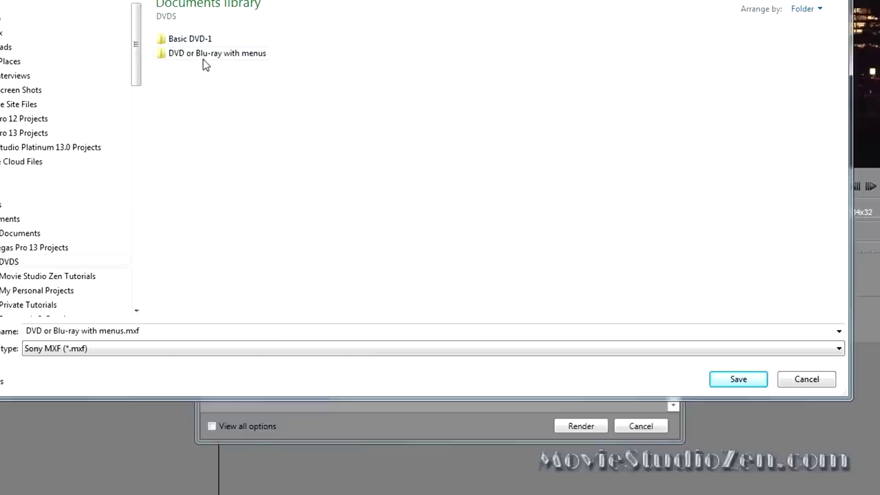
pyautogui.doubleClick(199, 54)
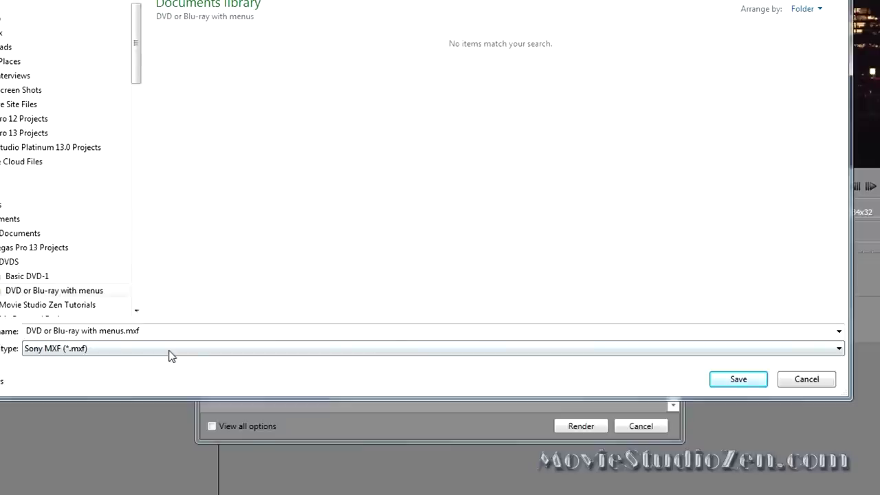
pyautogui.click(723, 380)
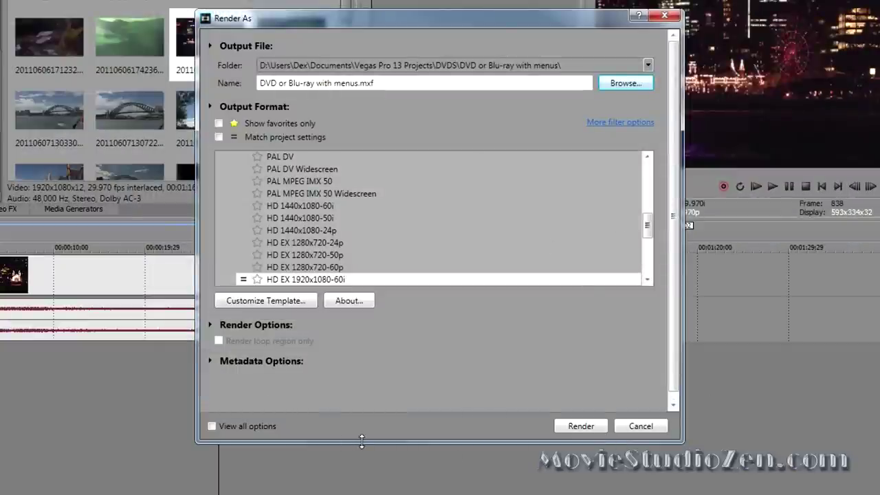
pyautogui.moveTo(351, 441); pyautogui.dragTo(353, 481)
# Step: Show all render options and expand MainConcept MPEG-2 down to the DVD Architect NTSC and PAL templates
pyautogui.click(212, 466)
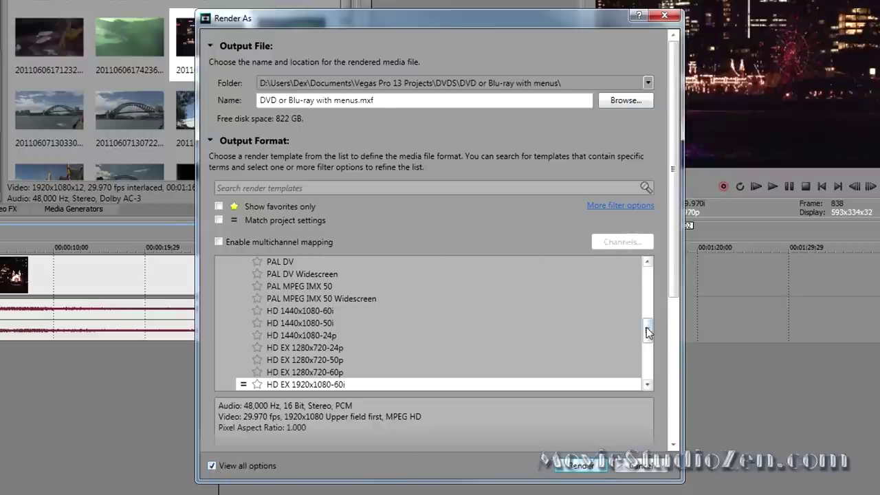
pyautogui.moveTo(646, 327); pyautogui.dragTo(646, 275)
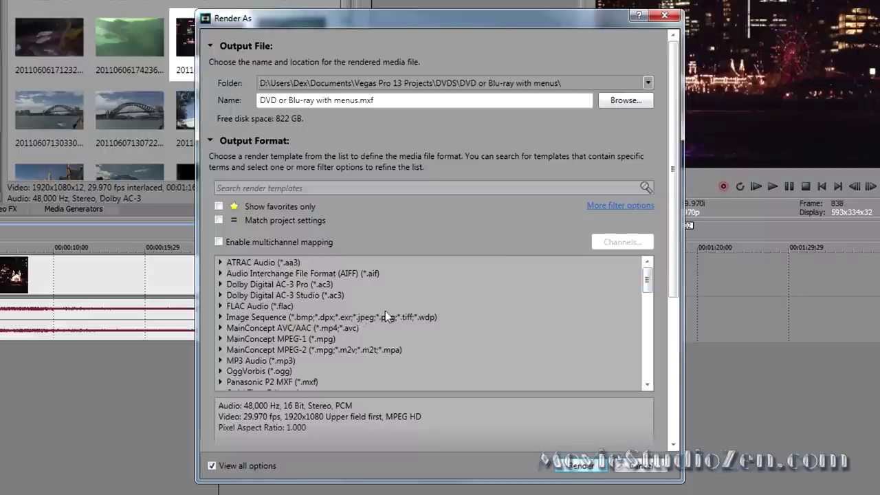
pyautogui.click(220, 349)
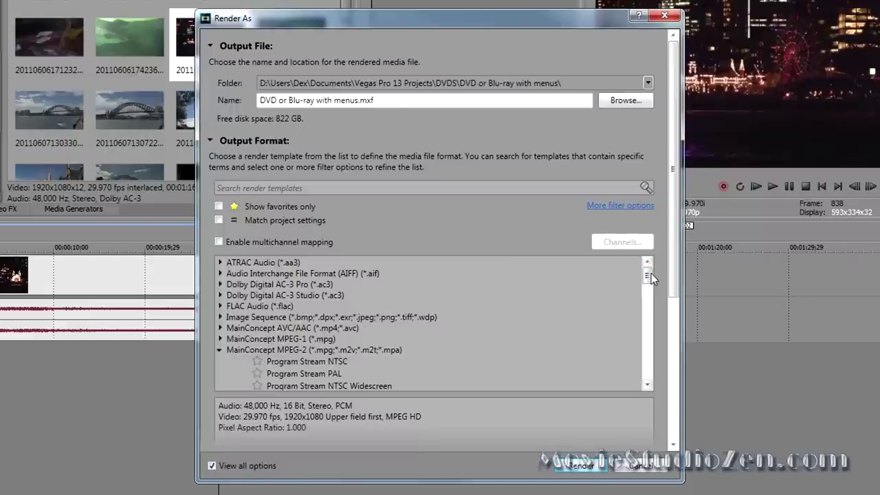
pyautogui.moveTo(650, 273); pyautogui.dragTo(648, 291)
pyautogui.moveTo(482, 22); pyautogui.dragTo(366, 0)
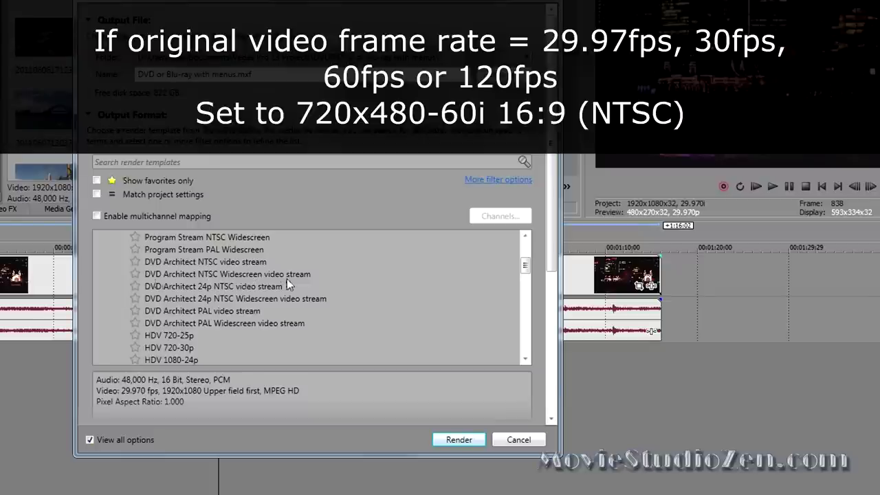
# Step: Star the NTSC, PAL and 24p NTSC Widescreen DVD Architect templates, then select NTSC Widescreen video stream
pyautogui.click(135, 275)
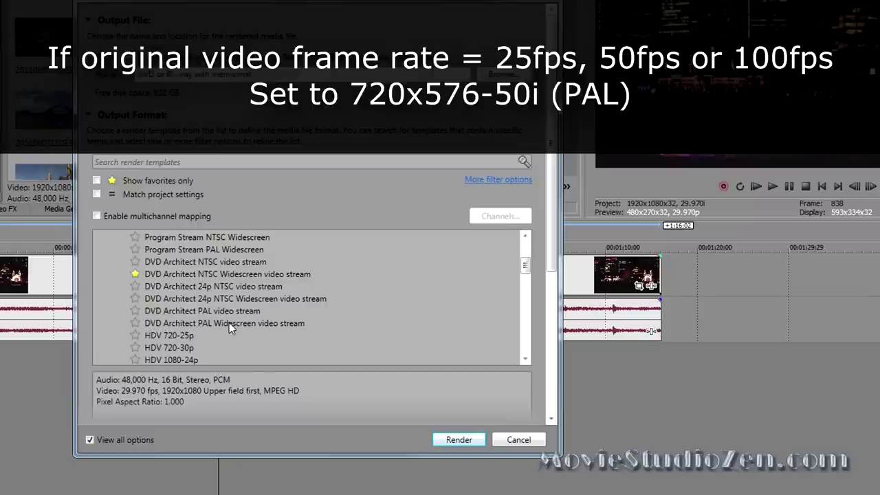
pyautogui.click(137, 324)
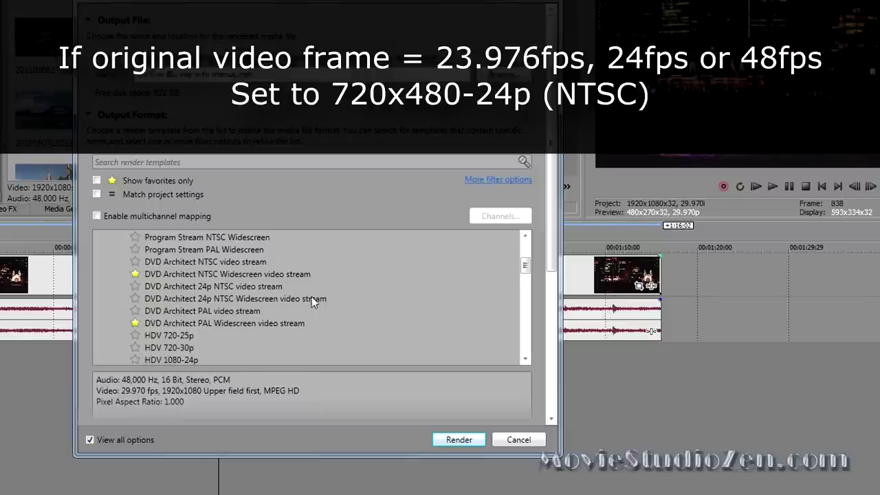
pyautogui.click(135, 299)
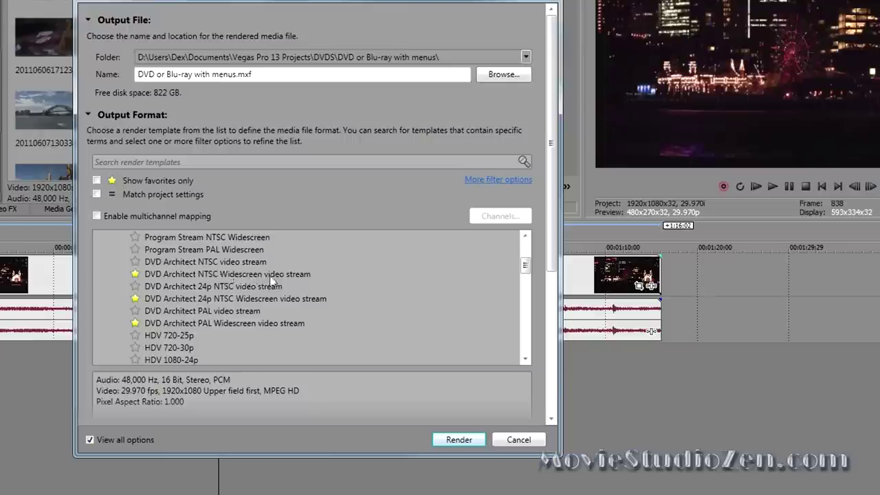
pyautogui.click(194, 273)
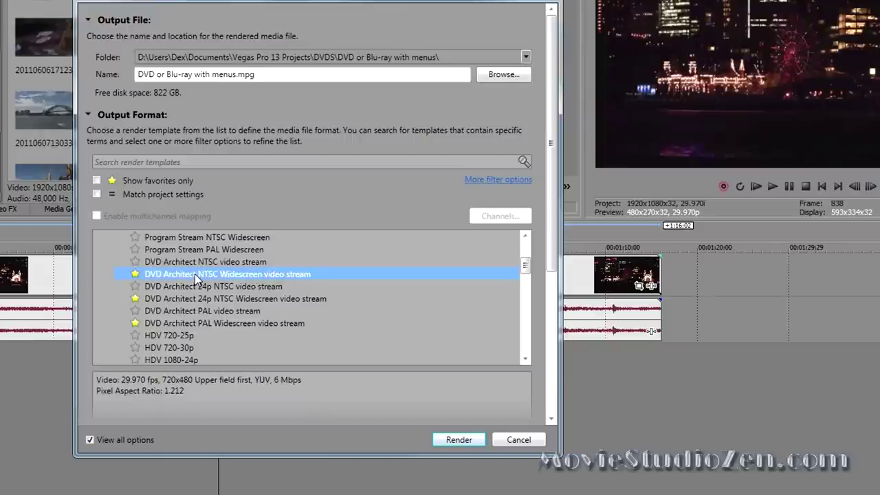
# Step: Review the NTSC Widescreen template's custom video settings, accept them, and render the .mpg file
pyautogui.scroll(-6, 548, 325)
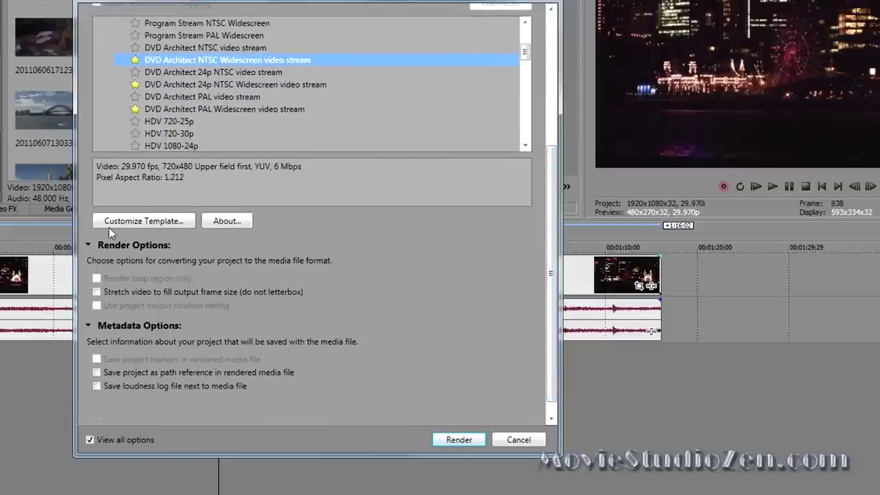
pyautogui.click(124, 220)
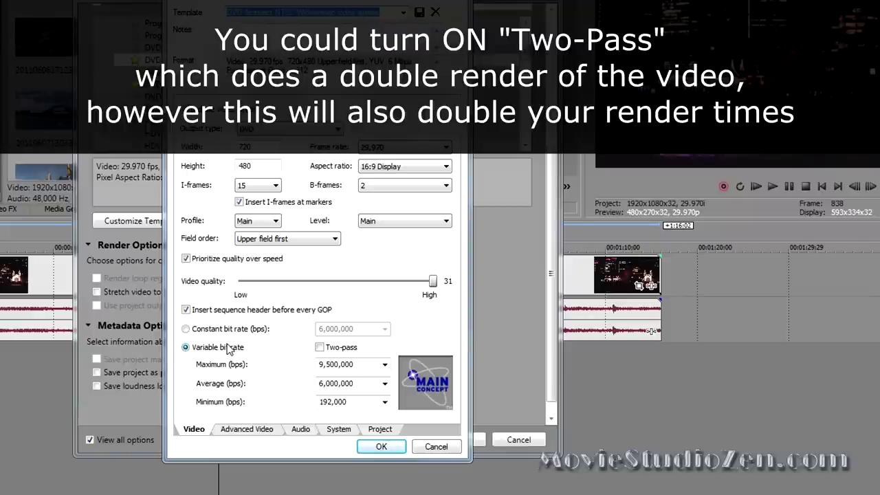
pyautogui.click(382, 447)
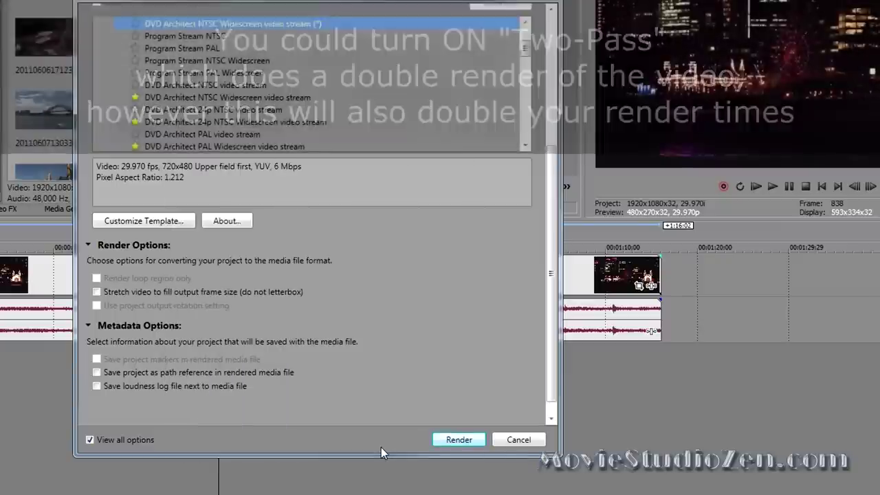
pyautogui.moveTo(548, 251); pyautogui.dragTo(560, 110)
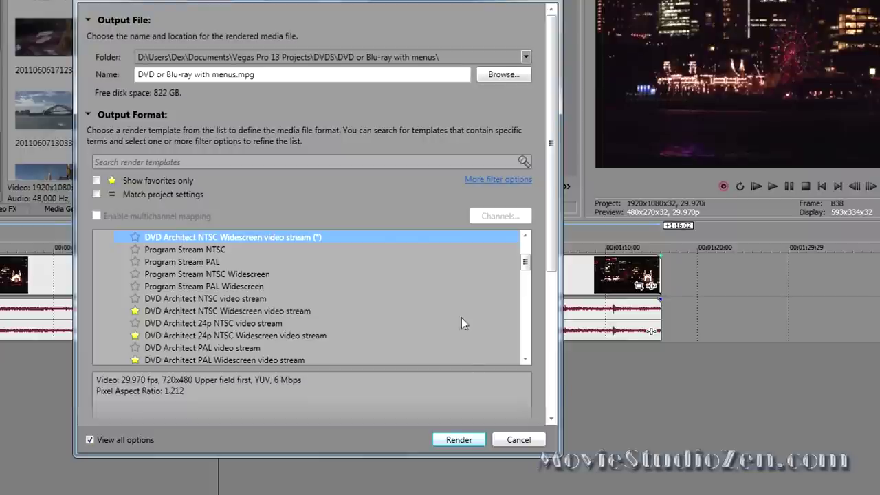
pyautogui.click(445, 439)
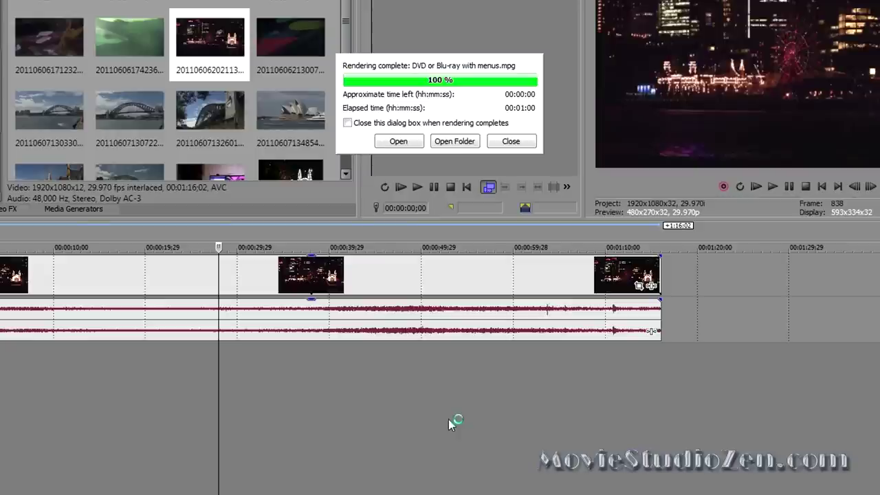
# Step: Close the Rendering complete notice for the MPEG-2 video
pyautogui.click(496, 142)
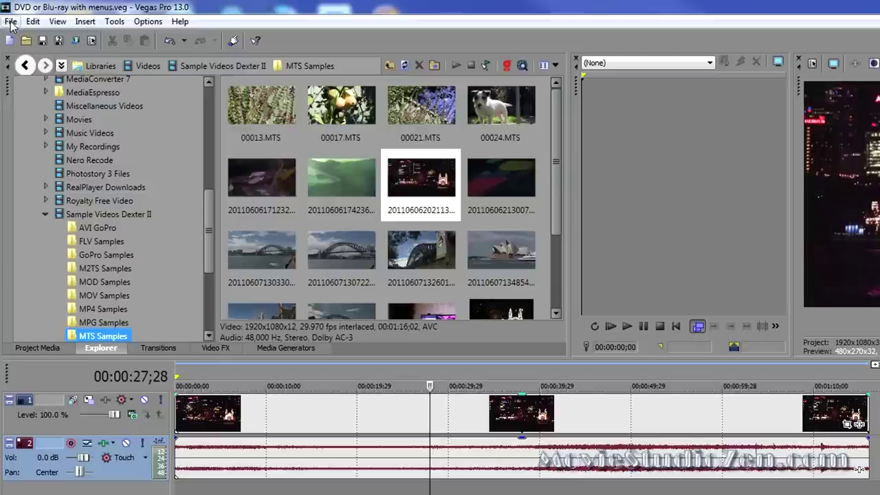
# Step: Reopen Render As, switch from MainConcept MPEG-2 to the Dolby Digital AC-3 Pro Stereo DVD template, and render
pyautogui.click(10, 22)
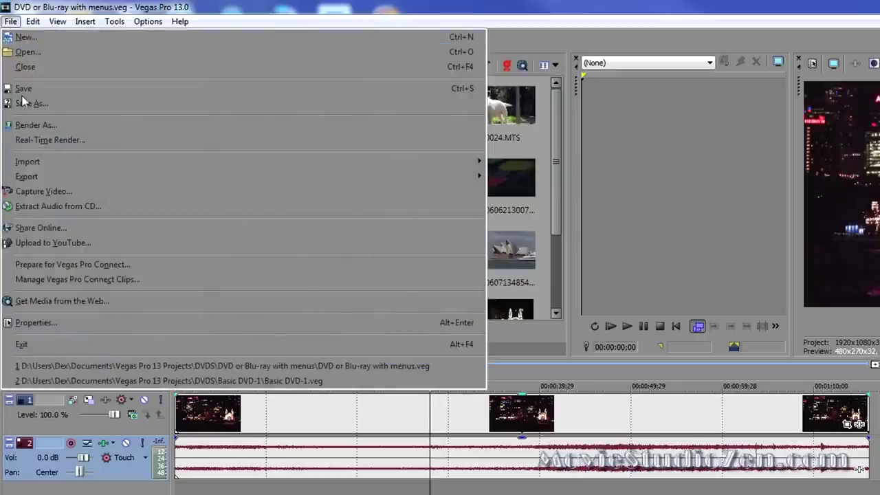
pyautogui.click(28, 128)
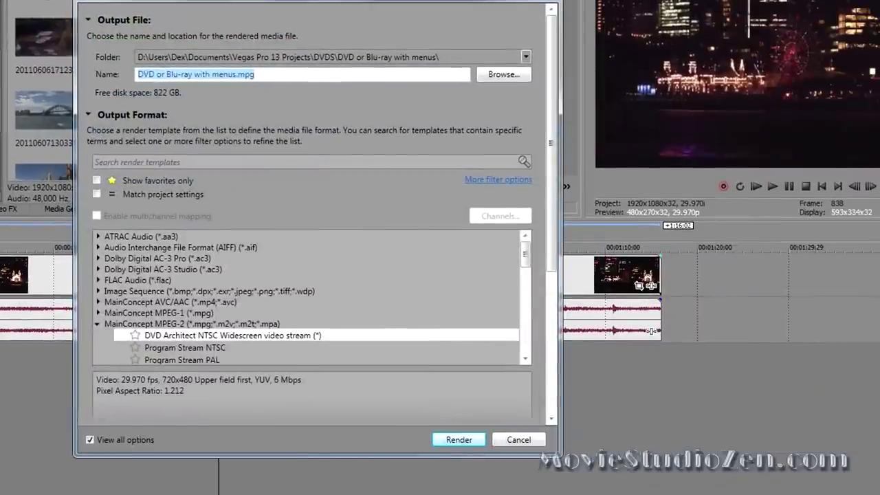
pyautogui.click(96, 324)
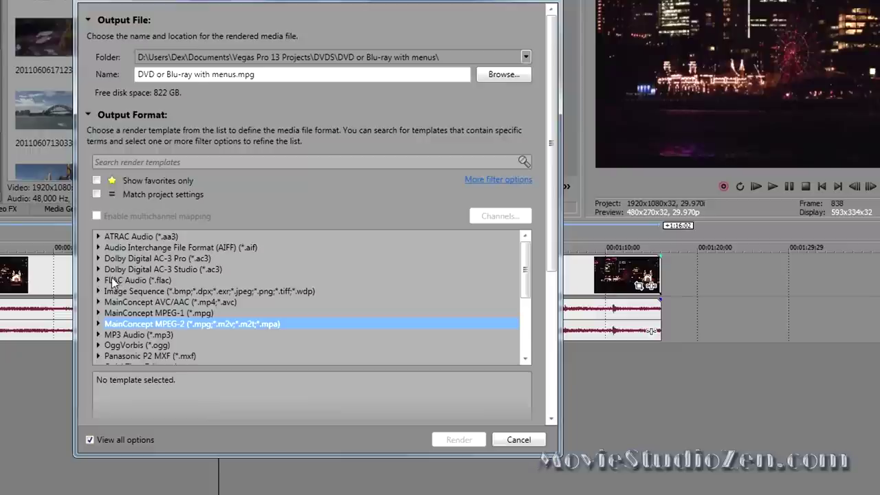
pyautogui.click(98, 258)
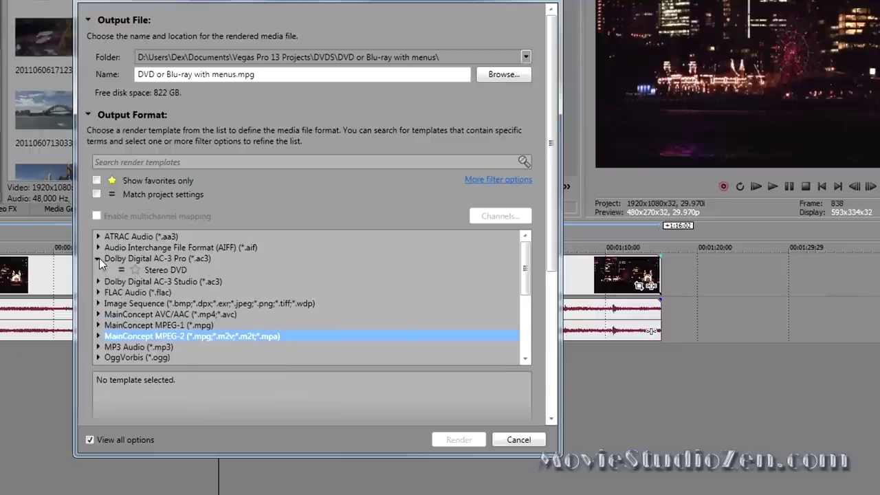
pyautogui.click(164, 276)
pyautogui.click(135, 270)
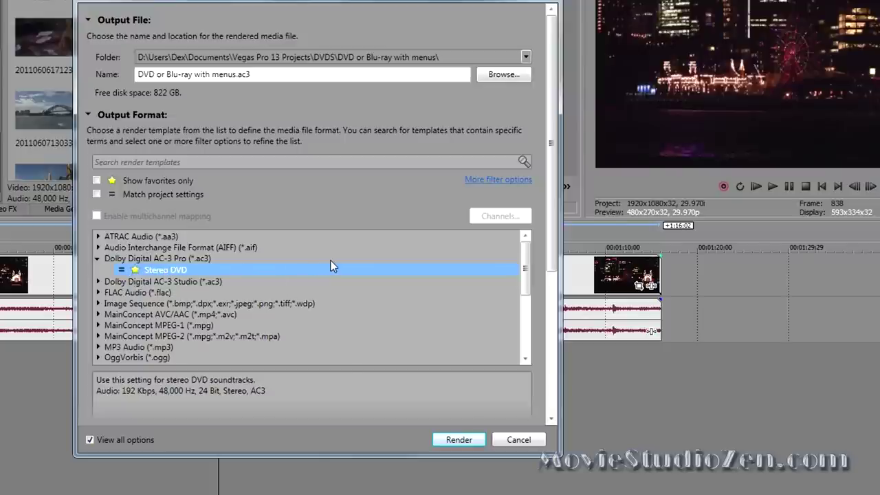
pyautogui.click(450, 440)
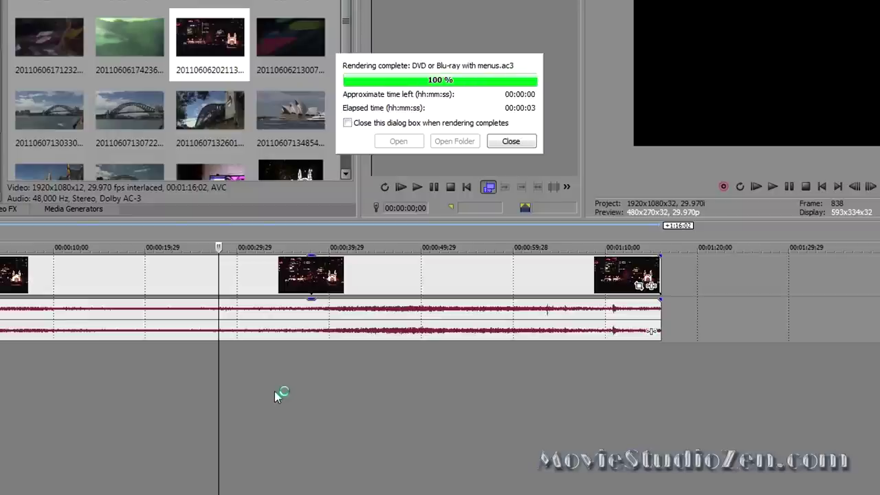
# Step: Close the AC-3 render notice, then reopen Render As with Alt+F, R and cancel it
pyautogui.click(510, 142)
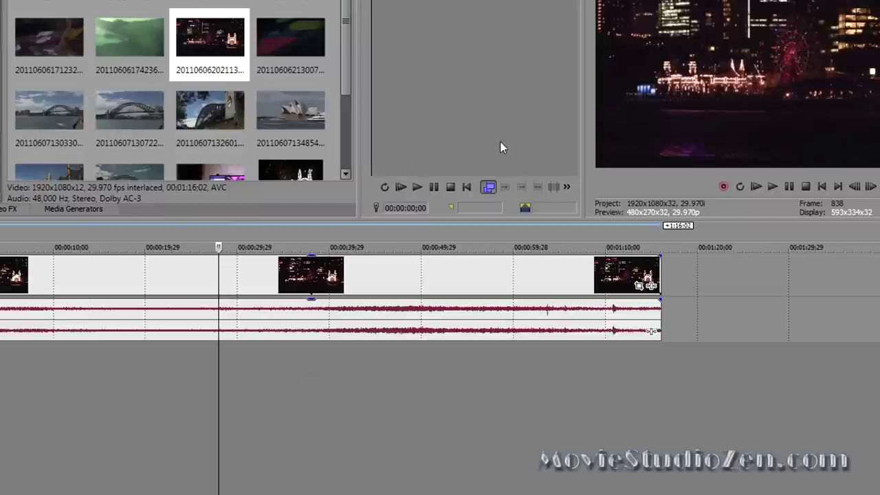
pyautogui.hotkey('alt', 'f')
pyautogui.press('r')
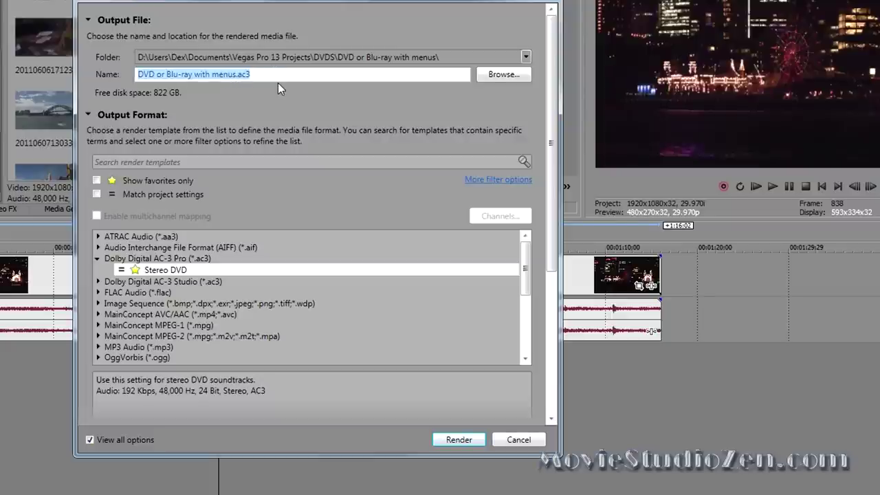
pyautogui.click(517, 439)
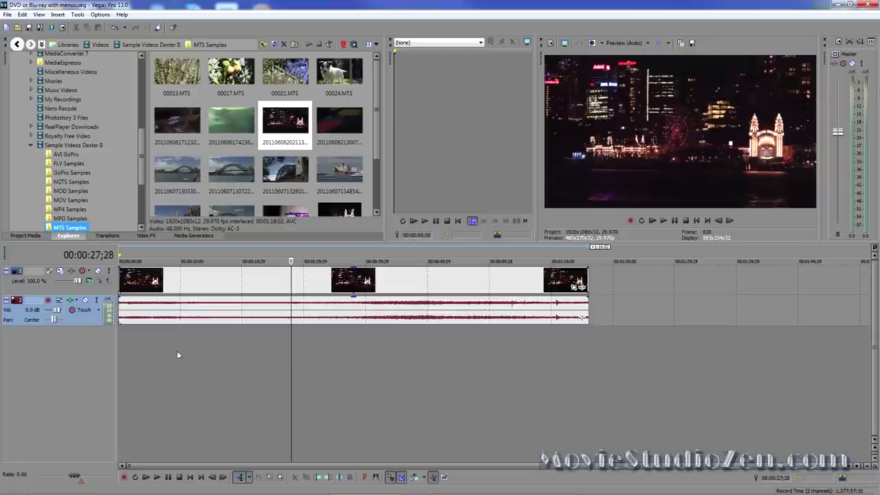
# Step: Reopen Render As, collapse Dolby Digital AC-3 Pro and expand the Sony AVC/MVC template group
pyautogui.click(8, 14)
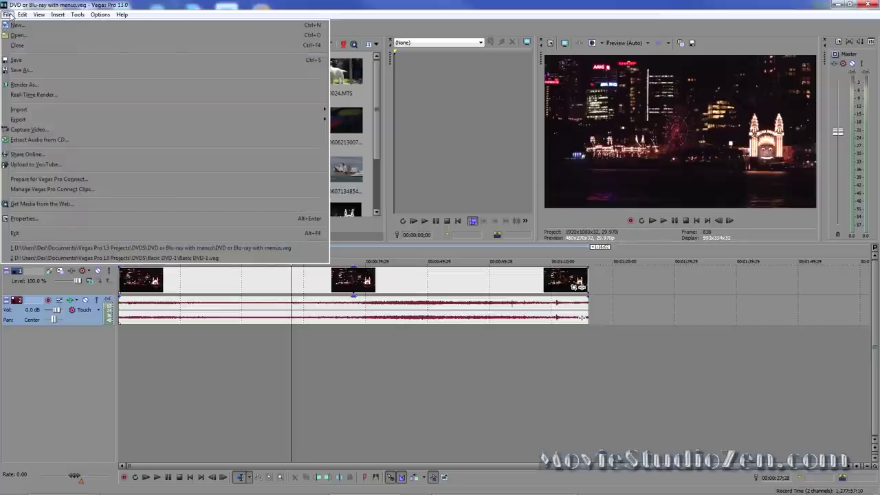
pyautogui.click(21, 84)
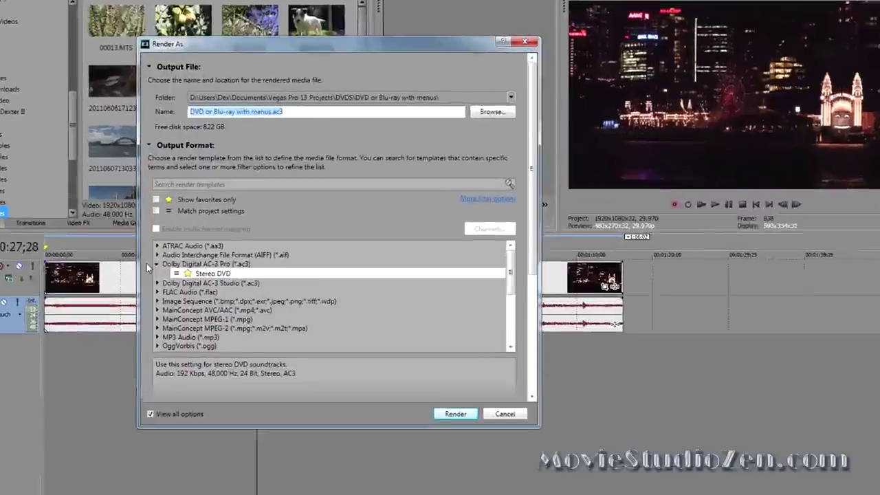
pyautogui.click(210, 269)
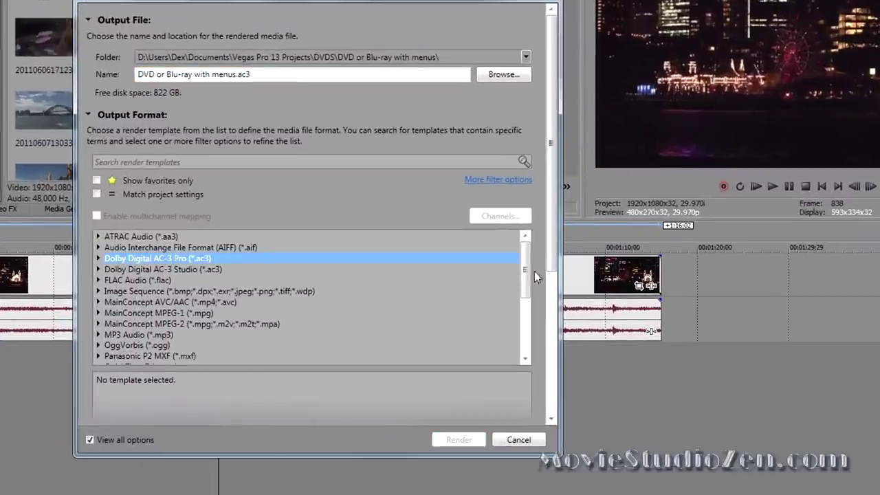
pyautogui.moveTo(529, 271); pyautogui.dragTo(497, 304)
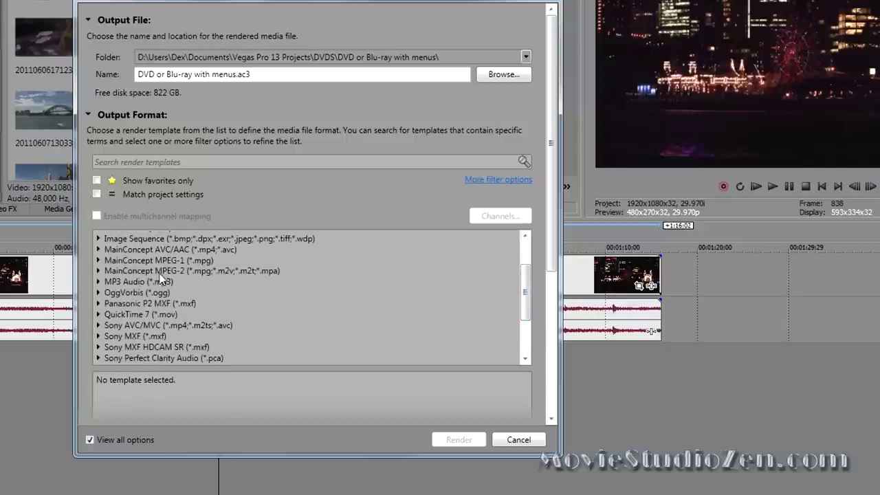
pyautogui.moveTo(529, 281); pyautogui.dragTo(533, 310)
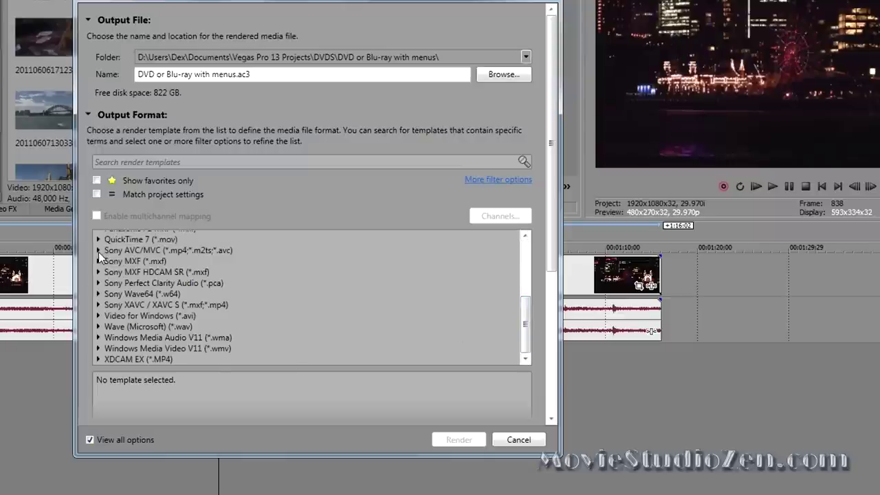
pyautogui.click(99, 251)
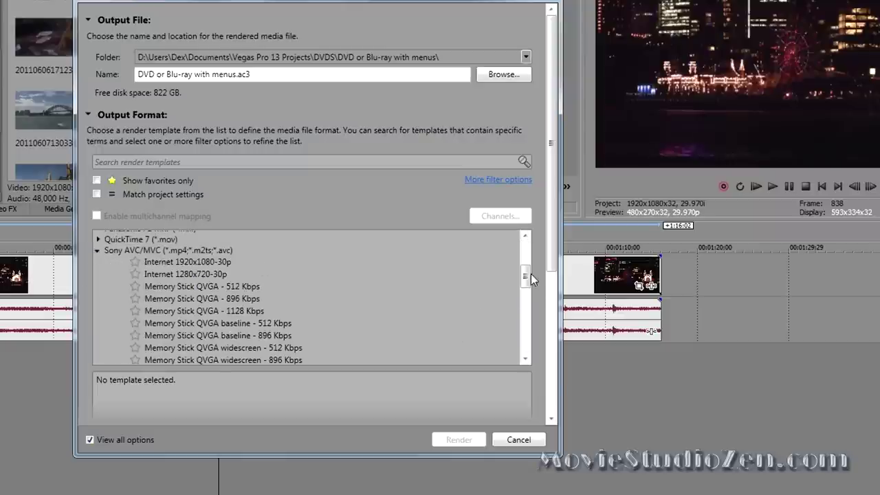
pyautogui.moveTo(531, 273); pyautogui.dragTo(538, 253)
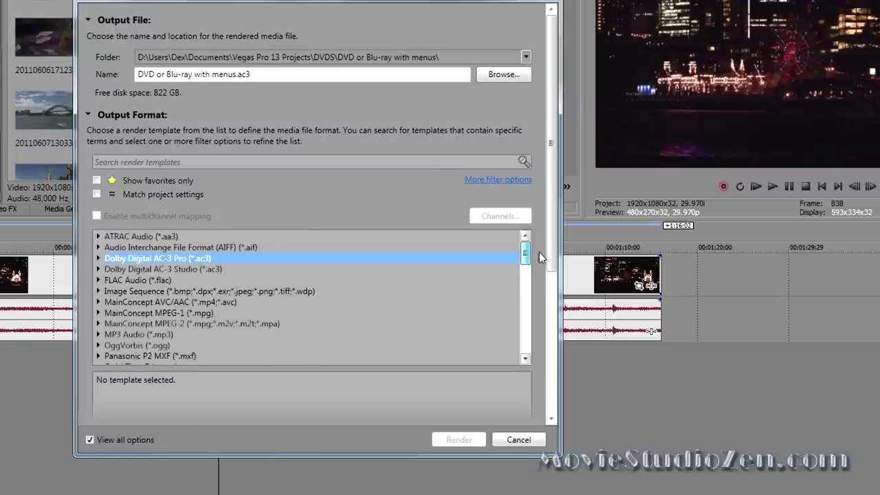
# Step: Star the MainConcept MPEG-2 Blu-ray 1920x1080 60i, 50i and 24p 25 Mbps templates, then select 60i
pyautogui.click(96, 324)
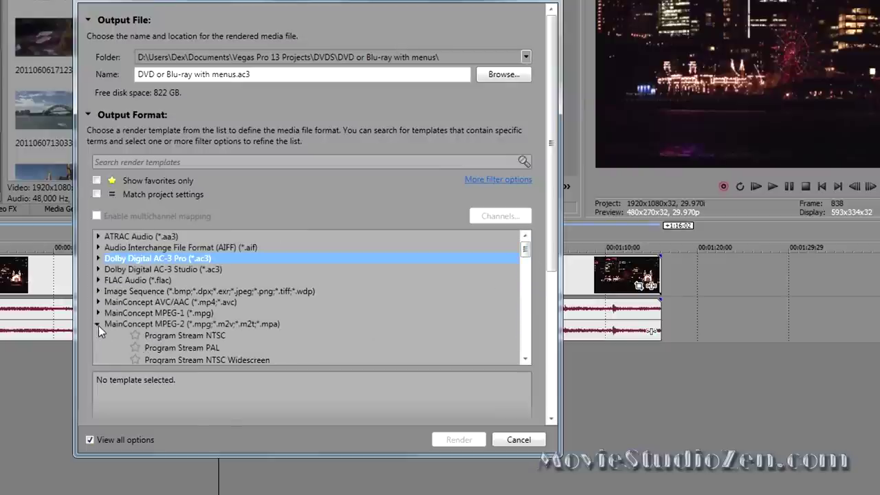
pyautogui.moveTo(529, 251); pyautogui.dragTo(531, 284)
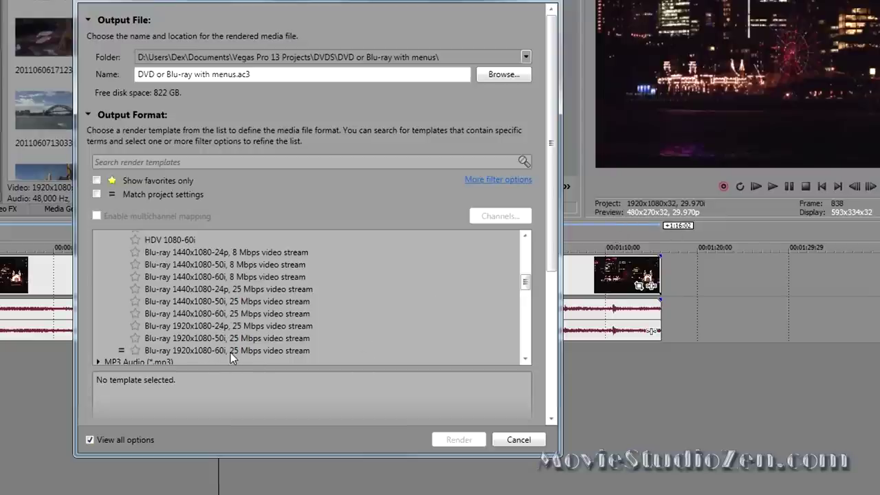
pyautogui.click(135, 351)
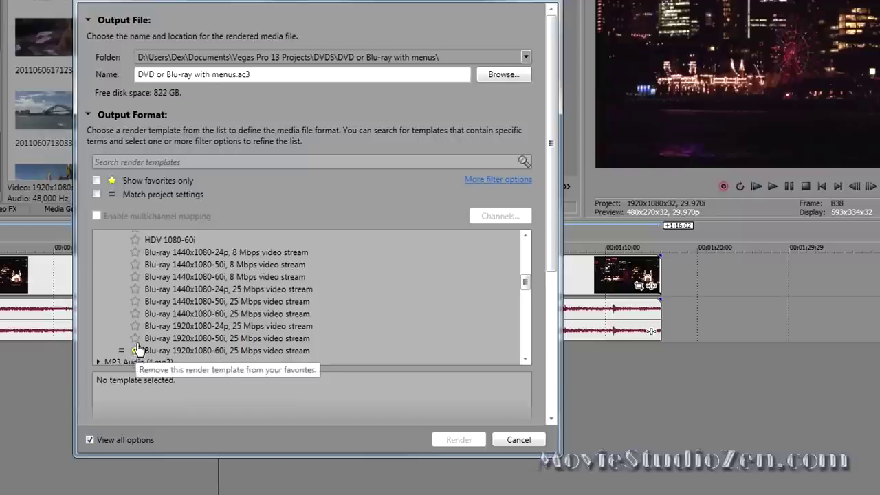
pyautogui.click(135, 339)
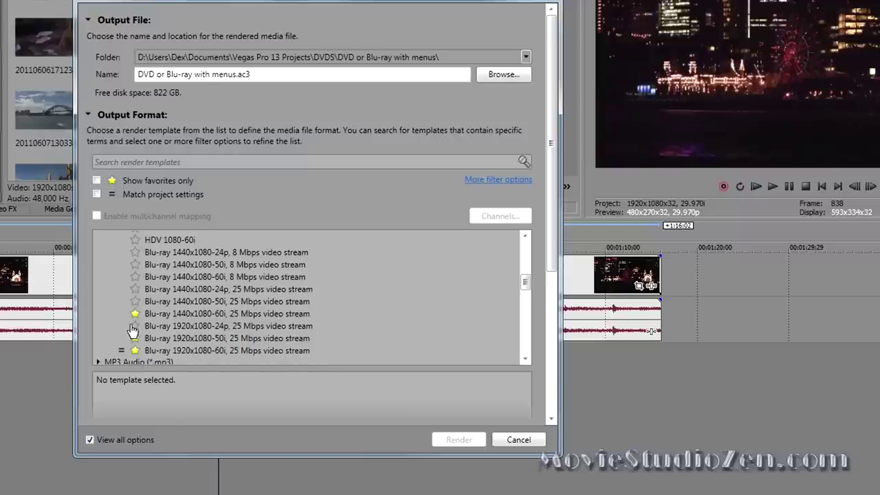
pyautogui.click(136, 326)
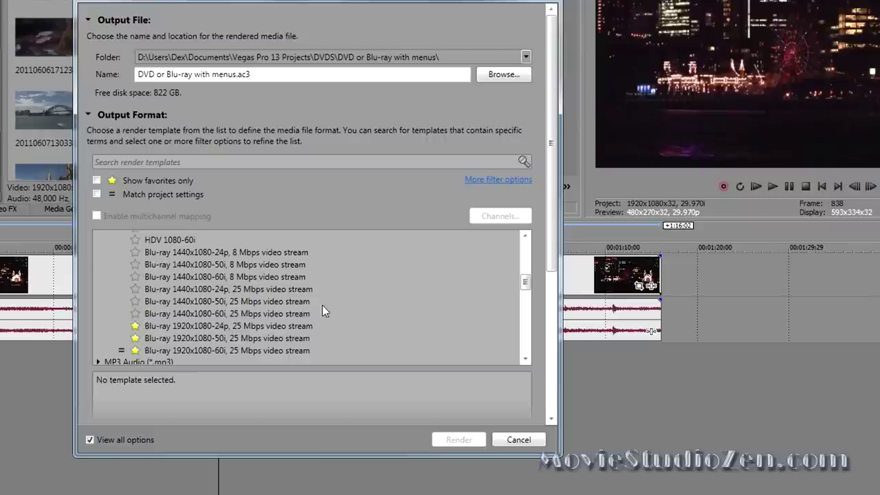
pyautogui.click(209, 350)
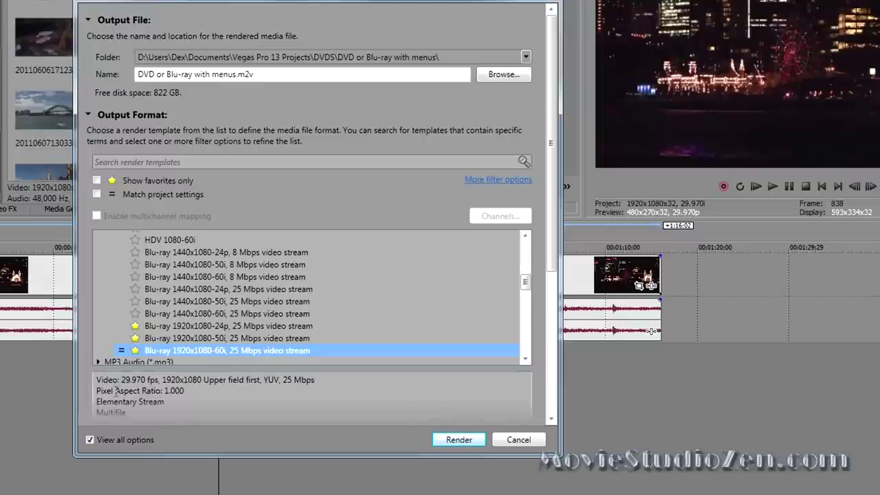
# Step: Cancel the Render As dialog and return the playhead to the project start
pyautogui.moveTo(552, 228); pyautogui.dragTo(547, 354)
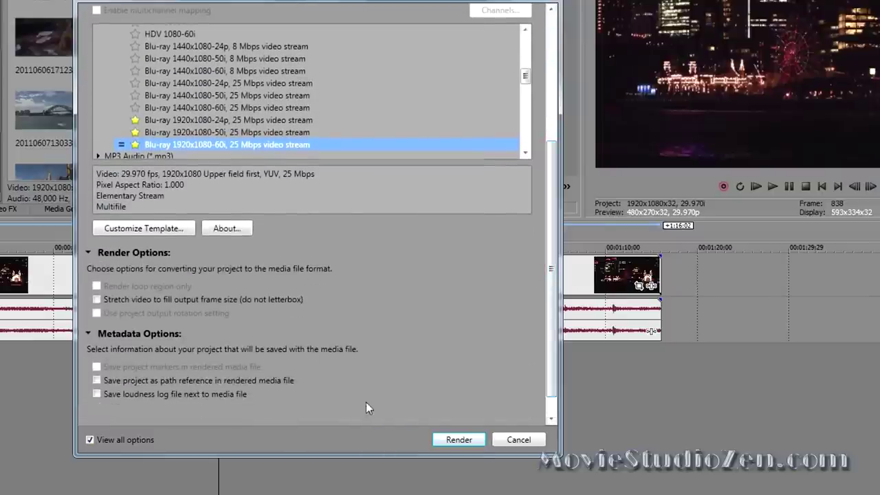
pyautogui.click(517, 440)
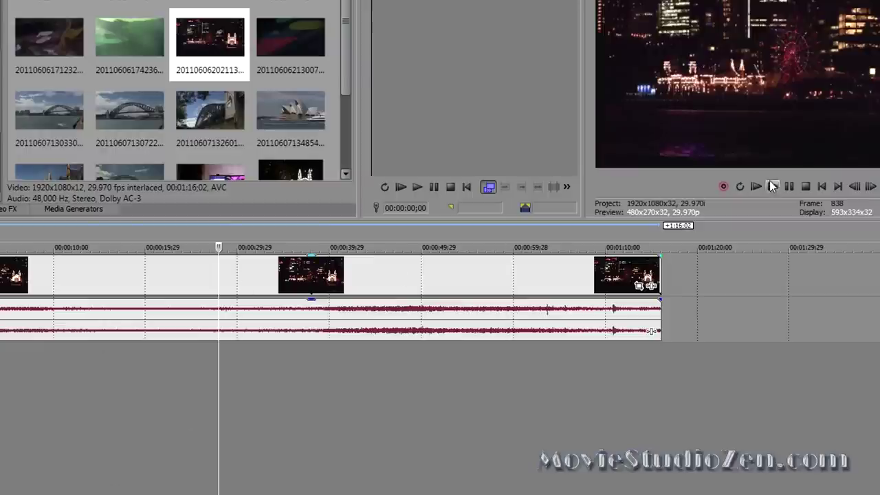
pyautogui.click(821, 187)
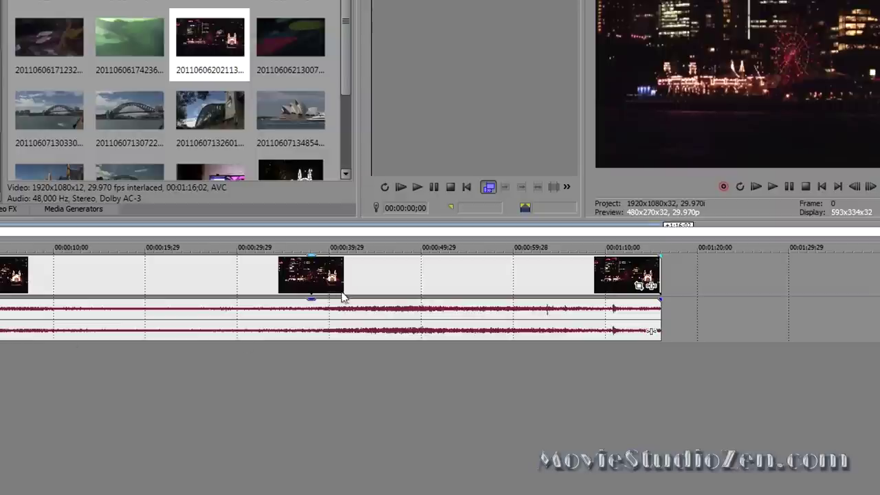
# Step: Drop markers 2, 3 and 4 at three points across the night city clip
pyautogui.click(144, 360)
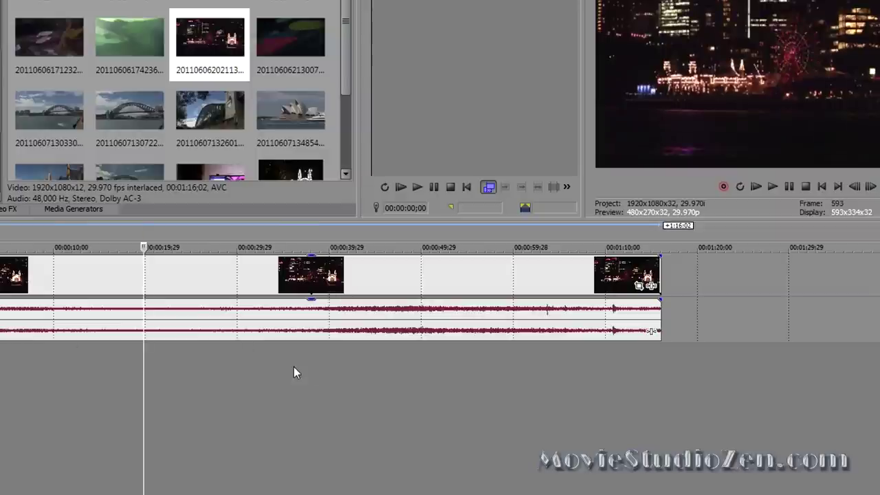
pyautogui.press('m')
pyautogui.click(376, 368)
pyautogui.press('m')
pyautogui.click(576, 371)
pyautogui.press('m')
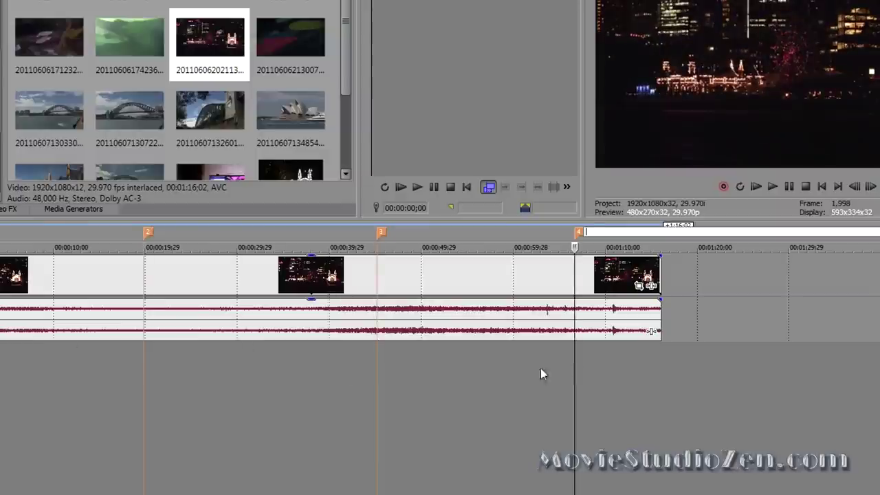
# Step: Reopen Render As and select the MainConcept Blu-ray 1920x1080-60i, 25 Mbps template
pyautogui.hotkey('alt', 'f')
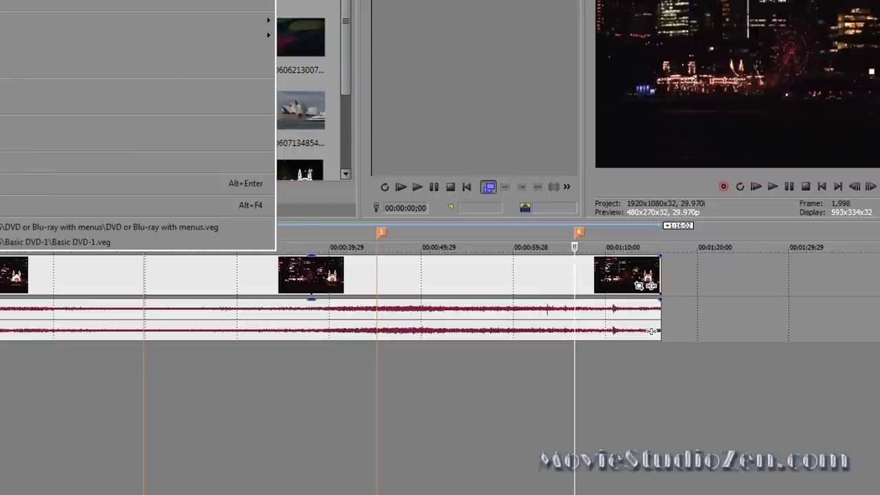
pyautogui.press('r')
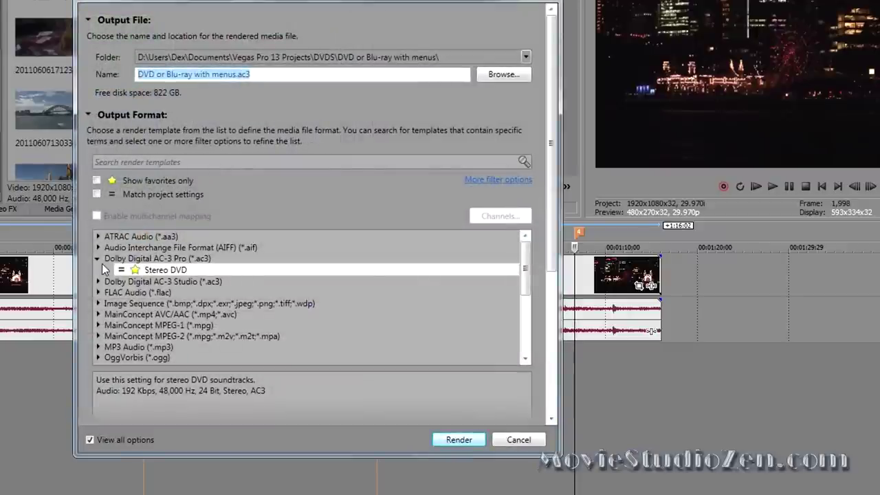
pyautogui.click(97, 259)
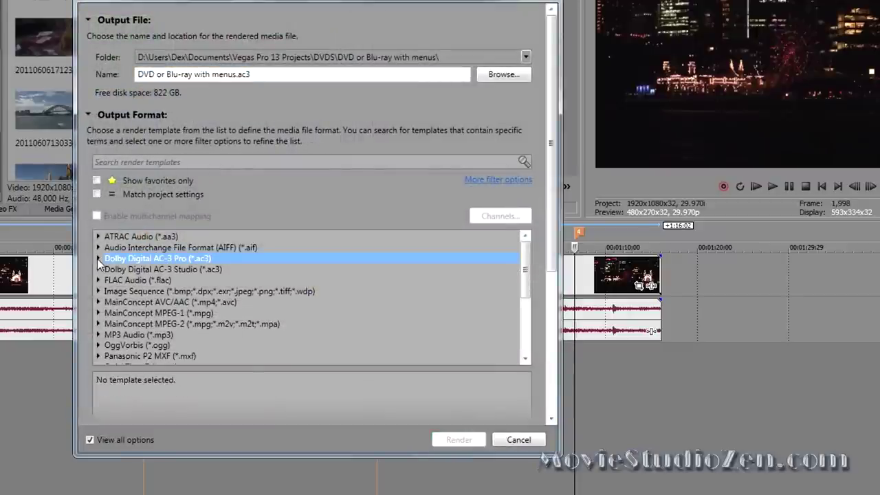
pyautogui.click(98, 324)
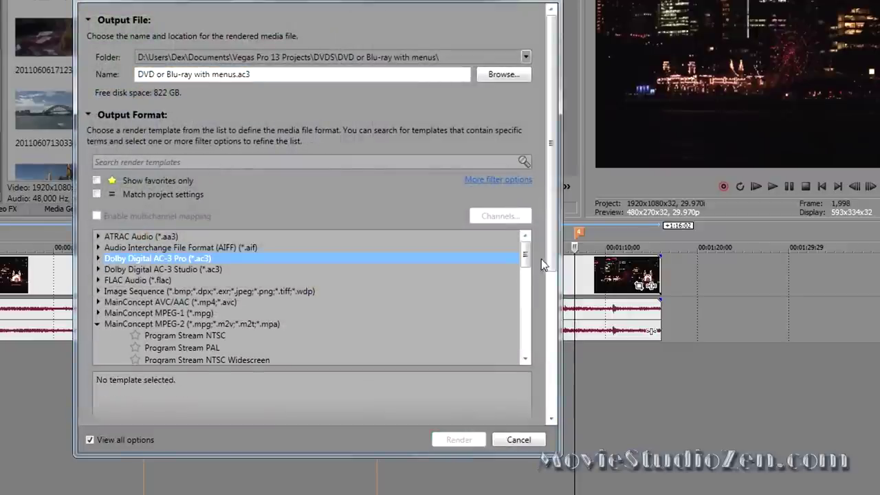
pyautogui.moveTo(527, 252); pyautogui.dragTo(522, 317)
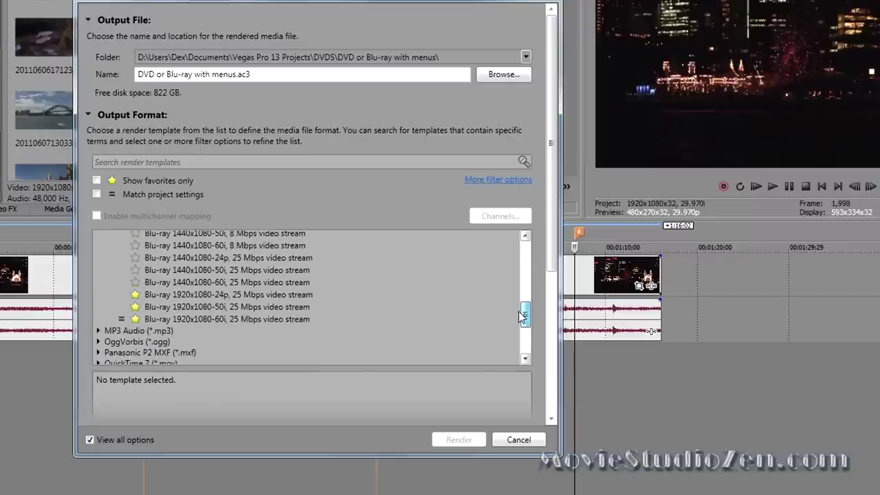
pyautogui.click(195, 318)
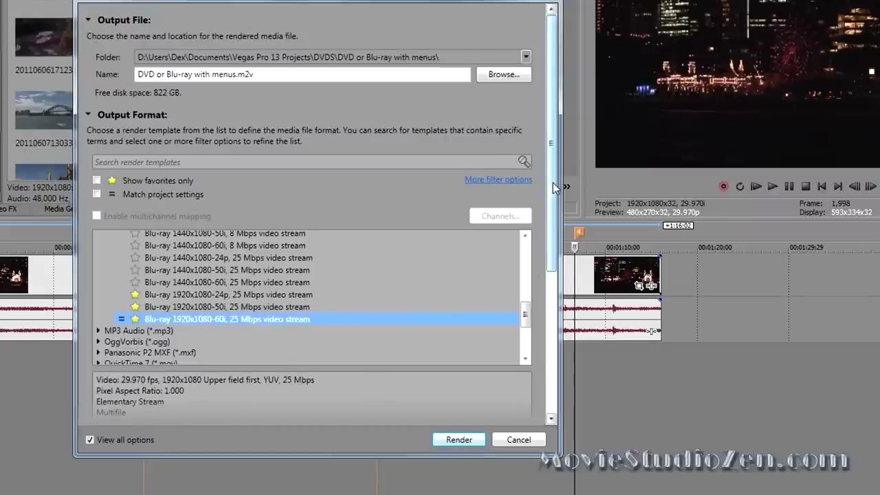
# Step: Turn on Save project markers in rendered media file
pyautogui.scroll(-1, 552, 182)
pyautogui.moveTo(552, 175); pyautogui.dragTo(582, 329)
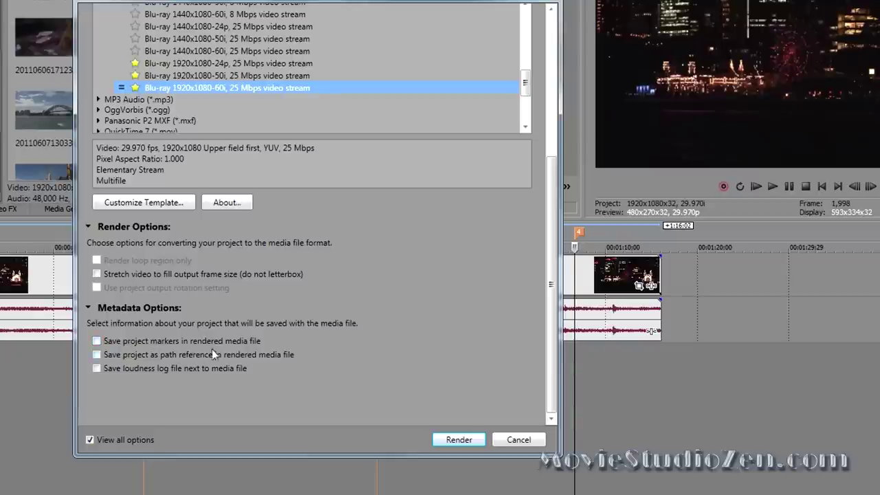
pyautogui.click(97, 341)
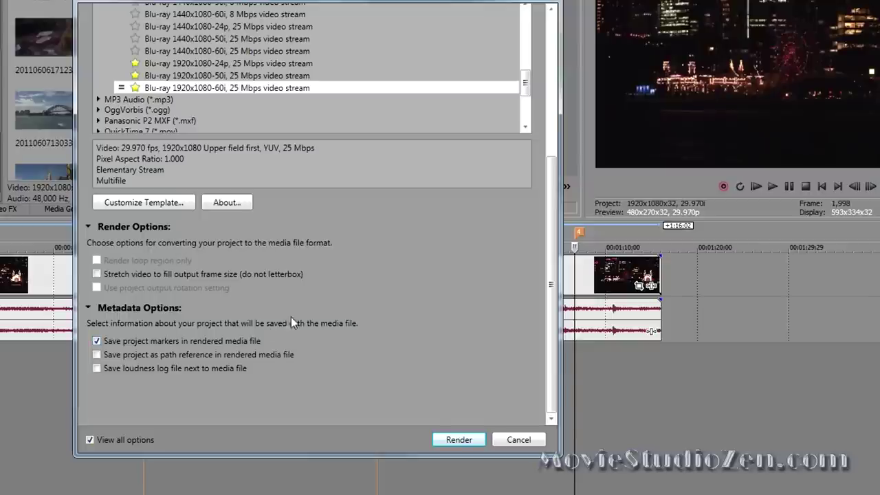
# Step: Render DVD or Blu-ray with menus.m2v and close the completion notice
pyautogui.click(455, 438)
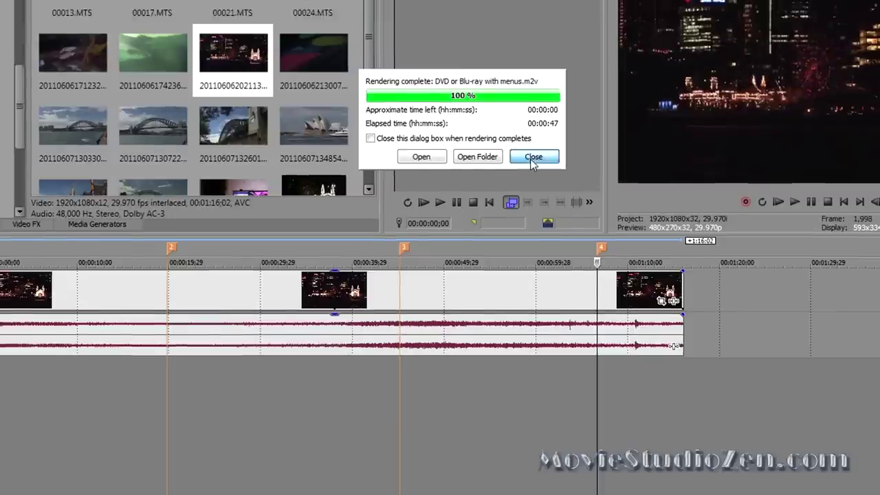
pyautogui.click(532, 156)
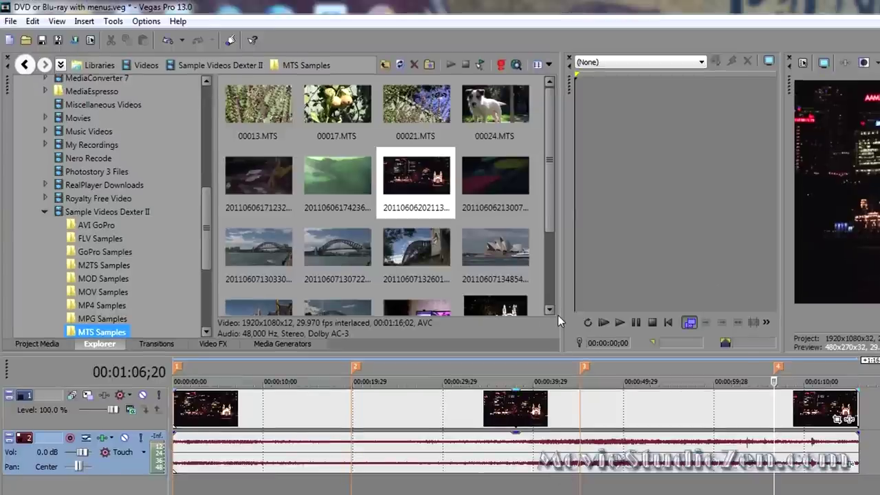
# Step: Reopen Render As, collapse MainConcept MPEG-2 and expand the Sony Wave64 templates
pyautogui.click(10, 21)
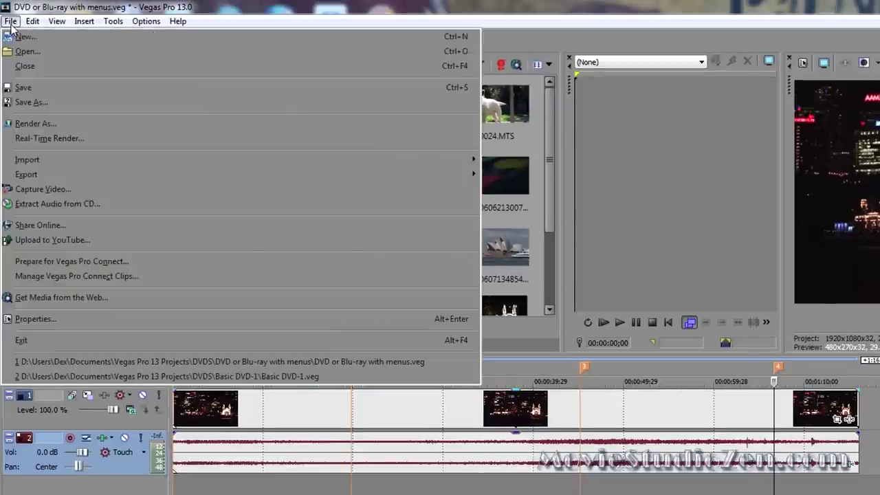
pyautogui.click(41, 122)
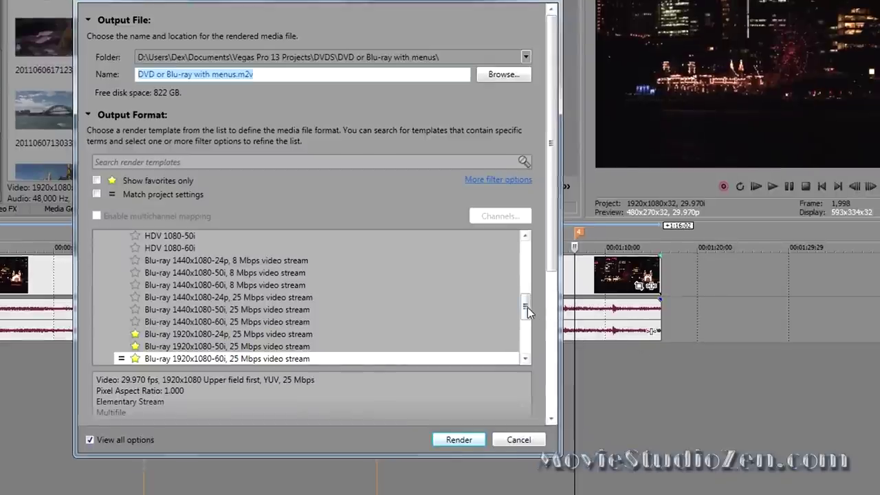
pyautogui.moveTo(652, 390); pyautogui.dragTo(653, 336)
pyautogui.click(97, 324)
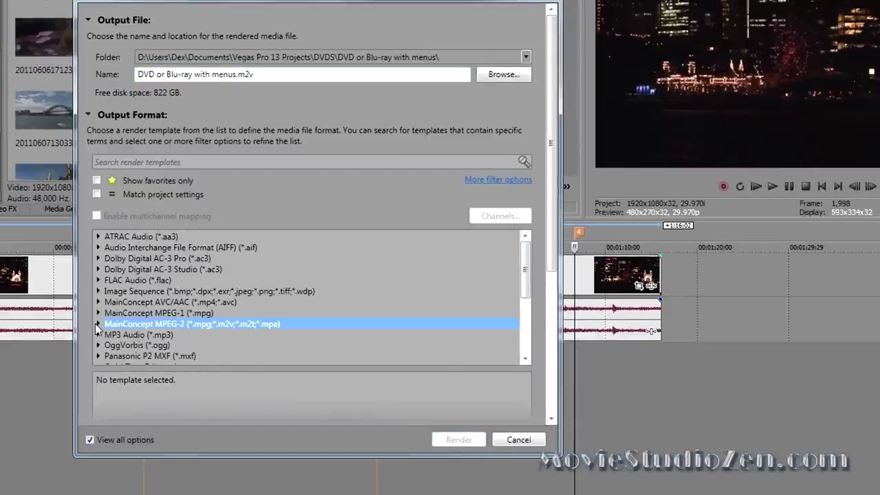
pyautogui.moveTo(524, 262); pyautogui.dragTo(530, 325)
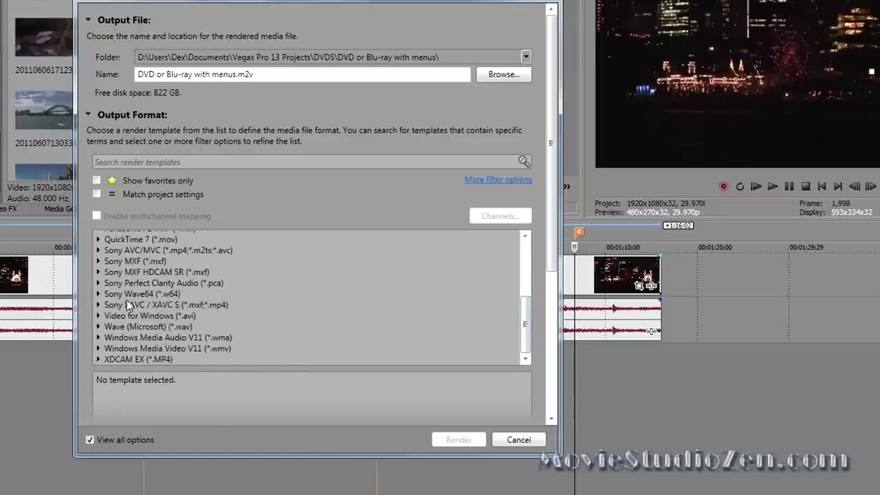
pyautogui.click(97, 293)
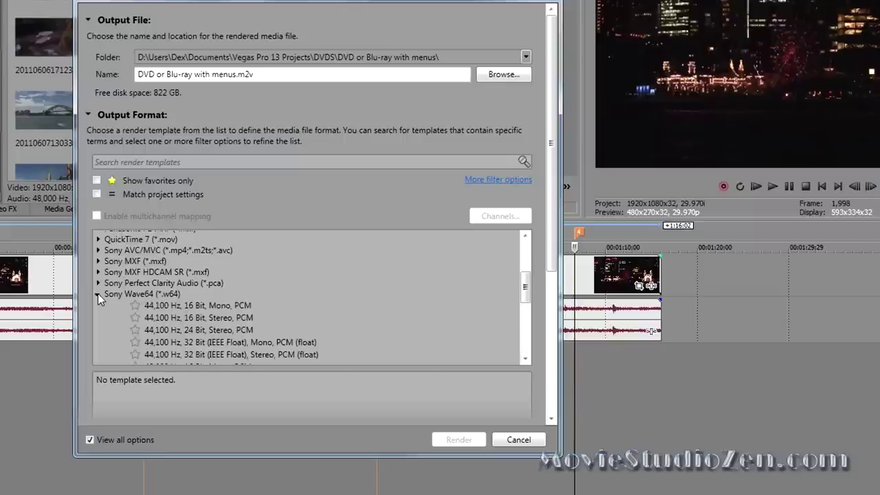
pyautogui.moveTo(525, 288); pyautogui.dragTo(529, 317)
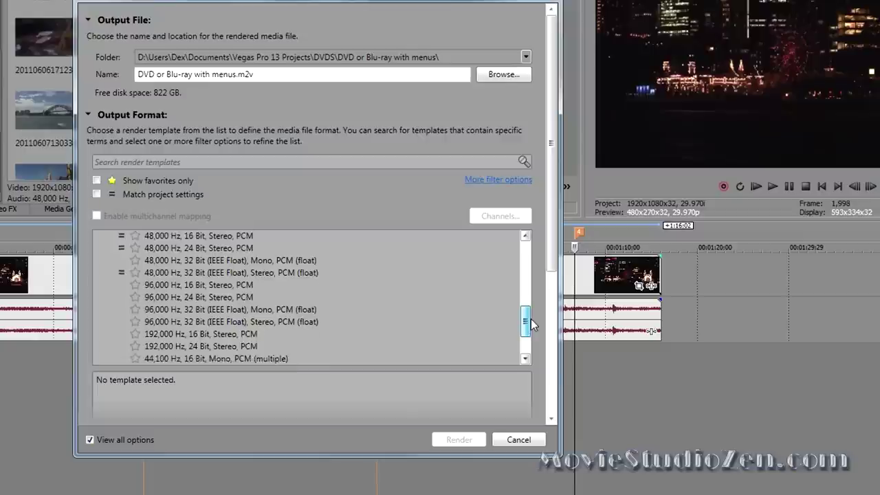
pyautogui.moveTo(531, 319)
pyautogui.mouseDown()
pyautogui.moveTo(532, 326)
pyautogui.moveTo(534, 311)
pyautogui.mouseUp()
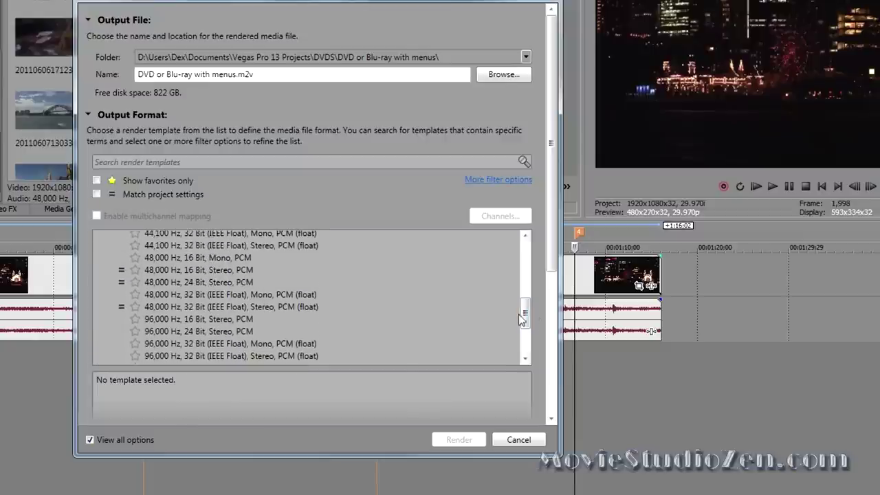
# Step: Favourite and select the 48,000 Hz, 24 Bit, Stereo, PCM template and render the .w64 file
pyautogui.click(136, 283)
pyautogui.click(177, 280)
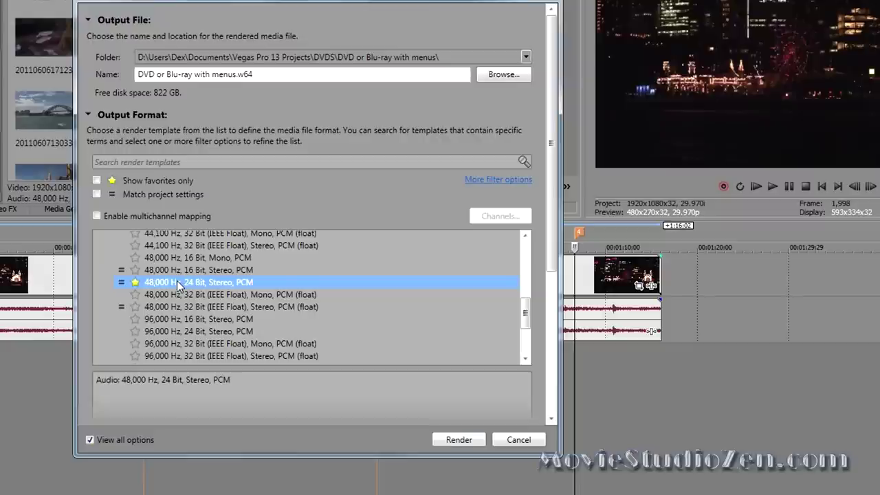
pyautogui.click(458, 439)
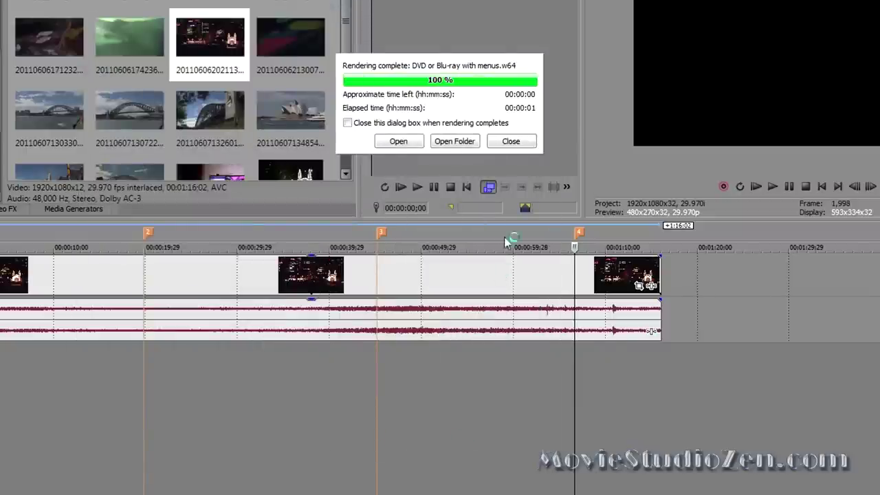
# Step: Overwrite DVD or Blu-ray with menus.veg via Save As and exit Vegas Pro 13
pyautogui.click(505, 141)
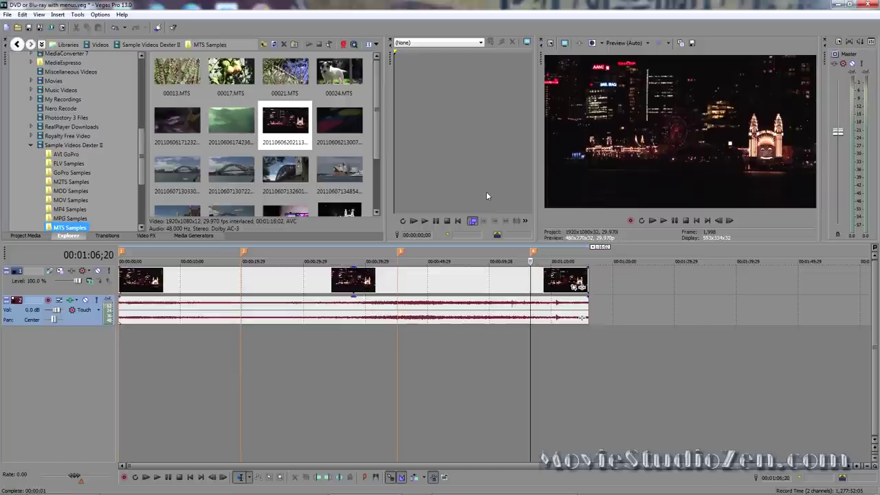
pyautogui.click(5, 14)
pyautogui.click(34, 72)
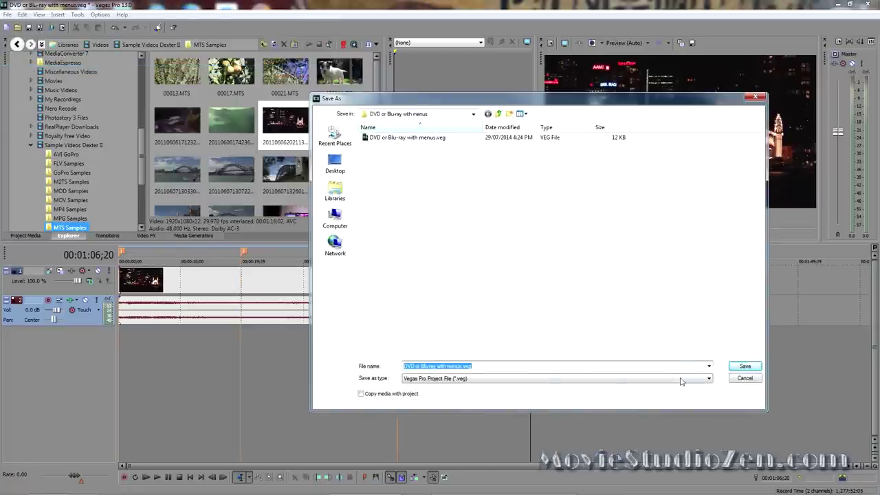
pyautogui.click(745, 367)
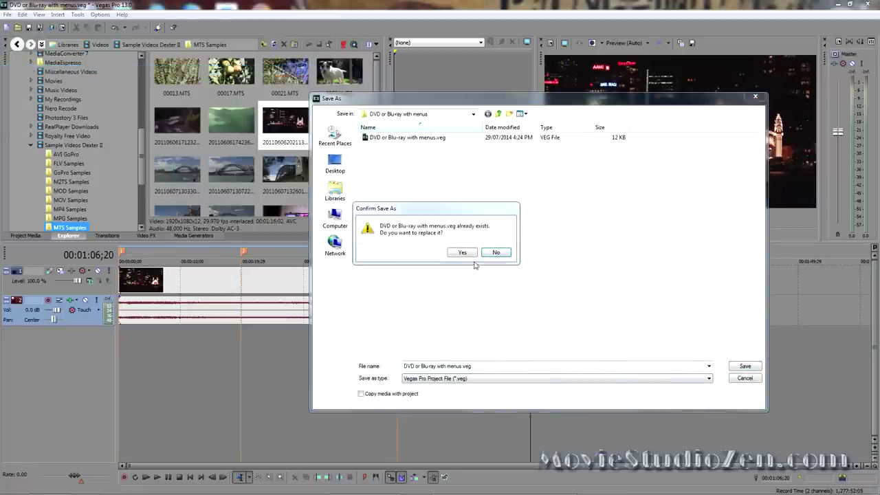
pyautogui.click(470, 255)
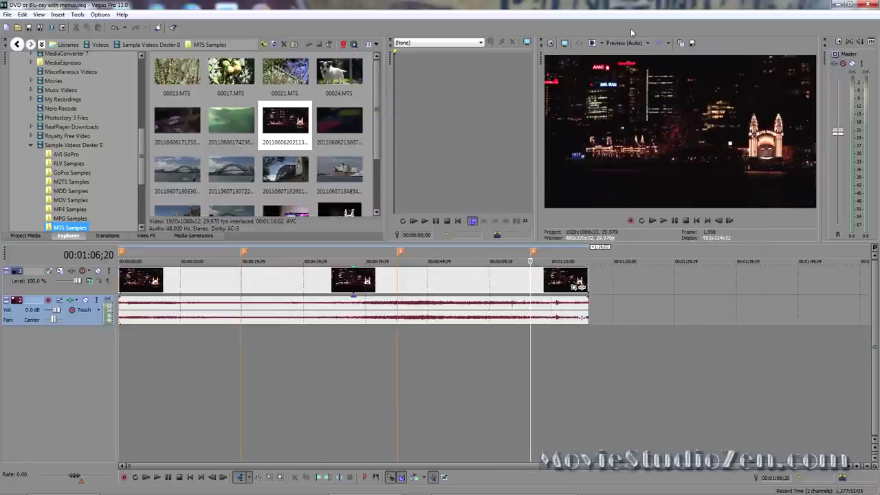
pyautogui.click(871, 6)
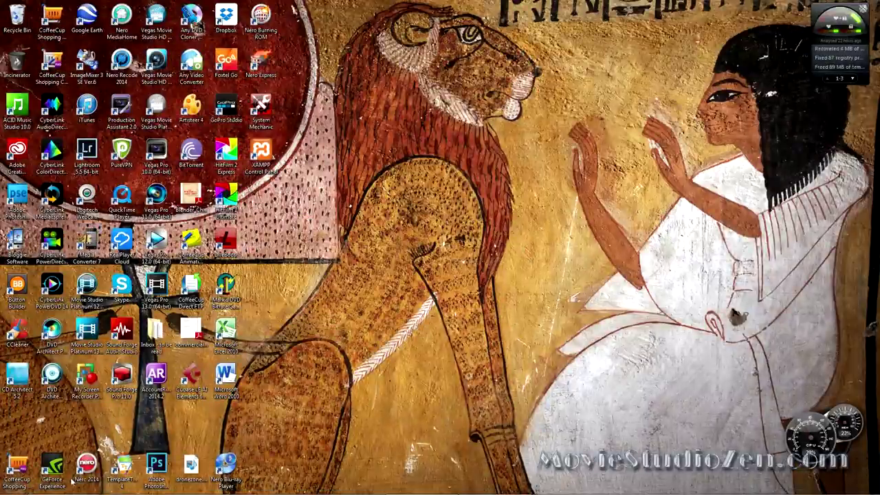
# Step: Launch DVD Architect Pro 6.0 and keep the Preview preferences aspect ratio at 16:9
pyautogui.click(52, 331)
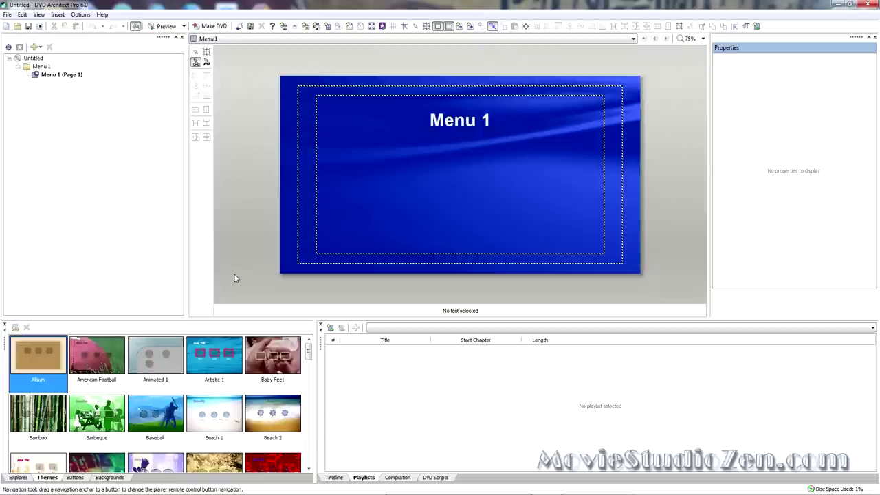
pyautogui.click(80, 15)
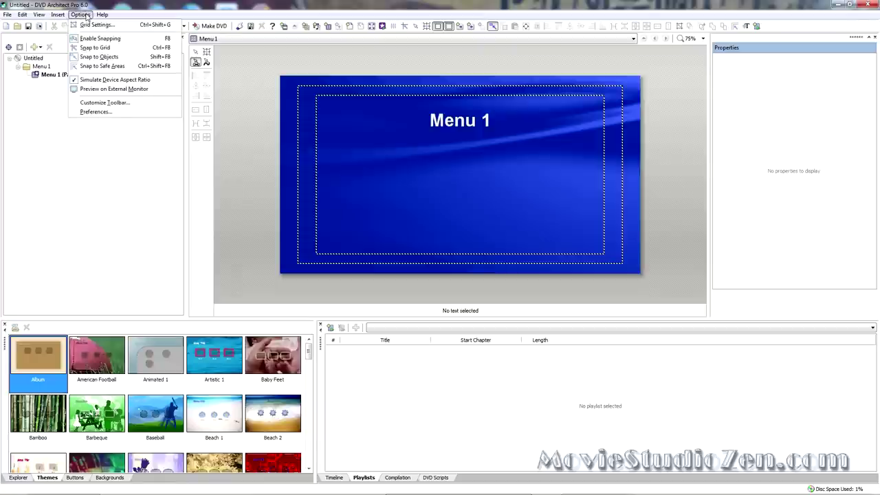
pyautogui.click(89, 111)
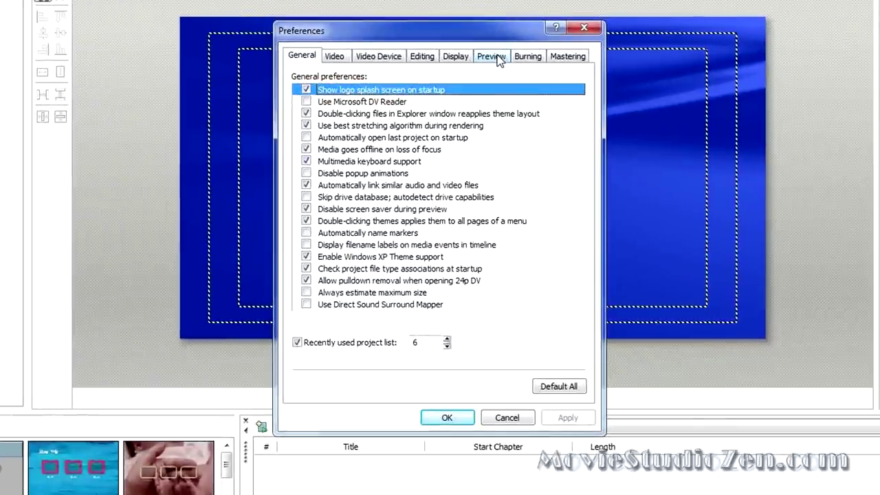
pyautogui.click(491, 57)
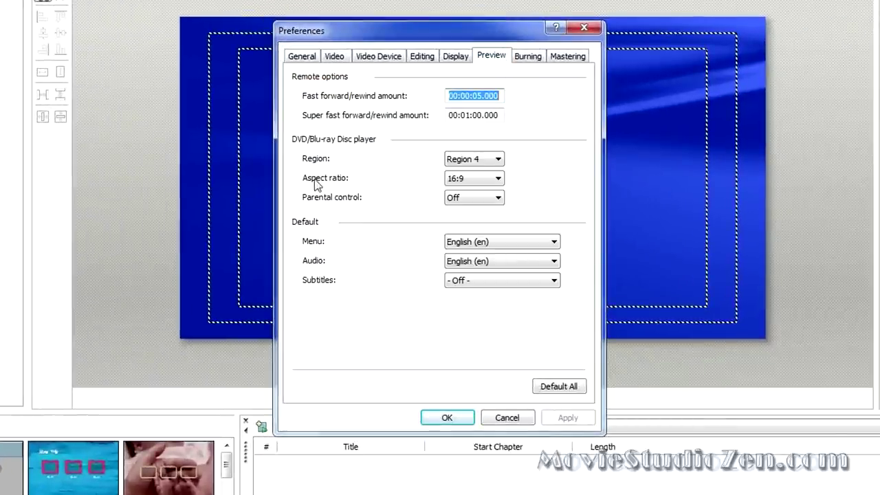
pyautogui.click(485, 175)
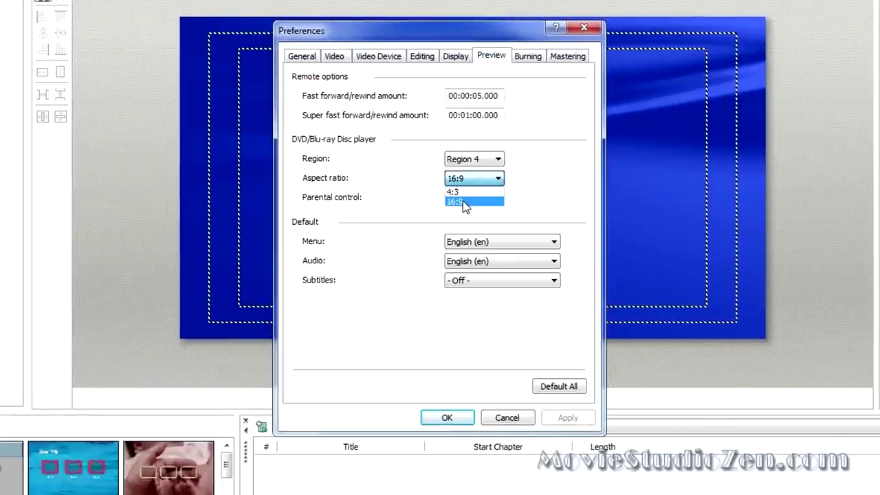
pyautogui.click(499, 178)
pyautogui.click(500, 178)
pyautogui.click(495, 179)
pyautogui.click(459, 419)
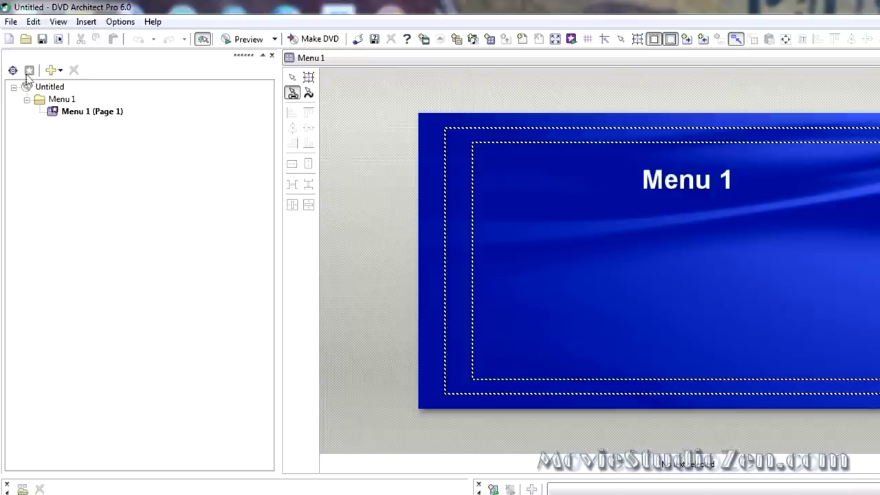
# Step: Start a new project with MPEG-2 720x480-60i, 16:9 (NTSC) video and AC-3 Stereo audio
pyautogui.click(10, 22)
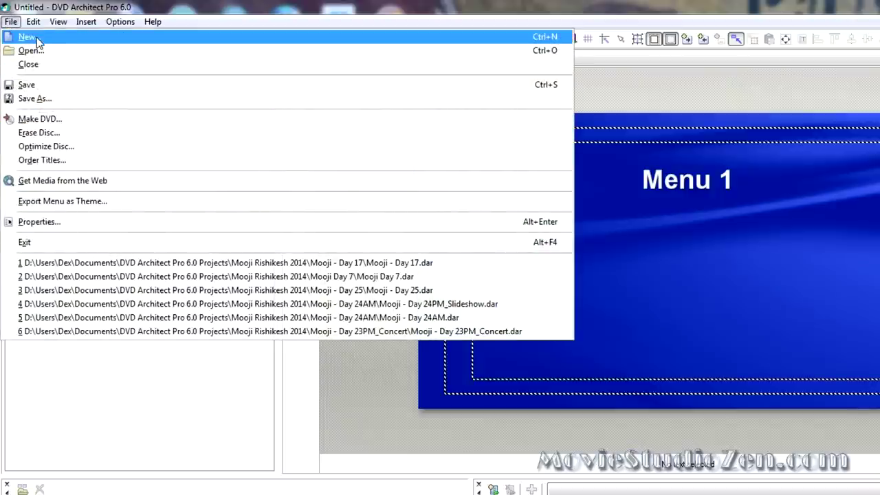
pyautogui.click(36, 37)
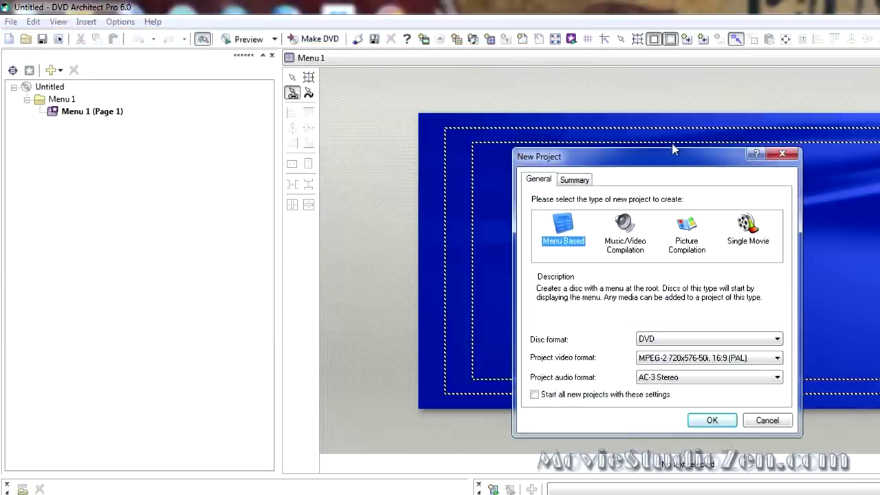
pyautogui.moveTo(673, 149); pyautogui.dragTo(622, 113)
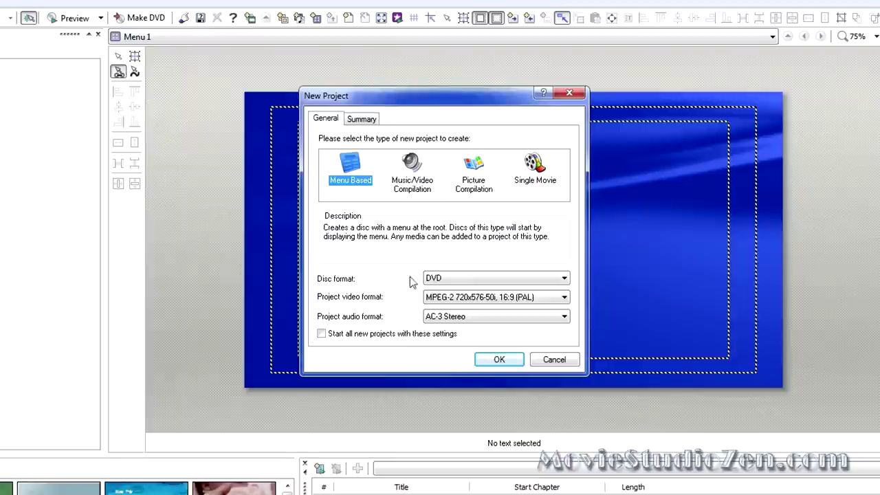
pyautogui.click(564, 298)
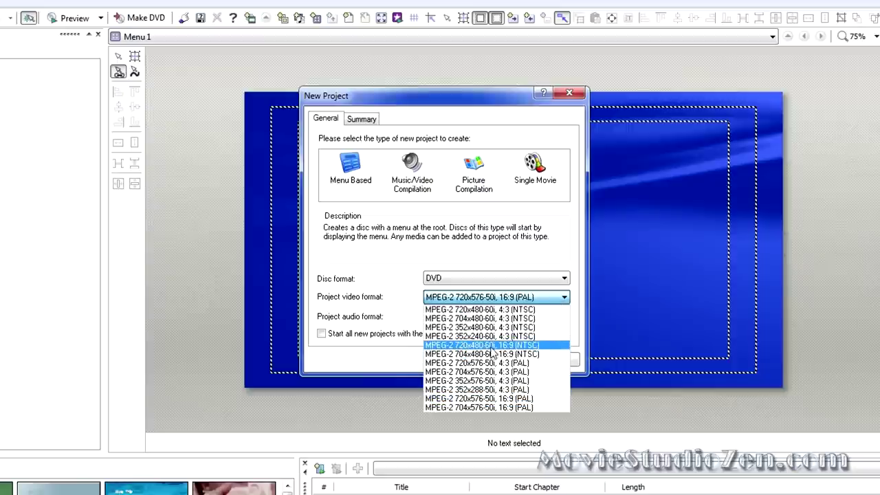
pyautogui.click(488, 345)
pyautogui.click(500, 319)
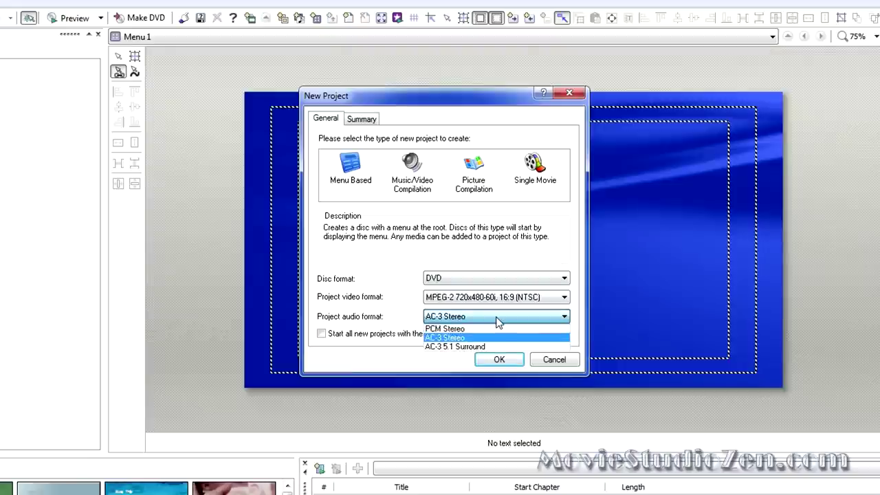
pyautogui.click(496, 318)
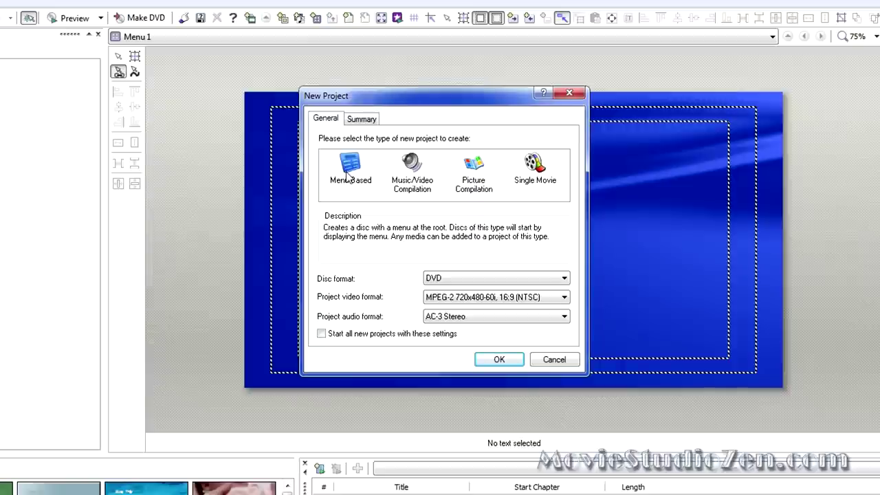
# Step: Clear the project title on the Summary tab and create the project
pyautogui.click(361, 118)
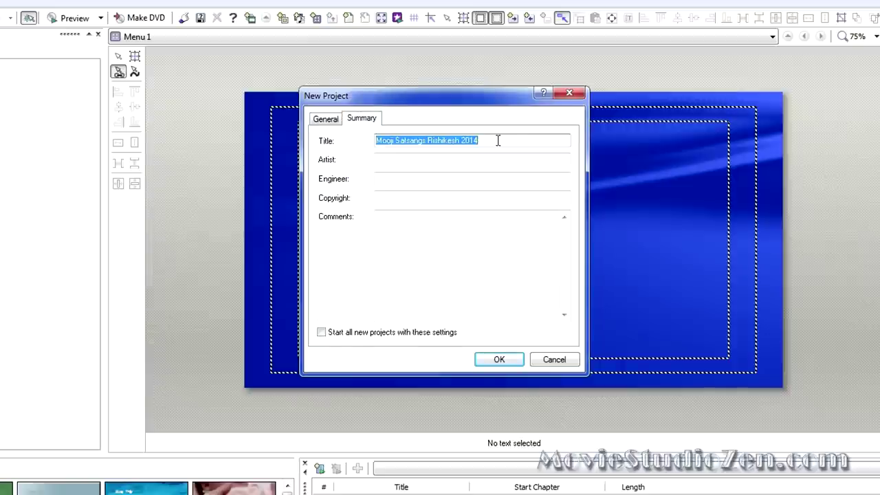
pyautogui.press('Delete')
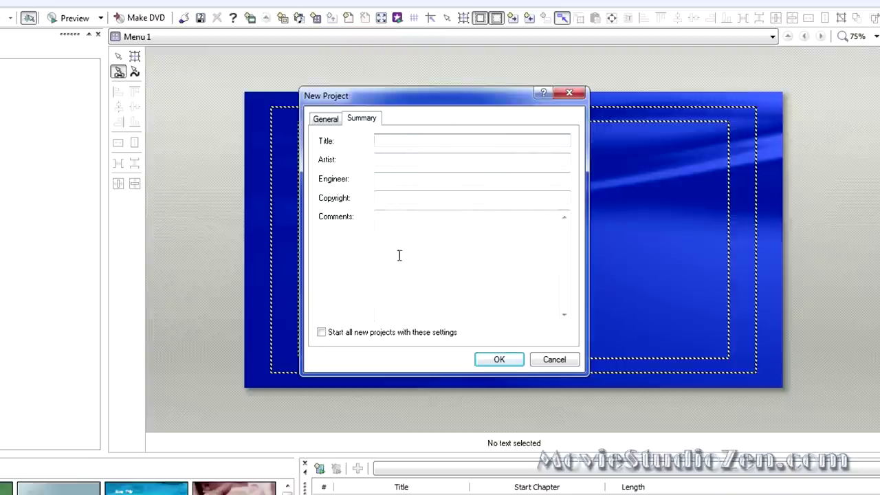
pyautogui.click(323, 122)
pyautogui.click(492, 359)
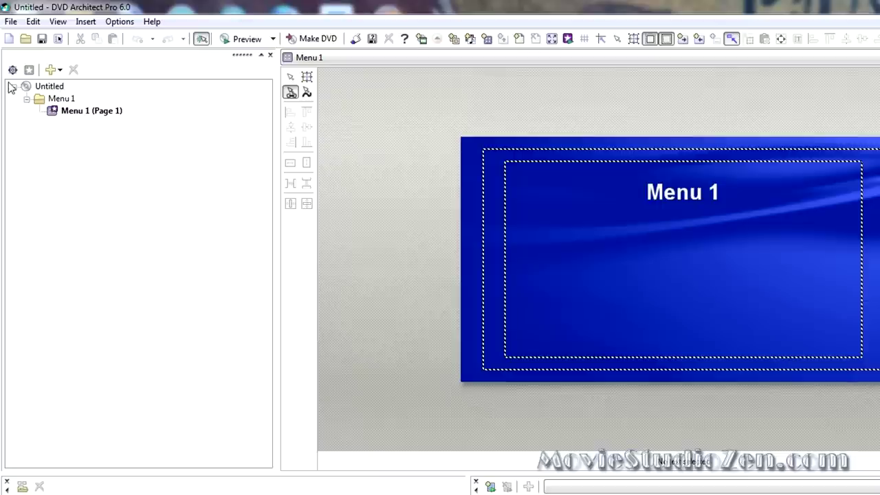
# Step: Insert DVD or Blu-ray with menus.mpg from Documents\Vegas Pro 13 Projects\DVDS into the project
pyautogui.rightClick(43, 90)
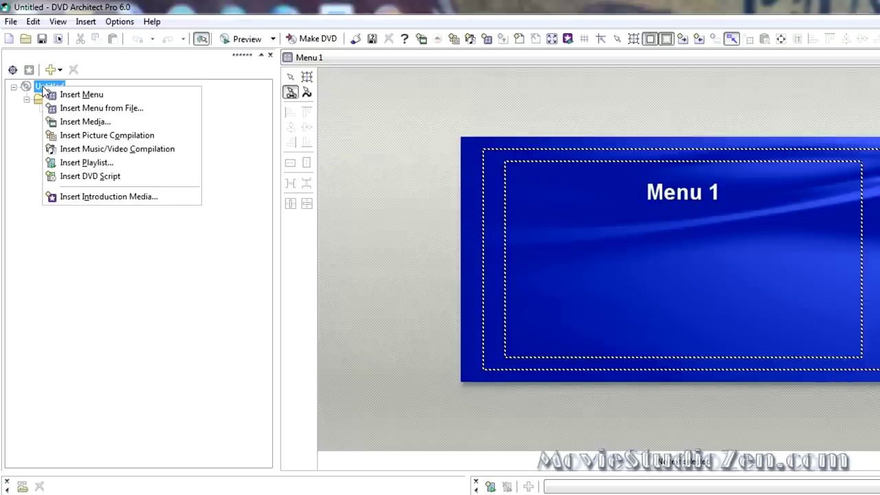
pyautogui.click(89, 122)
pyautogui.click(242, 196)
pyautogui.doubleClick(332, 115)
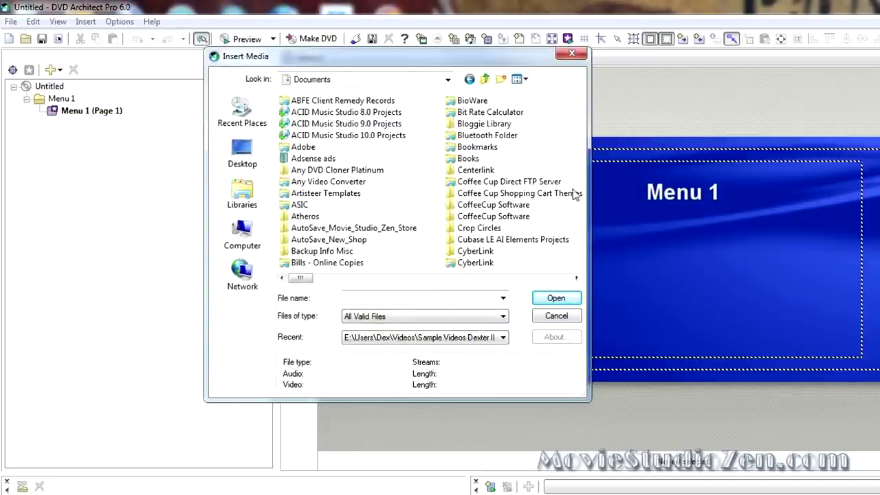
pyautogui.moveTo(300, 278); pyautogui.dragTo(514, 287)
pyautogui.doubleClick(505, 217)
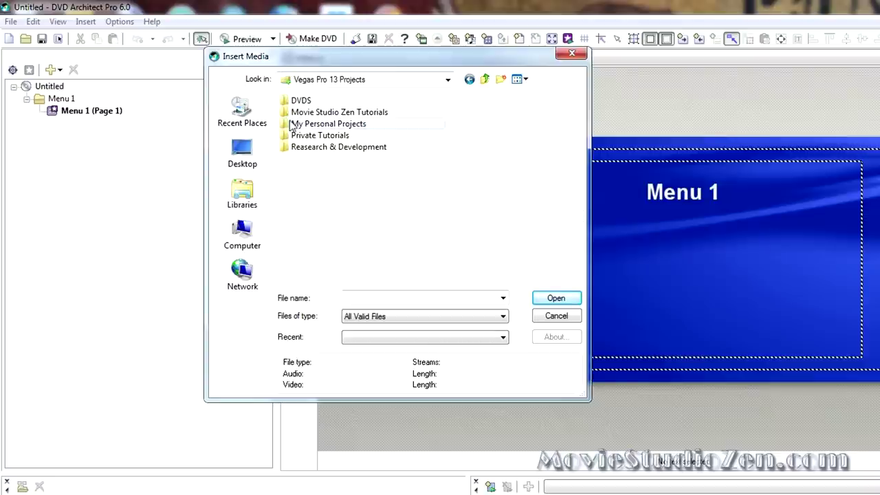
pyautogui.doubleClick(301, 100)
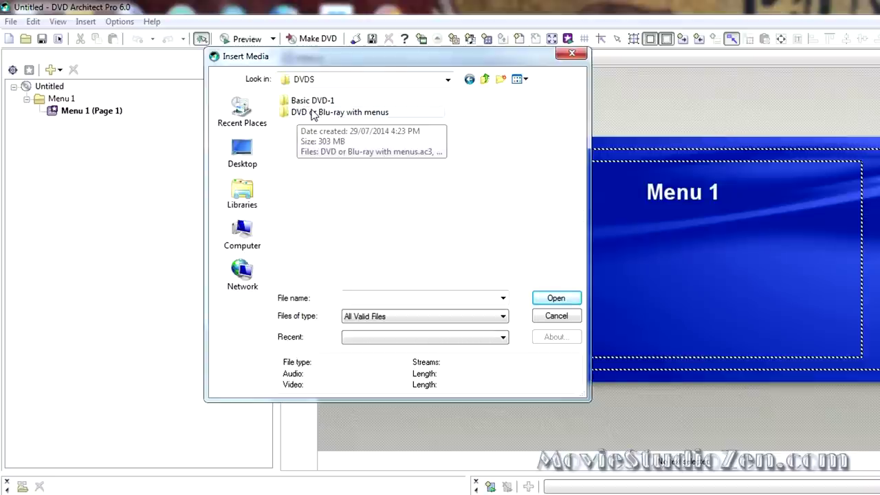
pyautogui.doubleClick(312, 113)
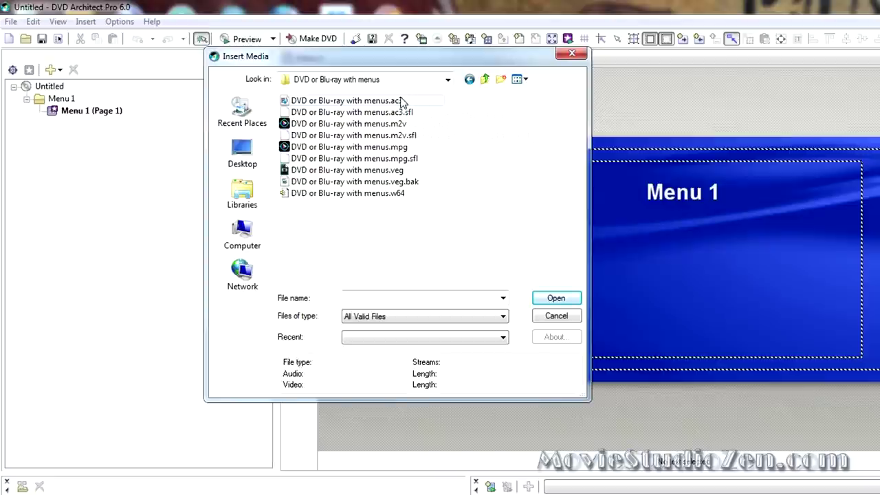
pyautogui.moveTo(397, 153)
pyautogui.click(371, 150)
pyautogui.doubleClick(370, 148)
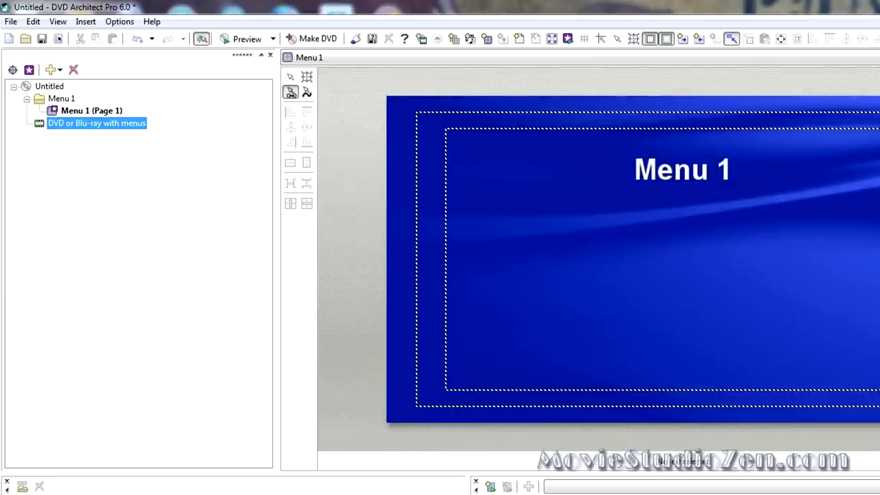
# Step: Place the DVD or Blu-ray with menus video on Menu 1 as a thumbnail button
pyautogui.moveTo(57, 130); pyautogui.dragTo(686, 275)
pyautogui.click(552, 273)
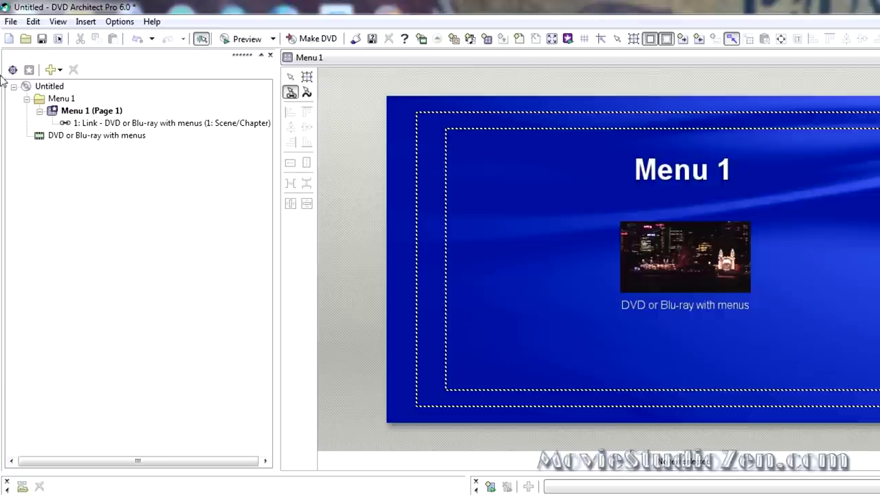
pyautogui.click(11, 22)
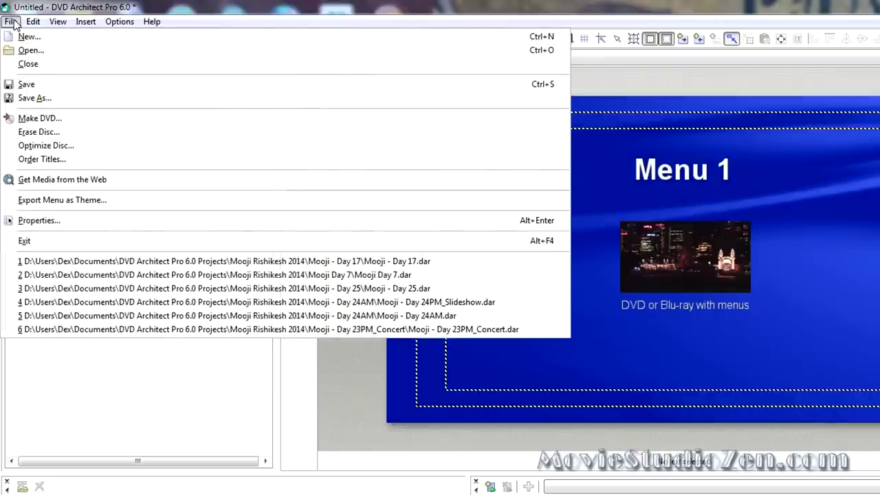
# Step: Start Save As and move up to the DVD Architect Pro 6.0 Projects folder
pyautogui.click(37, 98)
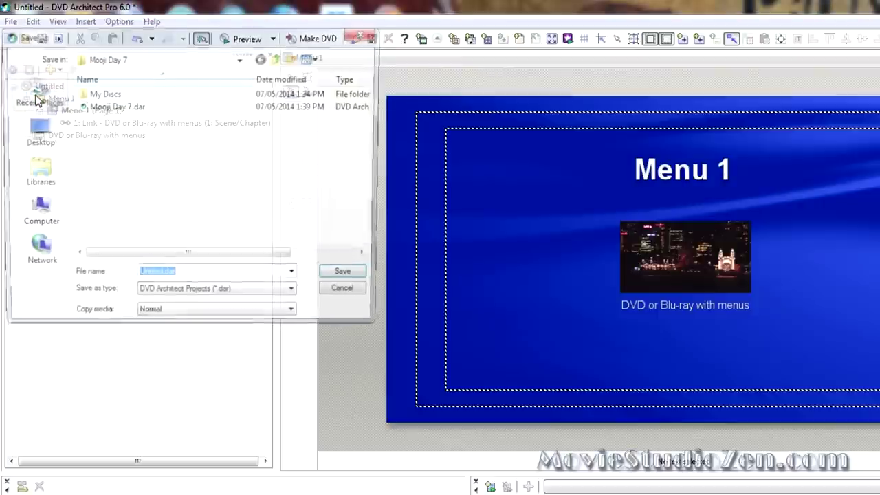
pyautogui.moveTo(150, 37); pyautogui.dragTo(564, 99)
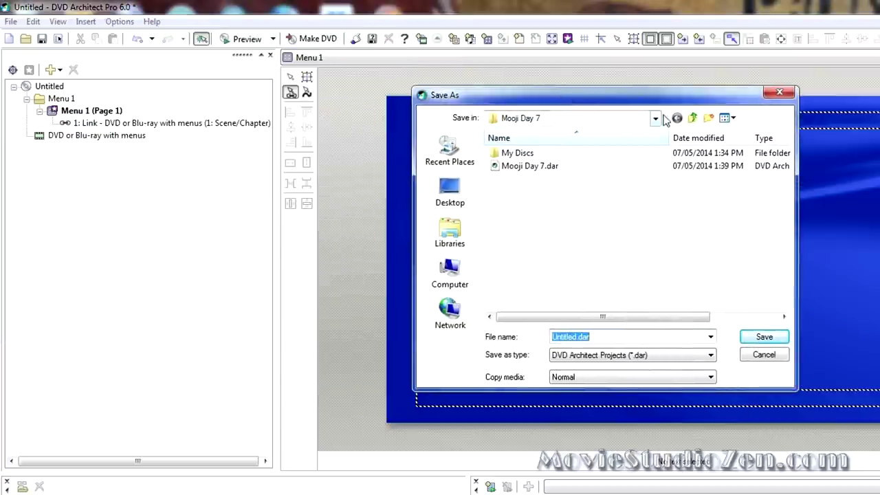
pyautogui.click(692, 119)
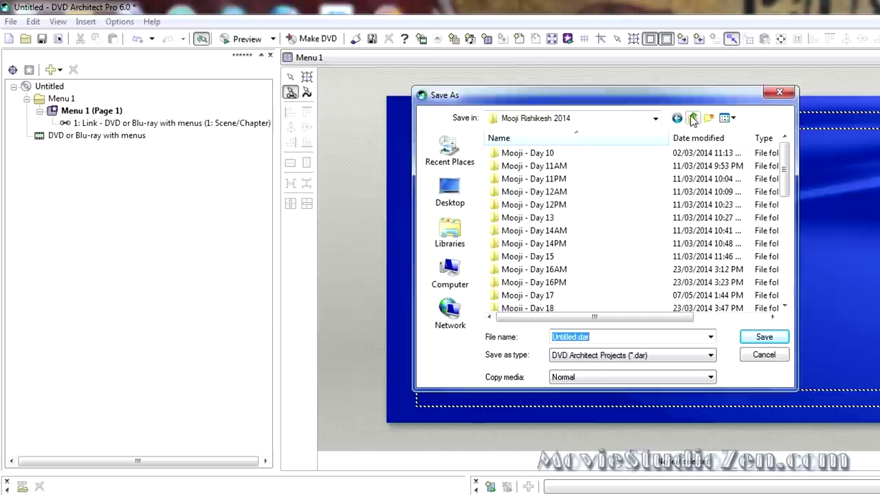
pyautogui.click(693, 118)
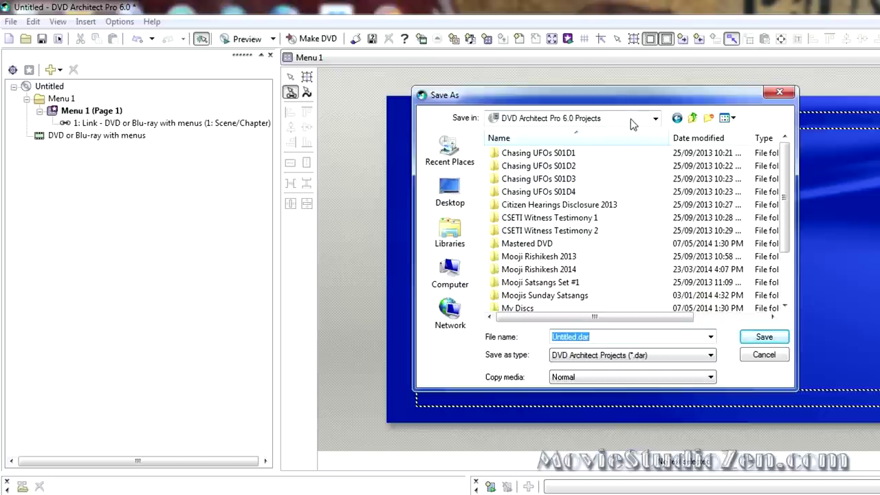
# Step: Create a new folder named 'DVD with Menu test1' in the Projects folder
pyautogui.click(708, 119)
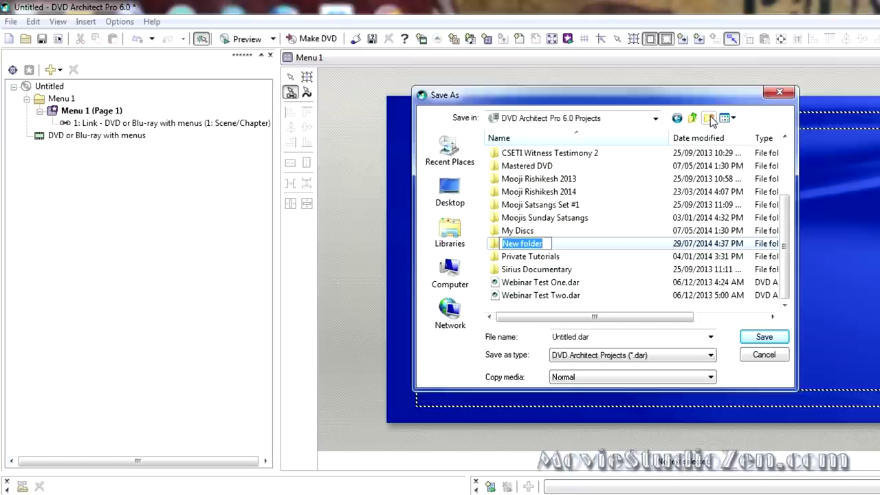
pyautogui.write('DVD')
pyautogui.press('BackSpace')
pyautogui.press('BackSpace')
pyautogui.write('VD')
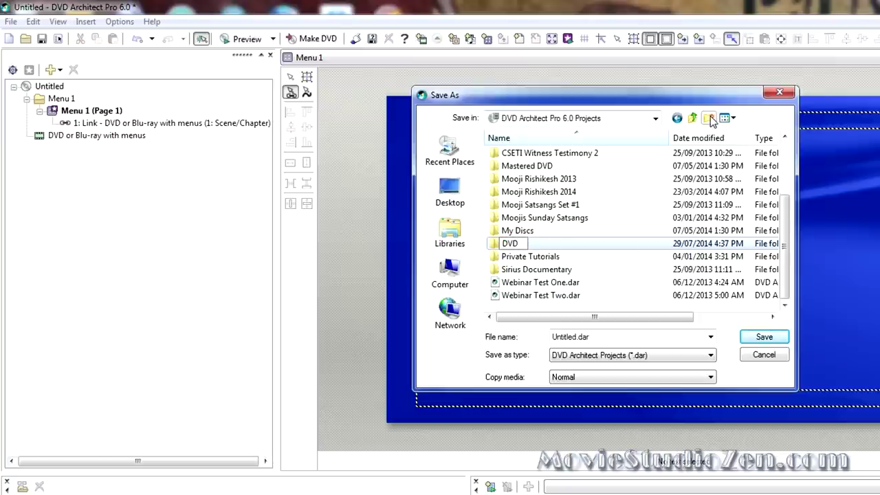
pyautogui.write(' with Menu te')
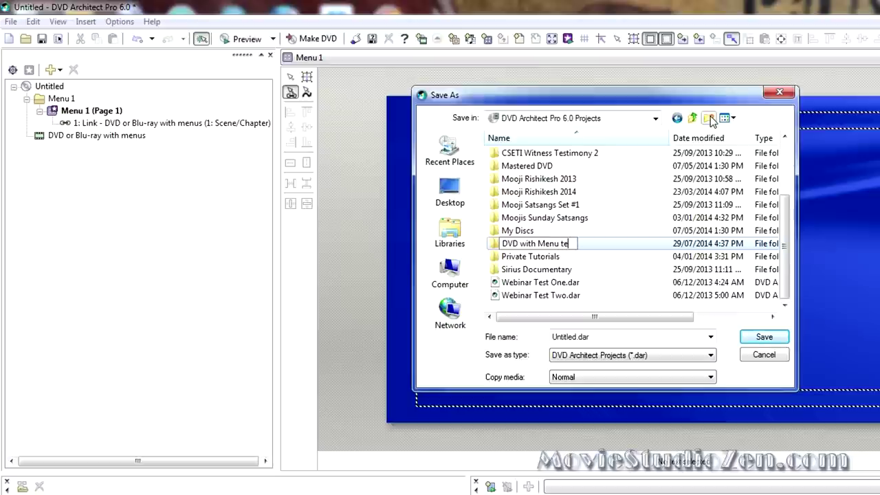
pyautogui.write('st')
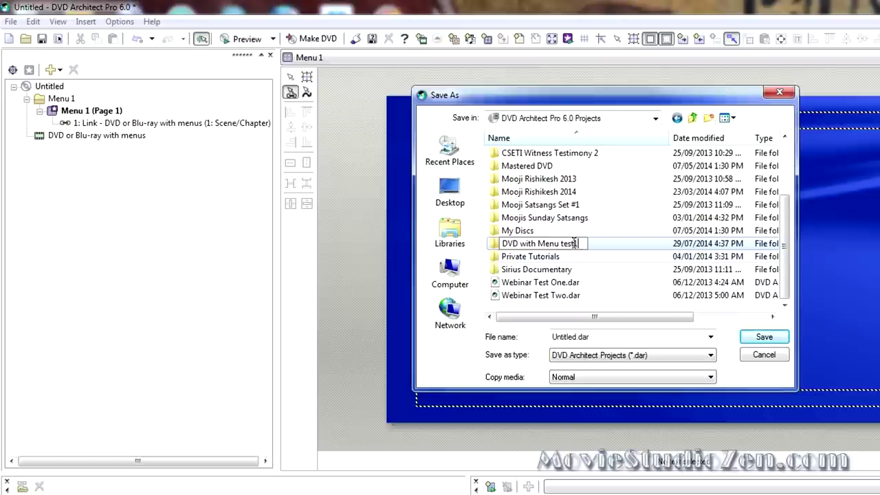
pyautogui.write('1')
pyautogui.moveTo(578, 244); pyautogui.dragTo(483, 252)
pyautogui.hotkey('ctrl', 'c')
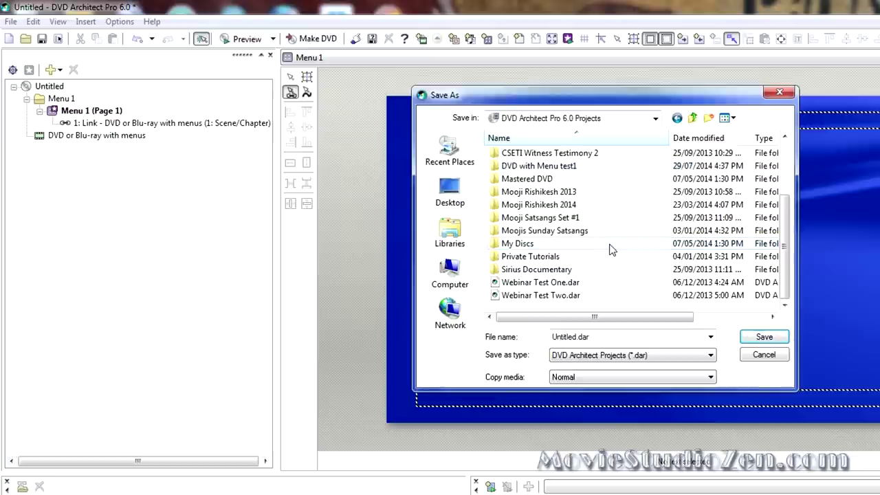
pyautogui.click(609, 249)
pyautogui.scroll(2, 616, 262)
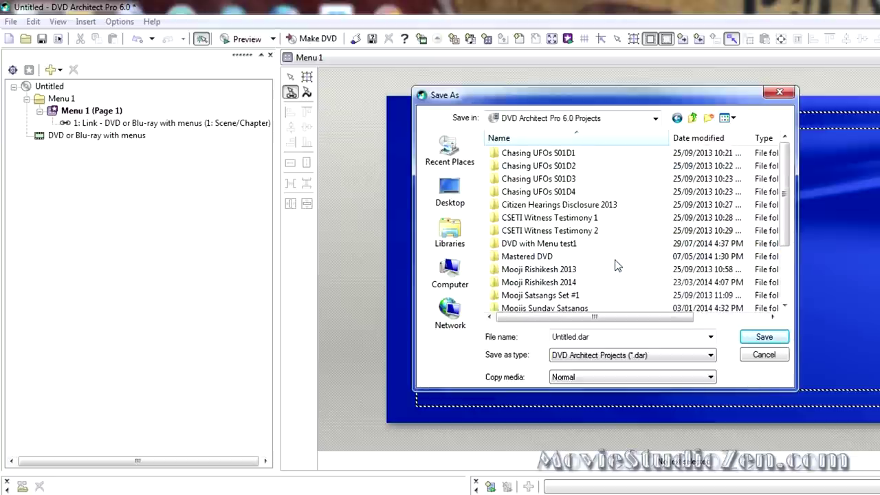
# Step: Save the project as 'DVD with Menu test1.dar' inside that new folder
pyautogui.doubleClick(560, 244)
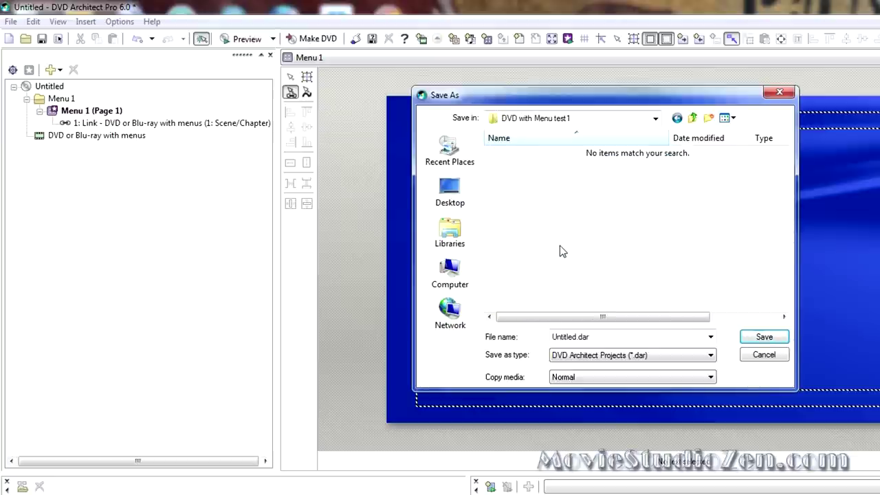
pyautogui.doubleClick(600, 336)
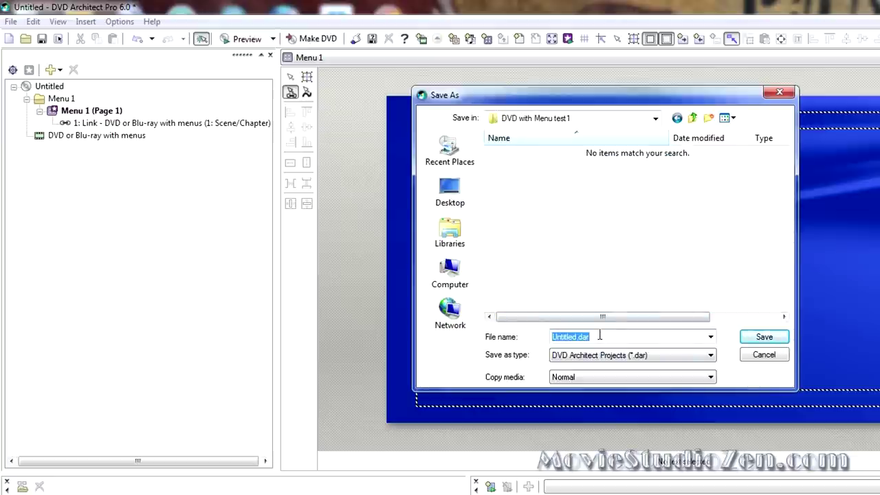
pyautogui.hotkey('ctrl', 'v')
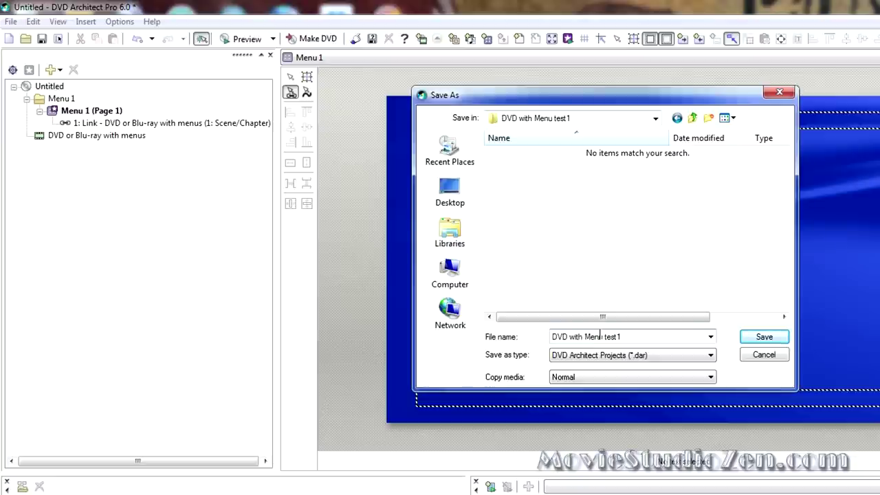
pyautogui.click(763, 336)
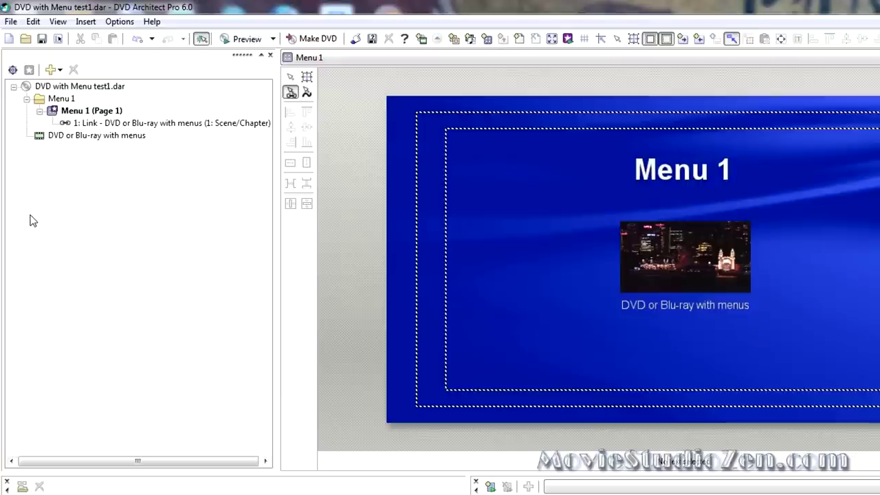
# Step: Close the saved project and start a new project with Blu-ray Disc format
pyautogui.click(11, 21)
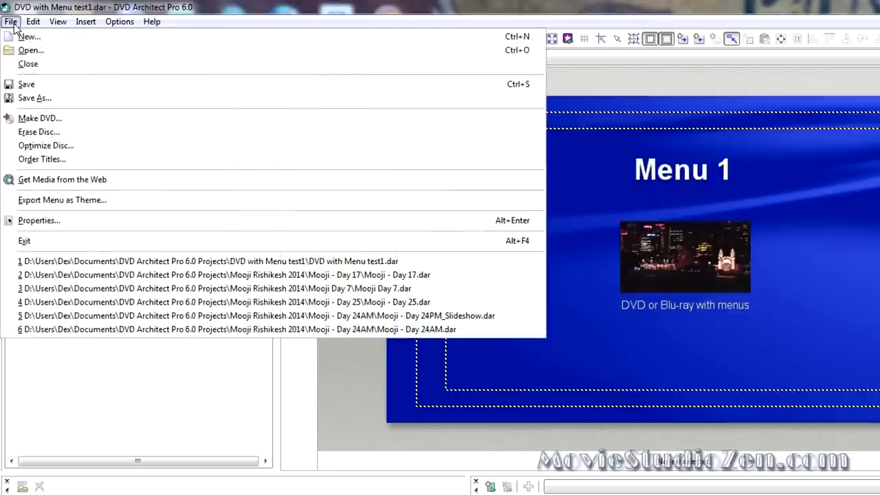
pyautogui.click(21, 64)
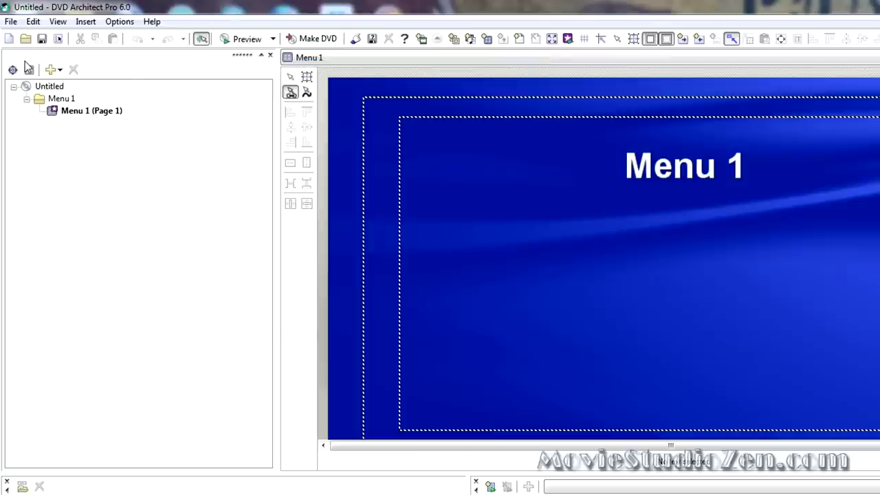
pyautogui.click(15, 22)
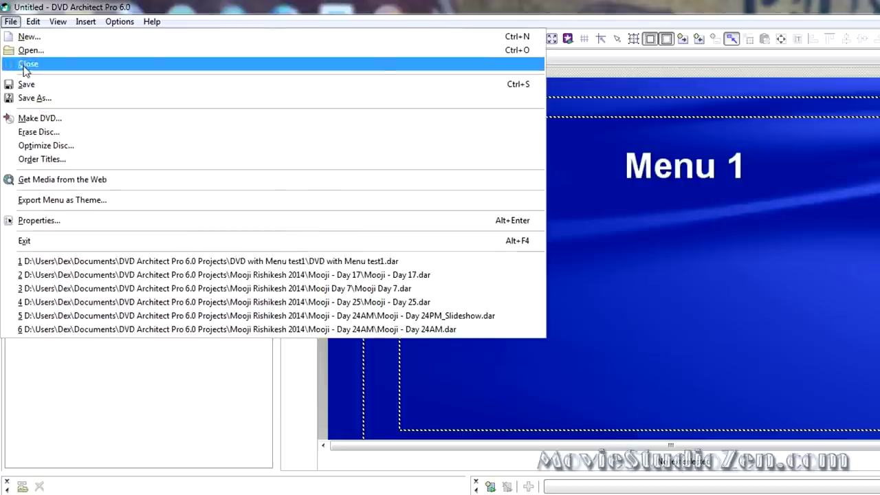
pyautogui.moveTo(33, 22)
pyautogui.click(22, 34)
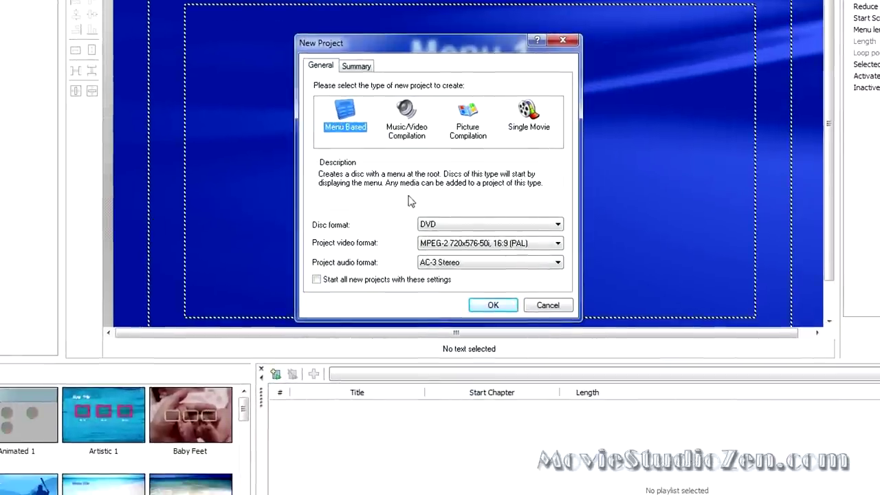
pyautogui.click(525, 230)
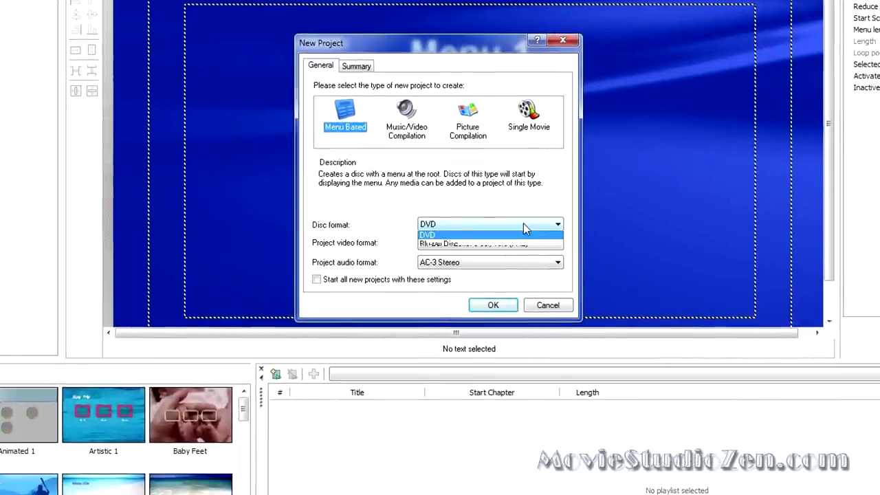
pyautogui.click(453, 245)
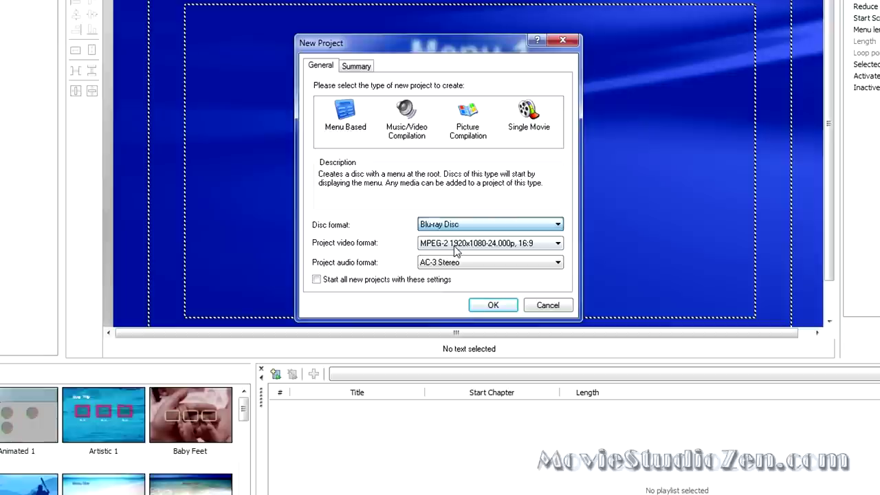
# Step: Use MPEG-2 1920x1080-60i 16:9 video and PCM Stereo audio, clear the title, and confirm
pyautogui.click(557, 244)
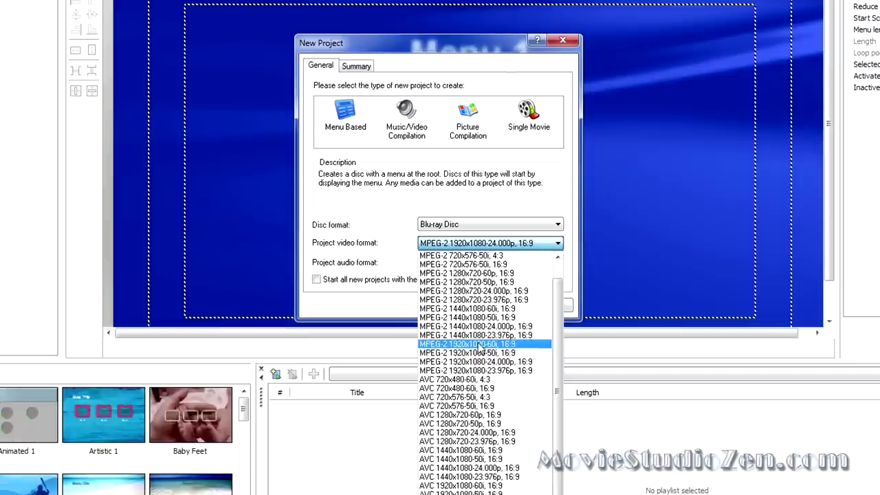
pyautogui.click(480, 343)
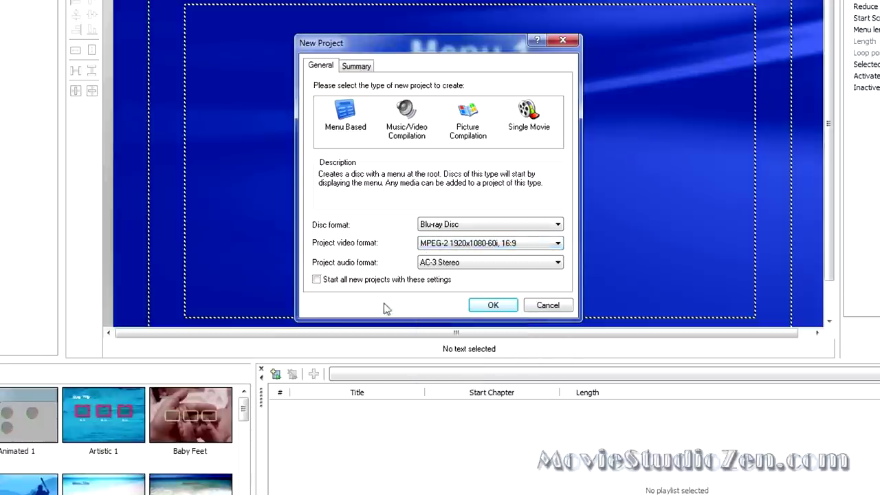
pyautogui.click(500, 265)
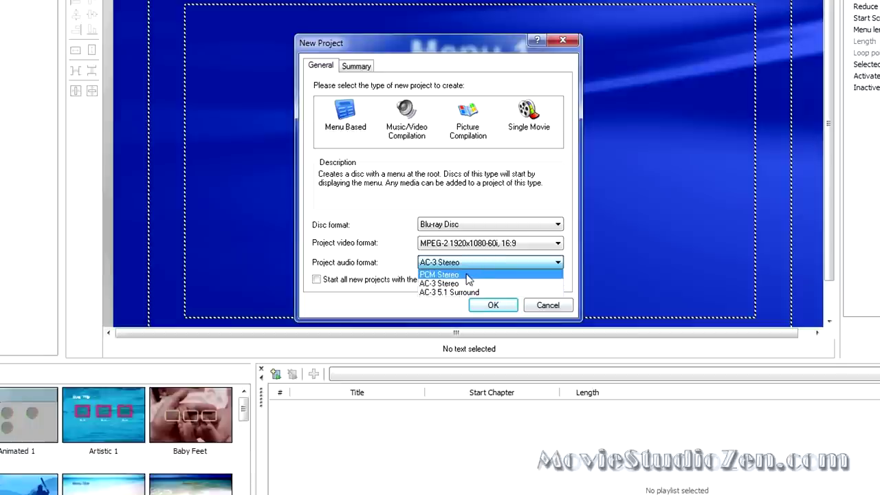
pyautogui.click(466, 274)
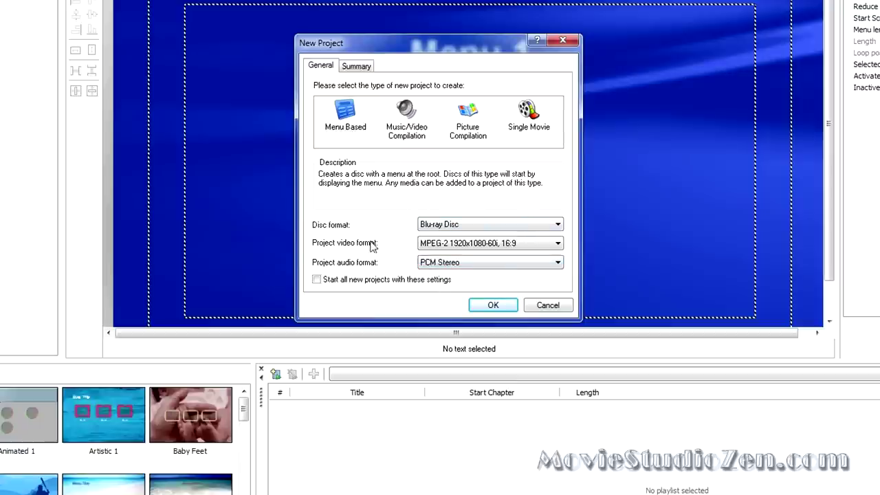
pyautogui.click(354, 67)
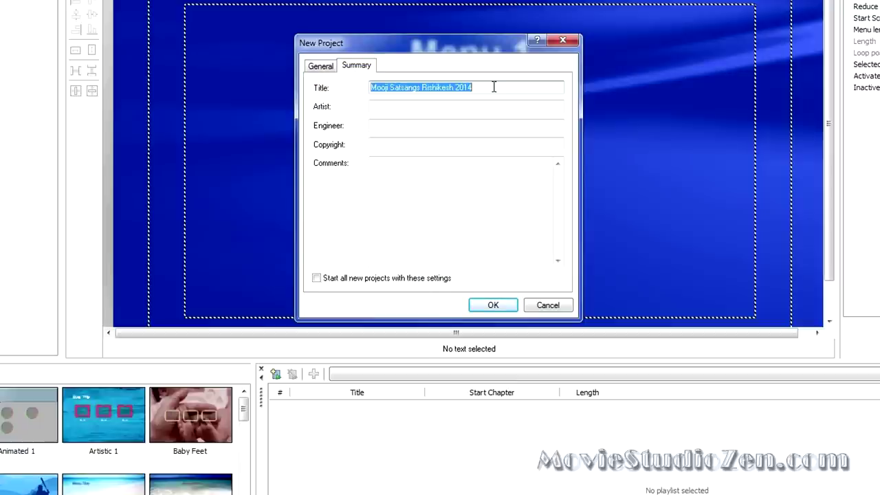
pyautogui.press('BackSpace')
pyautogui.click(331, 67)
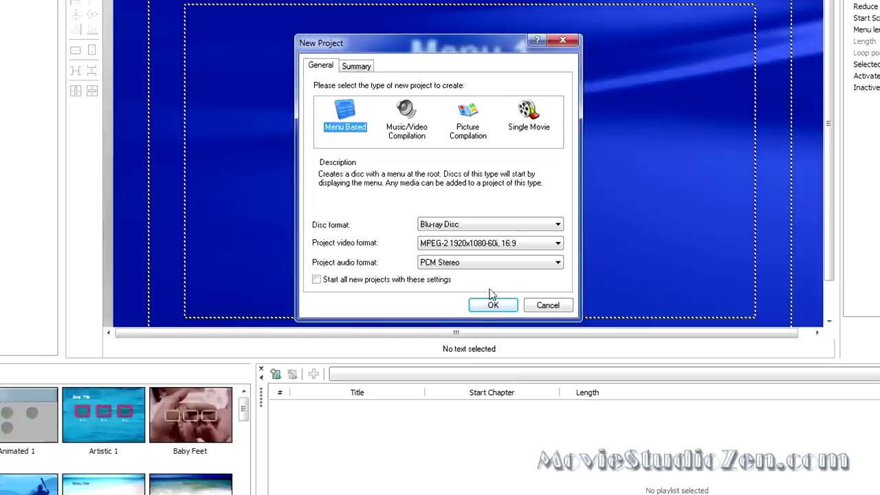
pyautogui.click(481, 310)
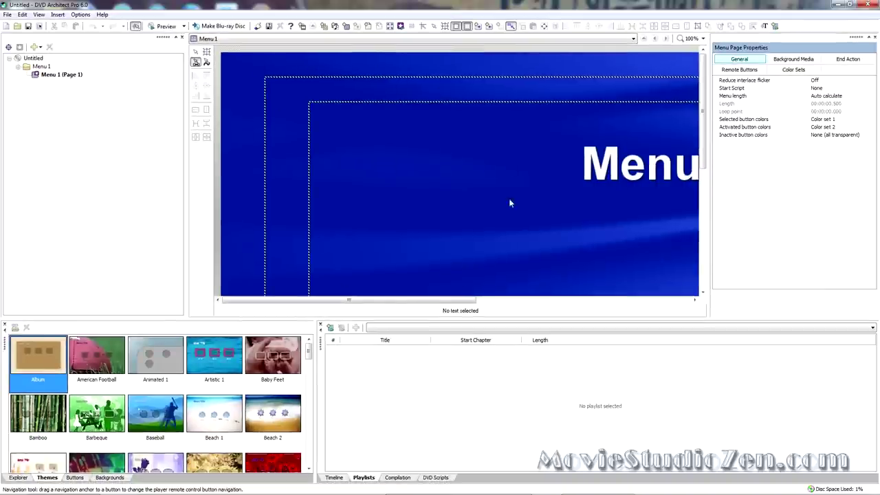
# Step: Zoom the Menu 1 page to 50% so the whole menu fits
pyautogui.moveTo(323, 301); pyautogui.dragTo(284, 304)
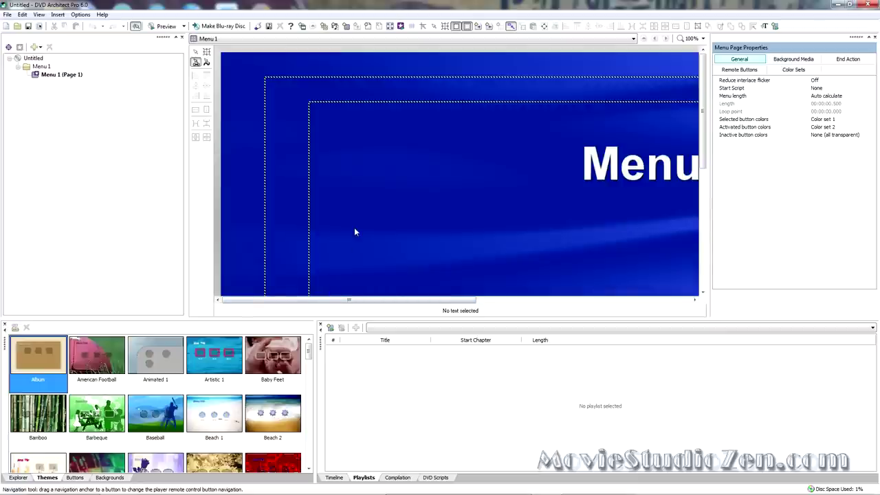
pyautogui.click(703, 38)
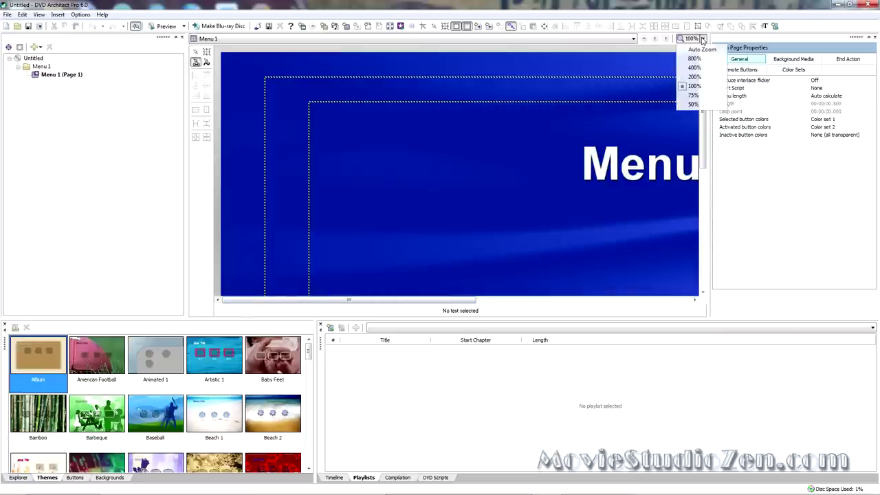
pyautogui.click(701, 103)
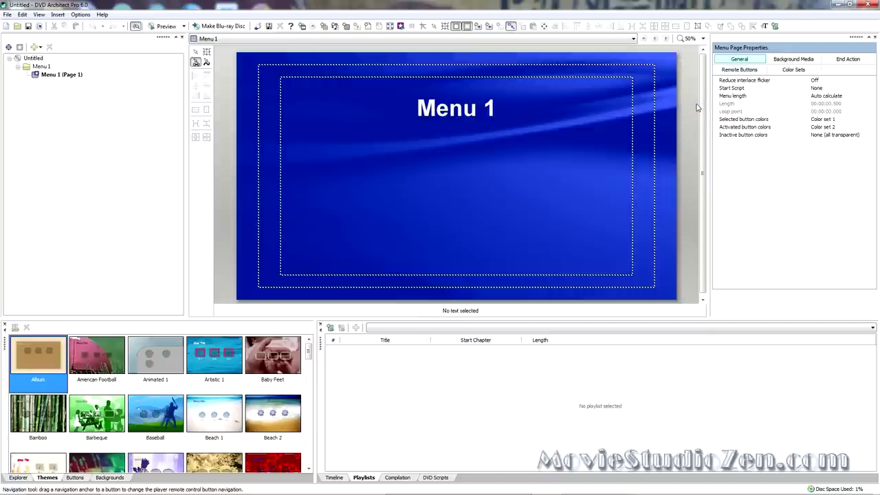
# Step: Insert 'DVD or Blu-ray with menus.m2v' and drag it onto Menu 1 as a button
pyautogui.rightClick(32, 60)
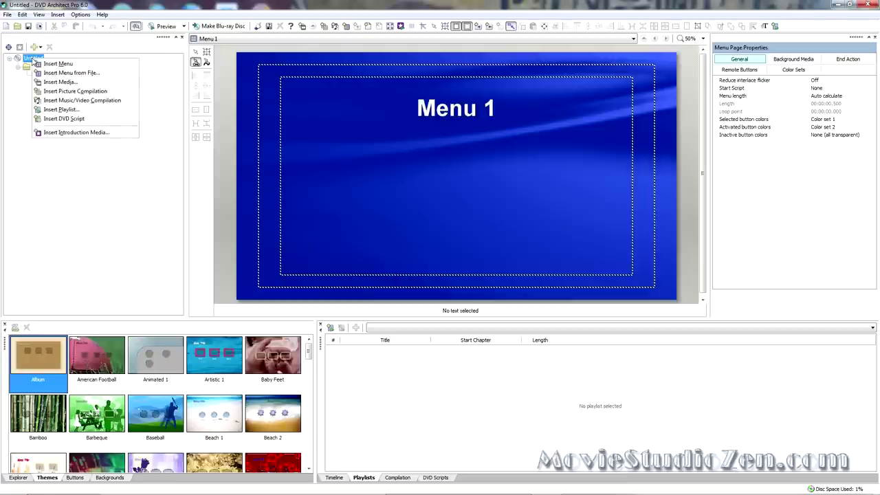
pyautogui.click(50, 82)
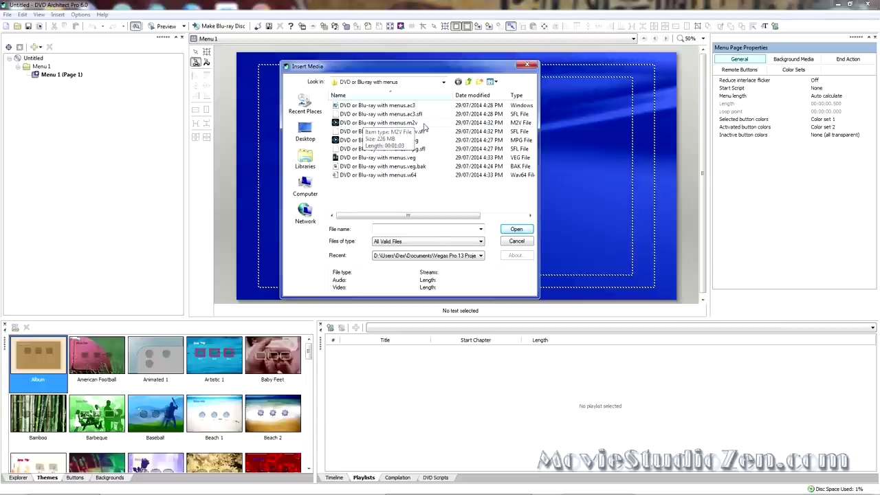
pyautogui.click(375, 124)
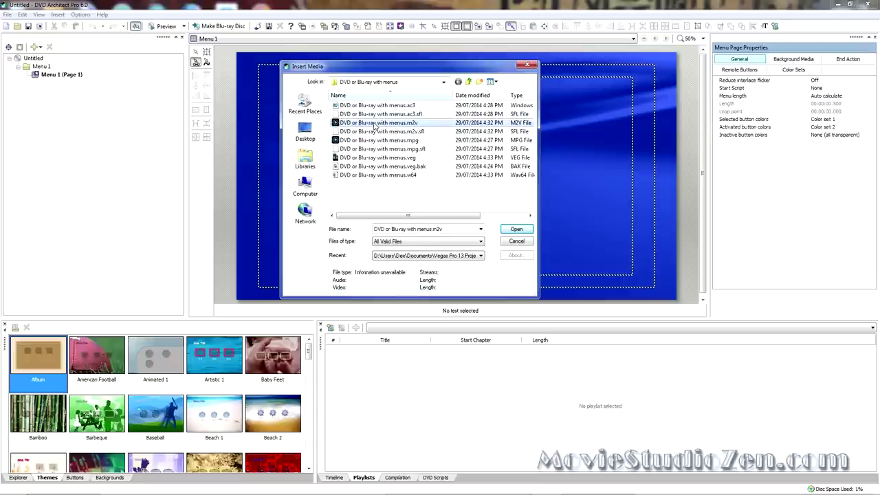
pyautogui.doubleClick(375, 124)
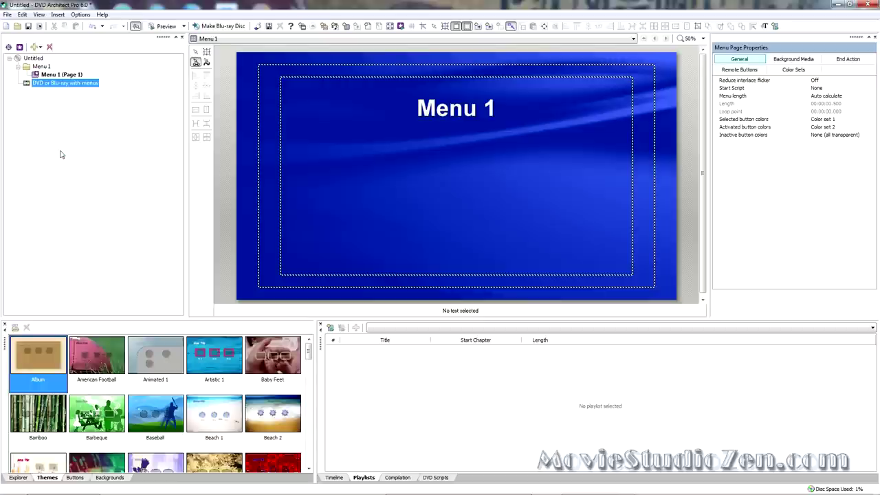
pyautogui.moveTo(48, 84); pyautogui.dragTo(449, 180)
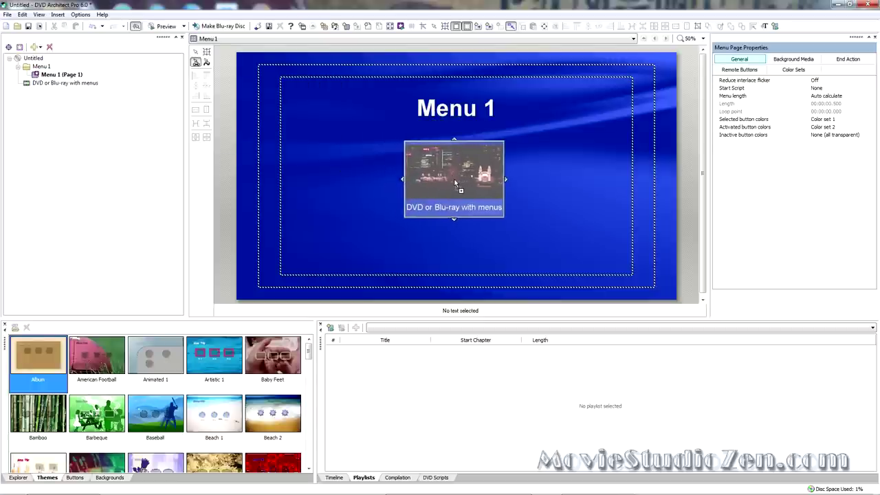
pyautogui.click(343, 187)
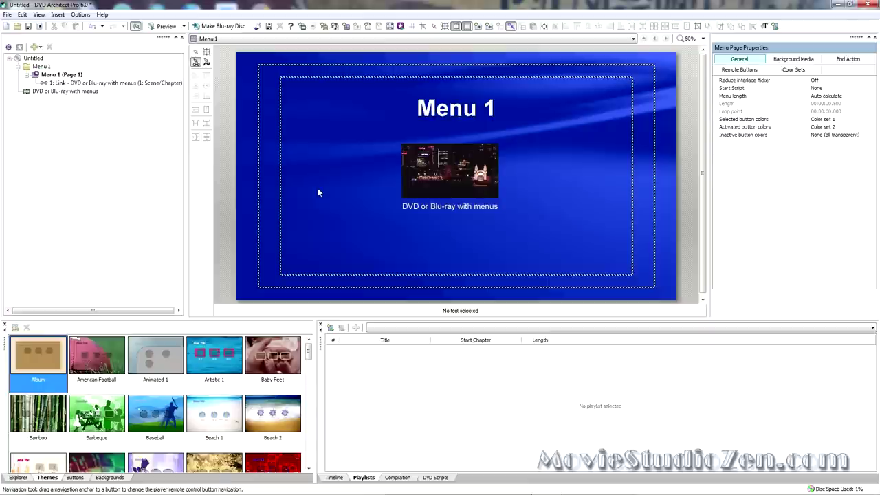
pyautogui.click(165, 27)
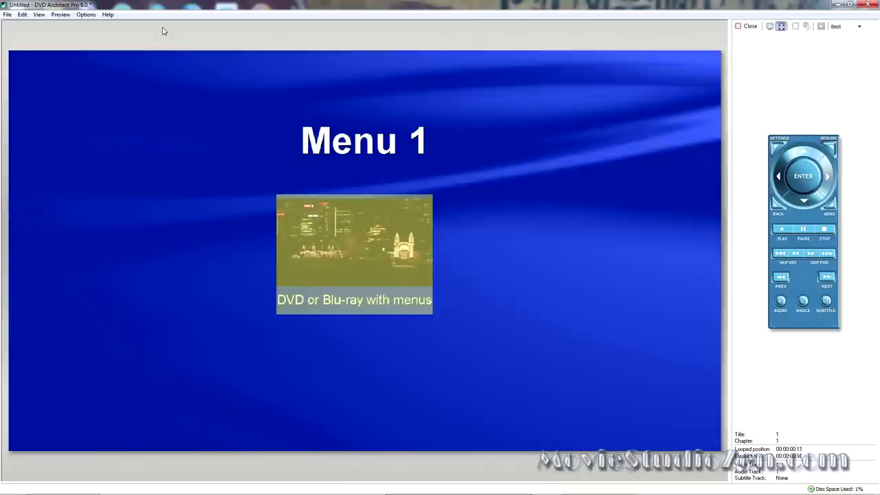
pyautogui.click(353, 264)
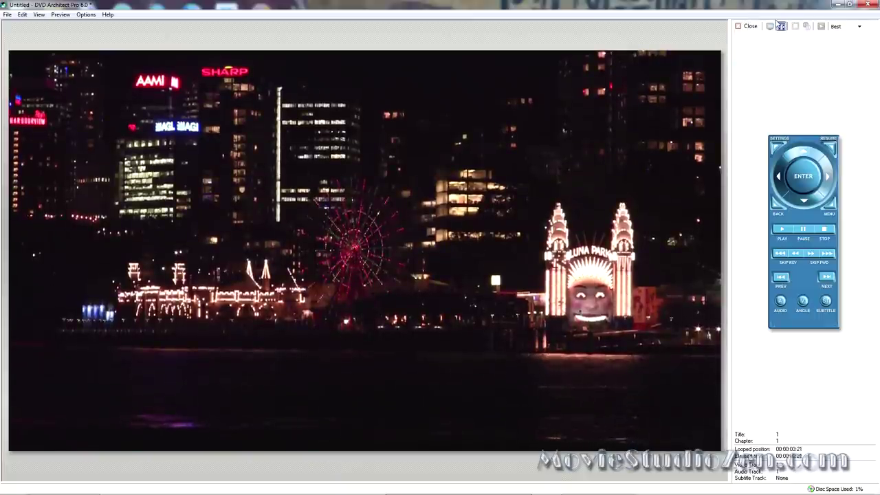
pyautogui.click(749, 27)
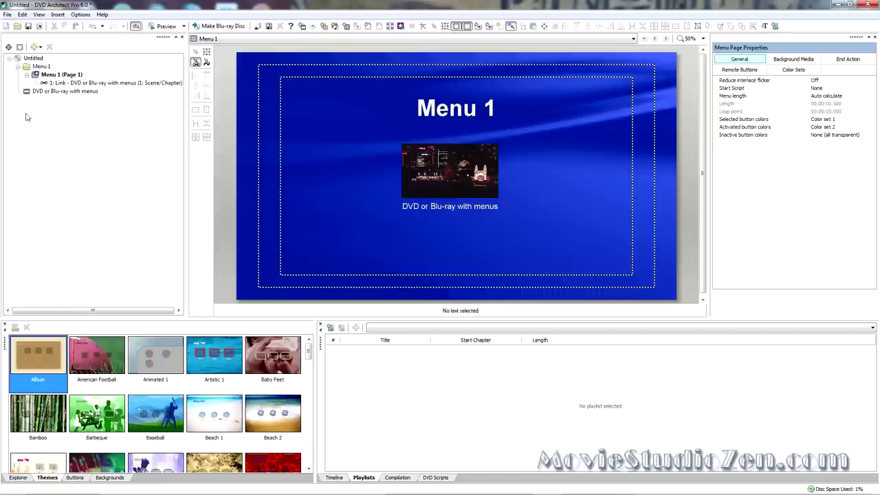
pyautogui.click(7, 15)
# Step: Start Save As and move up to the DVD Architect Pro 6.0 Projects folder
pyautogui.click(21, 66)
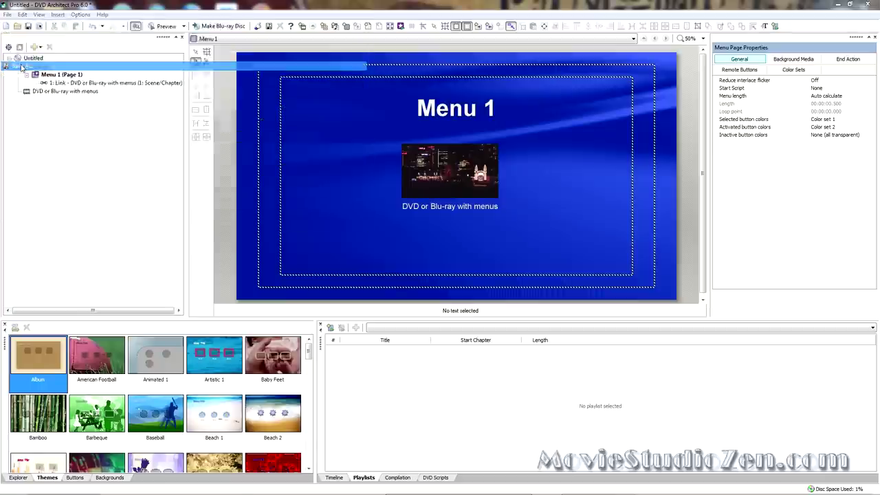
pyautogui.moveTo(104, 27); pyautogui.dragTo(114, 41)
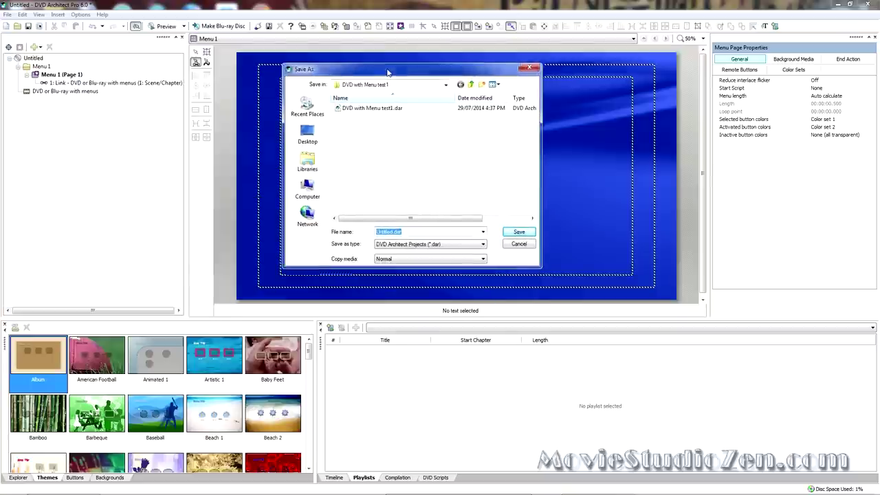
pyautogui.moveTo(390, 66); pyautogui.dragTo(424, 77)
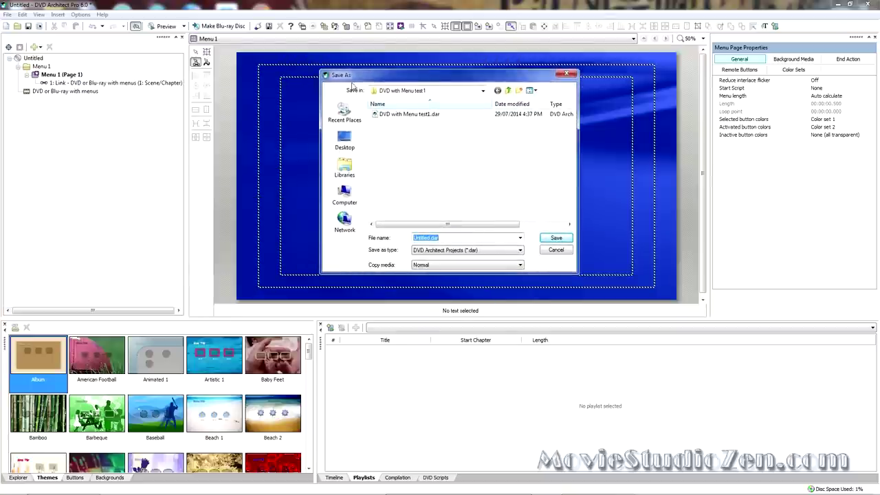
pyautogui.click(507, 92)
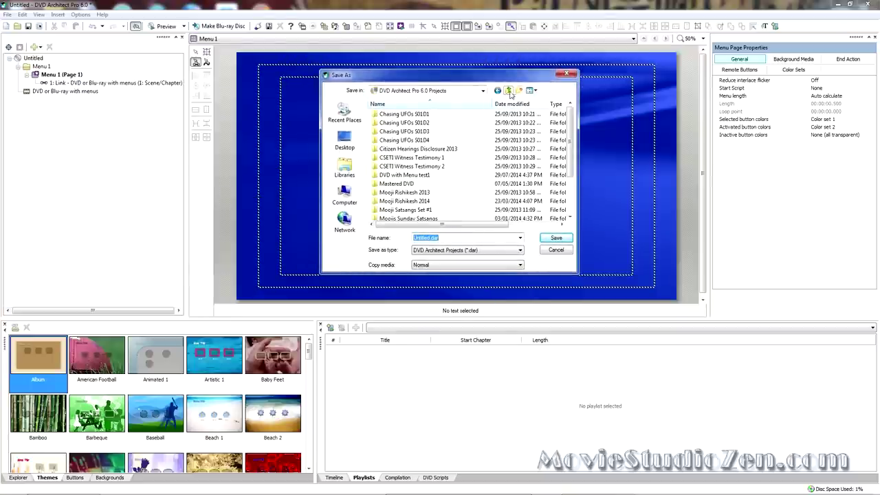
# Step: Create a new folder named 'Blu-ray with Menus test 2'
pyautogui.click(519, 91)
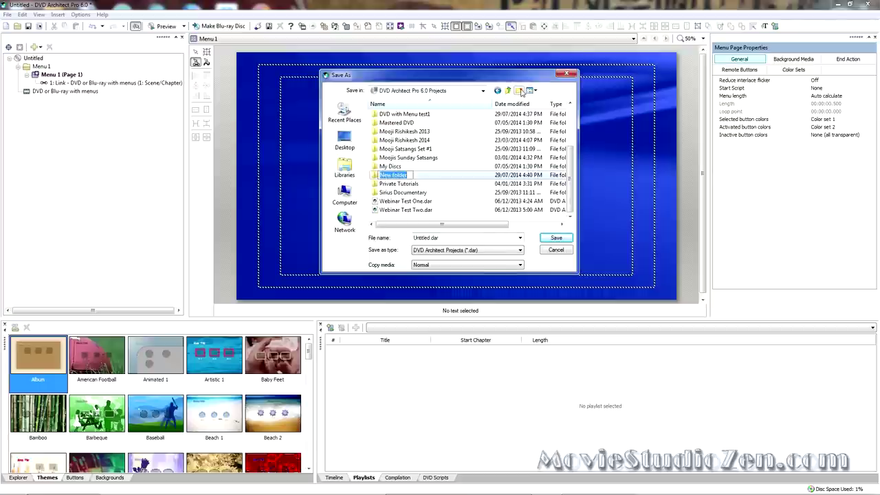
pyautogui.write('Blu-ray with Menu')
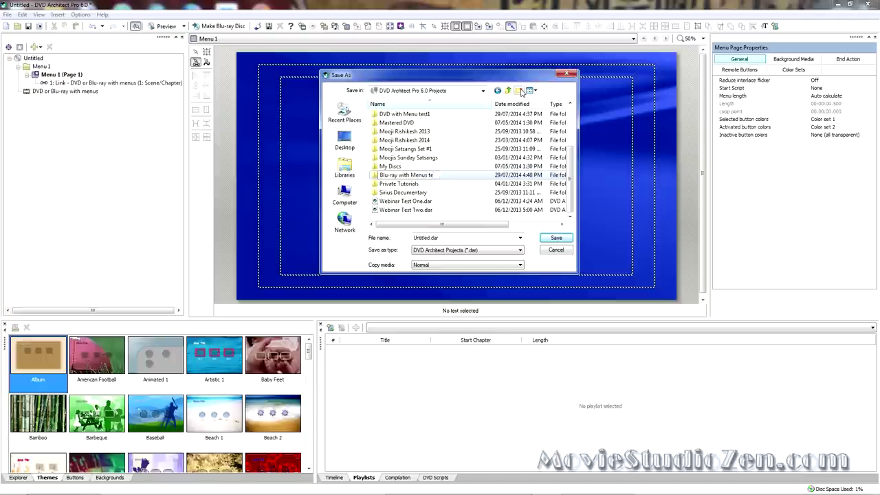
pyautogui.write('st 2')
pyautogui.moveTo(442, 175); pyautogui.dragTo(363, 181)
pyautogui.hotkey('ctrl', 'c')
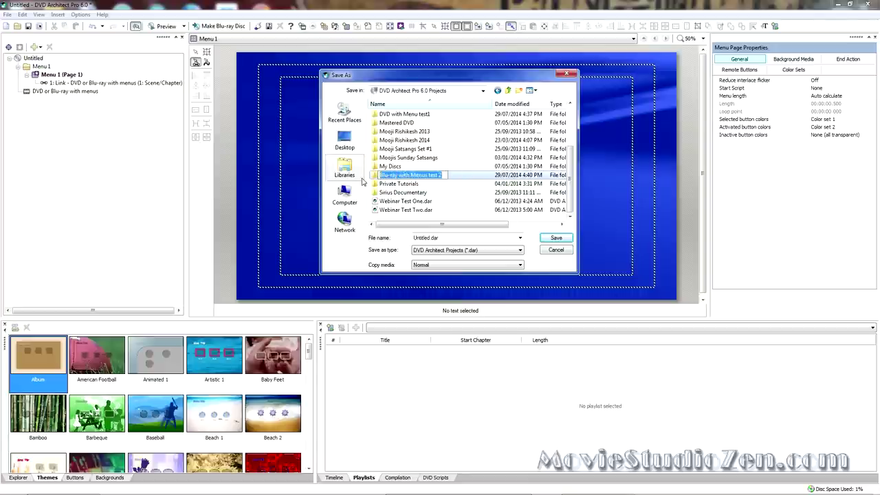
pyautogui.press('Return')
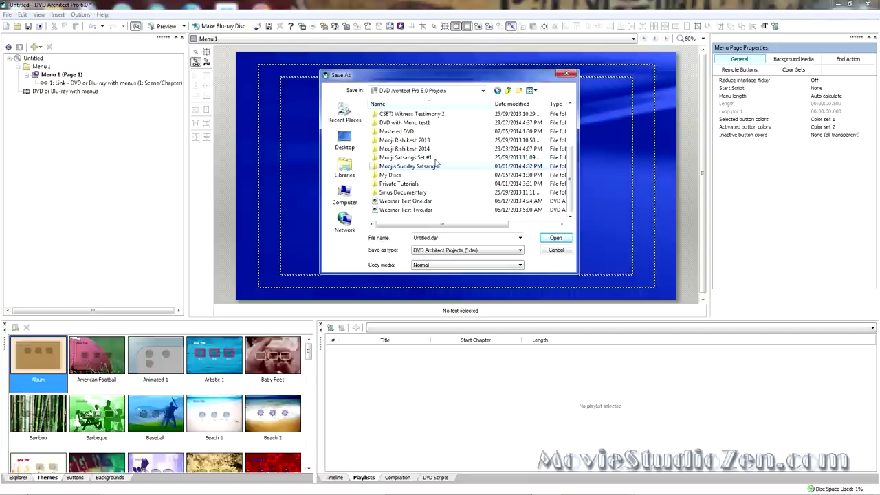
pyautogui.scroll(3, 434, 161)
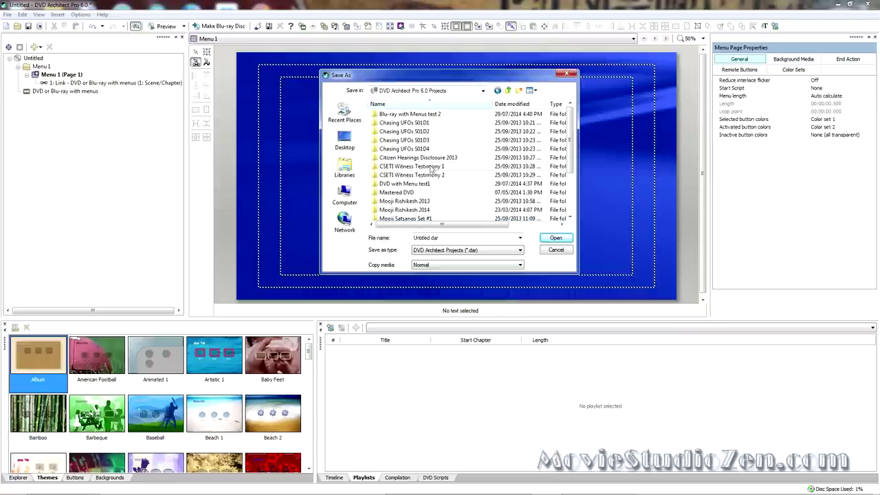
# Step: Save the project as 'Blu-ray with Menus test 2.dar' inside that folder
pyautogui.doubleClick(415, 115)
pyautogui.doubleClick(443, 238)
pyautogui.hotkey('ctrl', 'v')
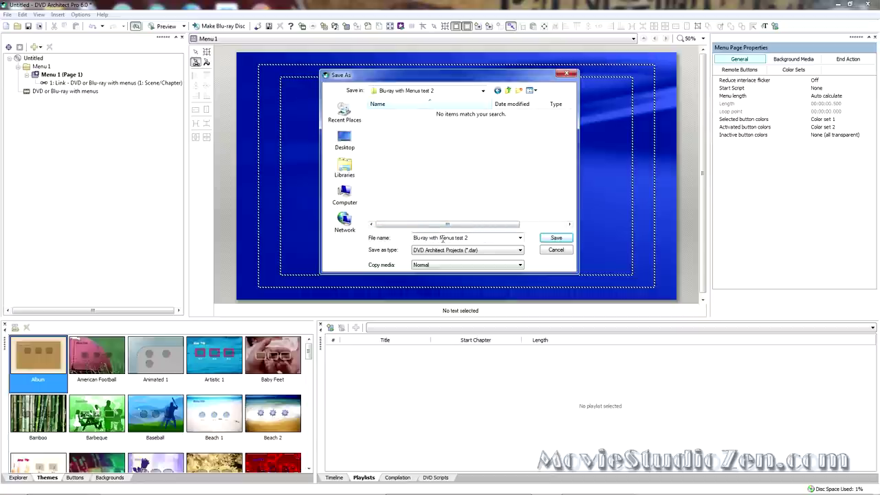
pyautogui.click(554, 238)
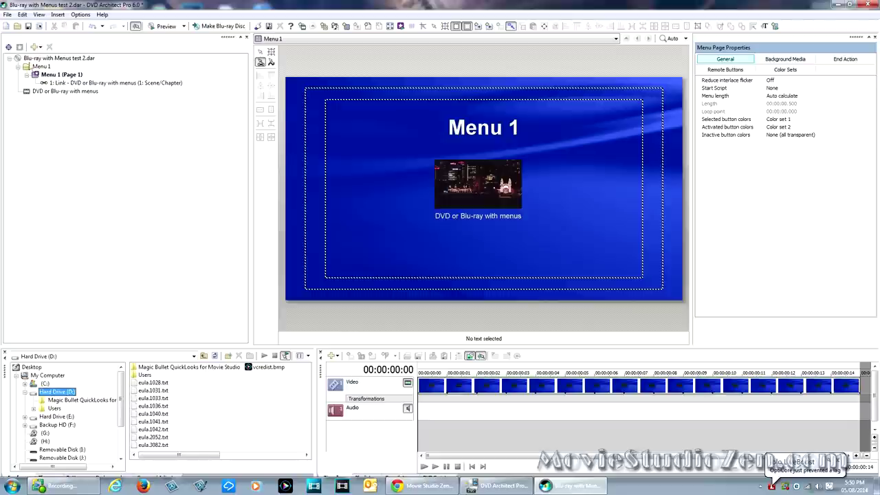
# Step: Save Blu-ray with Menus test 2.dar again, confirming replacement of the existing file
pyautogui.click(9, 15)
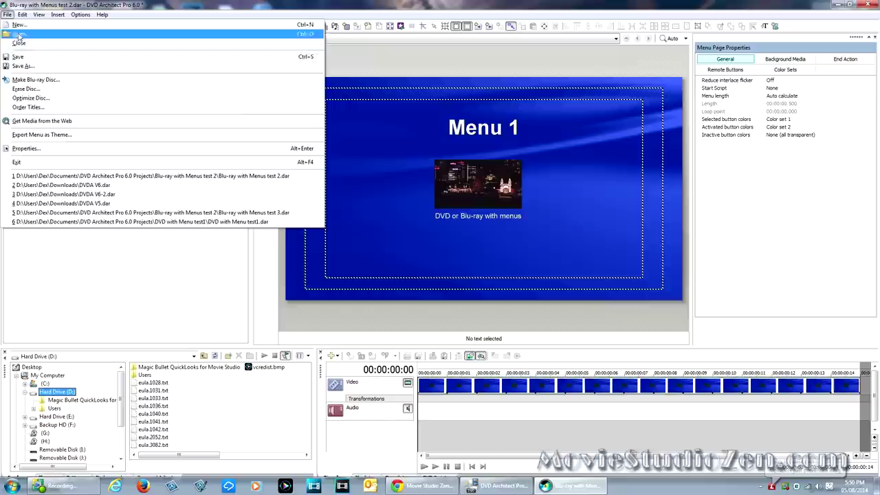
pyautogui.click(23, 65)
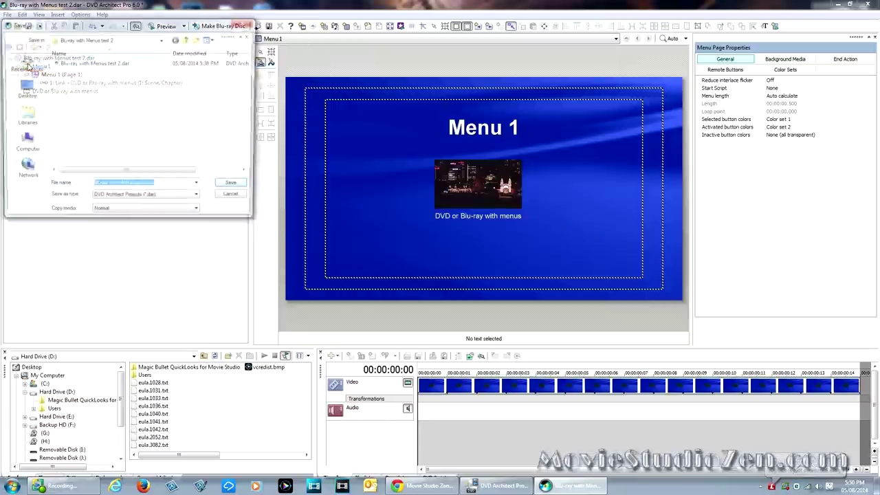
pyautogui.click(235, 187)
pyautogui.click(467, 255)
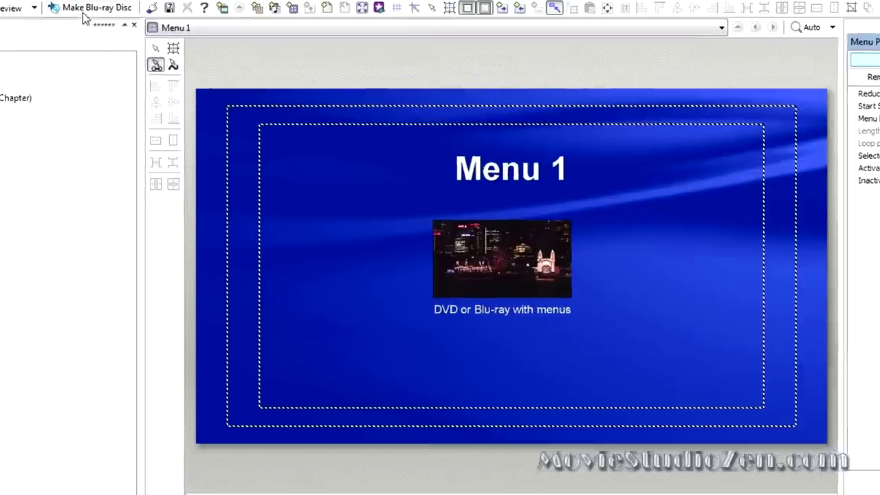
# Step: Launch Make Blu-ray Disc, choose Burn, and review the image file path
pyautogui.click(103, 42)
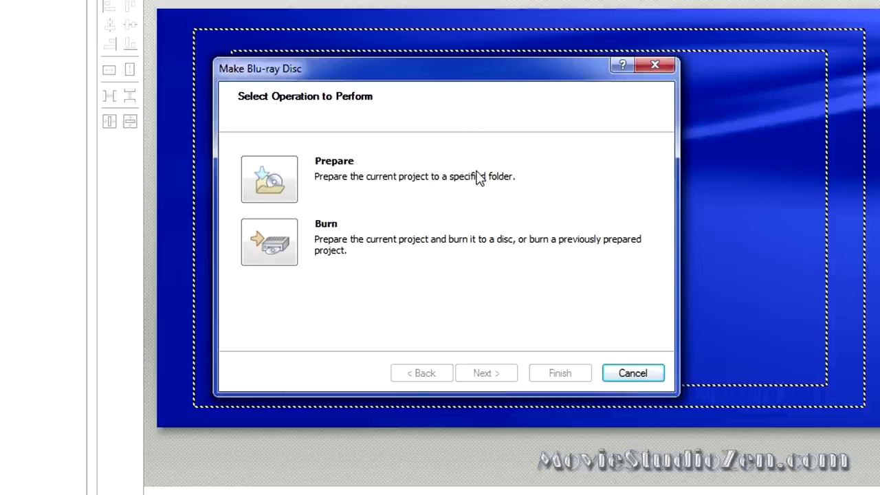
pyautogui.click(290, 261)
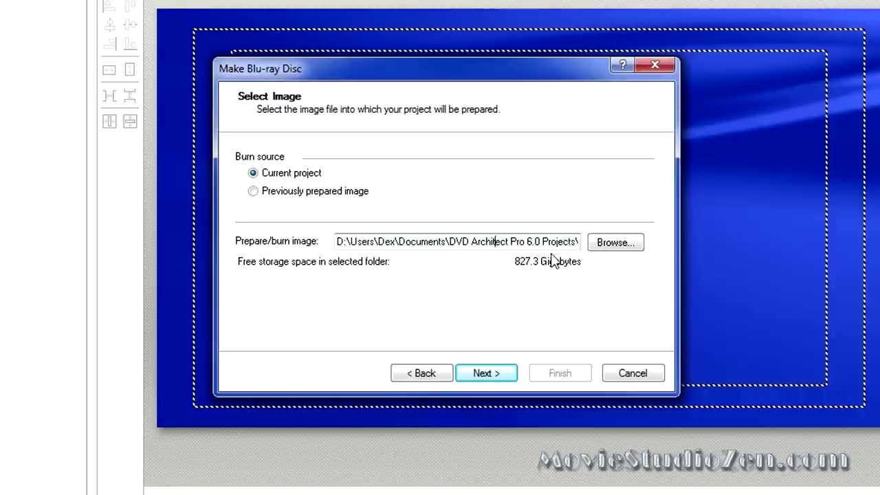
pyautogui.press('Right')
pyautogui.press('Right')
pyautogui.press('Right')
pyautogui.press('Right')
pyautogui.press('Right')
pyautogui.press('Right')
pyautogui.press('Right')
pyautogui.press('Right')
pyautogui.press('Right')
pyautogui.press('Right')
pyautogui.press('Right')
pyautogui.press('Right')
pyautogui.press('Right')
pyautogui.press('Right')
pyautogui.press('Right')
pyautogui.press('Right')
pyautogui.press('Right')
pyautogui.press('Right')
pyautogui.press('Right')
pyautogui.press('Right')
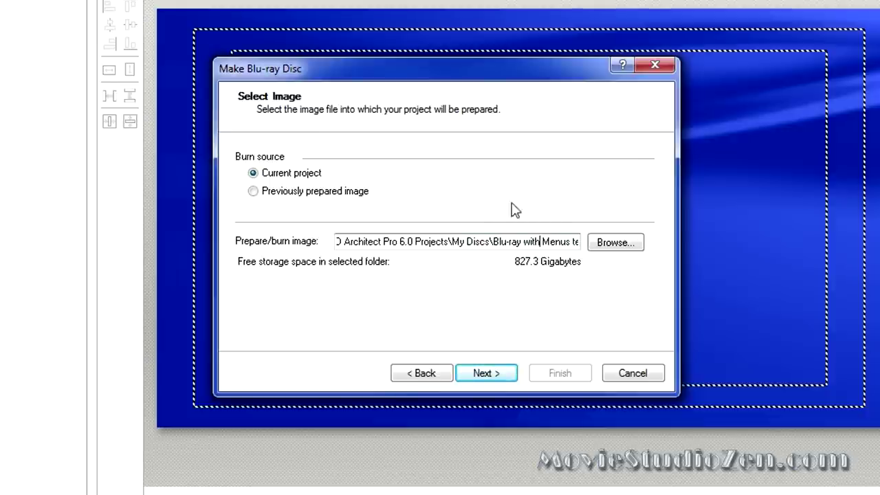
# Step: Set the disc image location to My Discs inside the Blu-ray with Menus test 2 folder
pyautogui.click(614, 242)
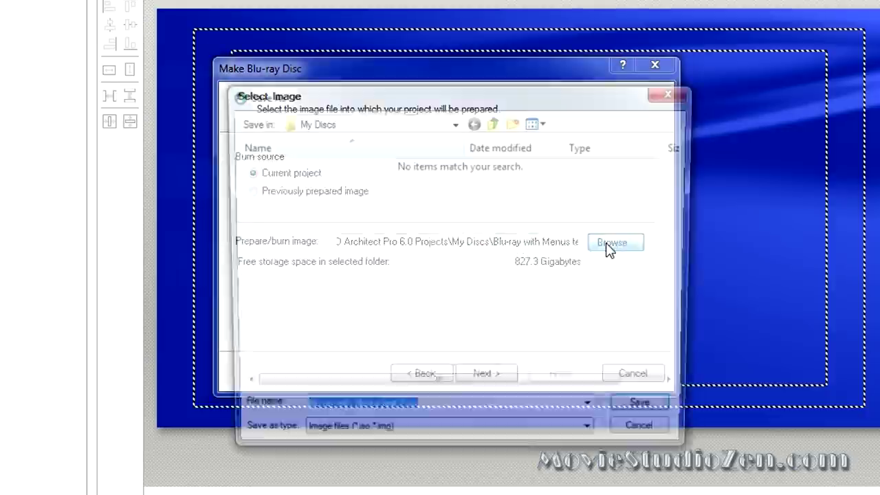
pyautogui.click(495, 122)
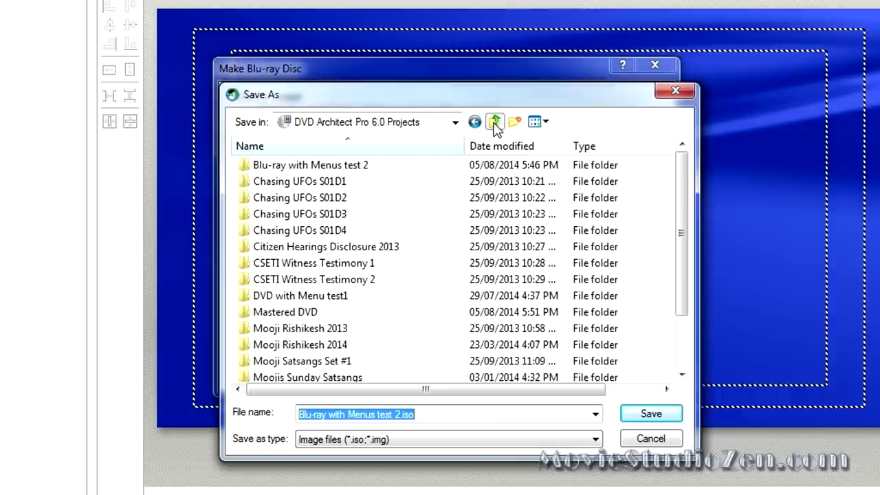
pyautogui.scroll(-2, 681, 213)
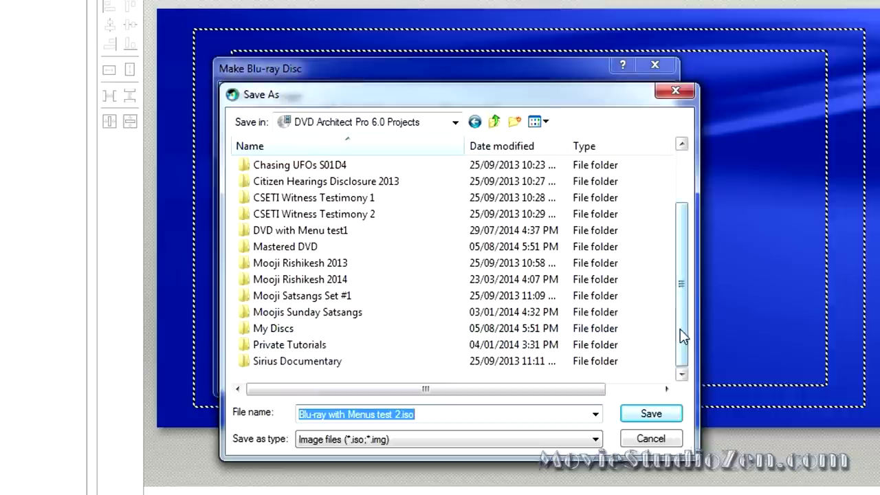
pyautogui.moveTo(680, 329); pyautogui.dragTo(666, 273)
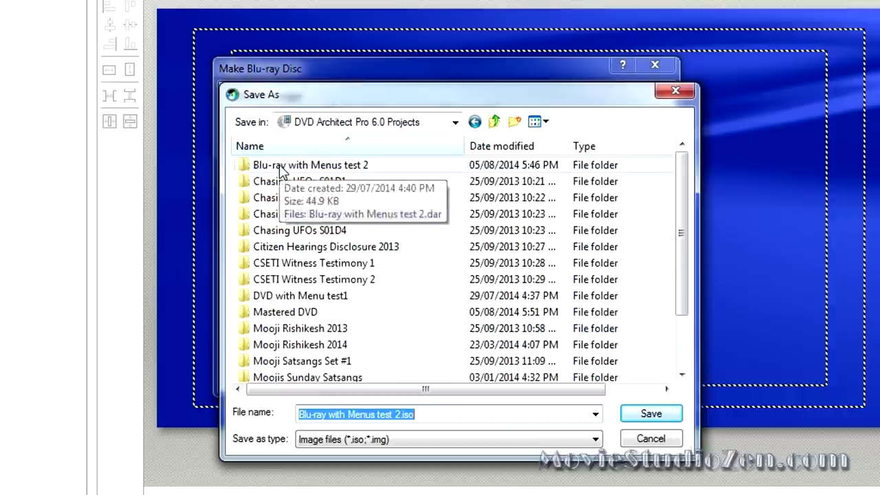
pyautogui.moveTo(680, 221); pyautogui.dragTo(694, 272)
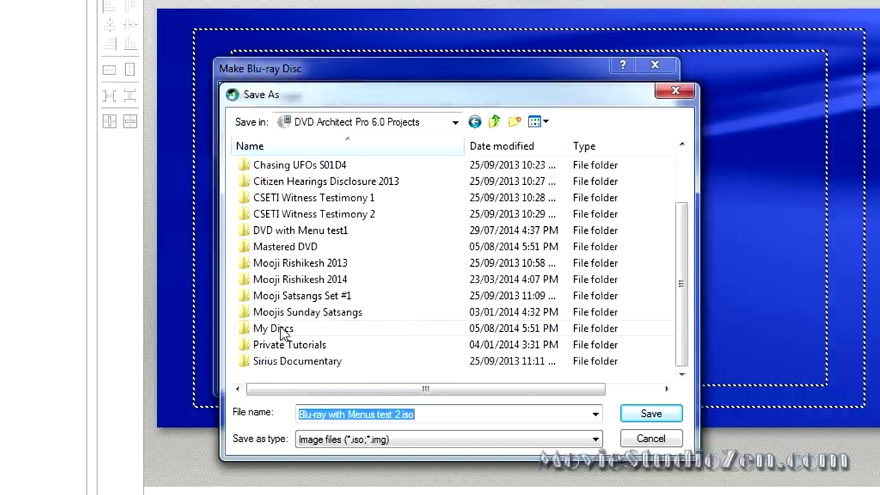
pyautogui.moveTo(268, 329); pyautogui.dragTo(302, 171)
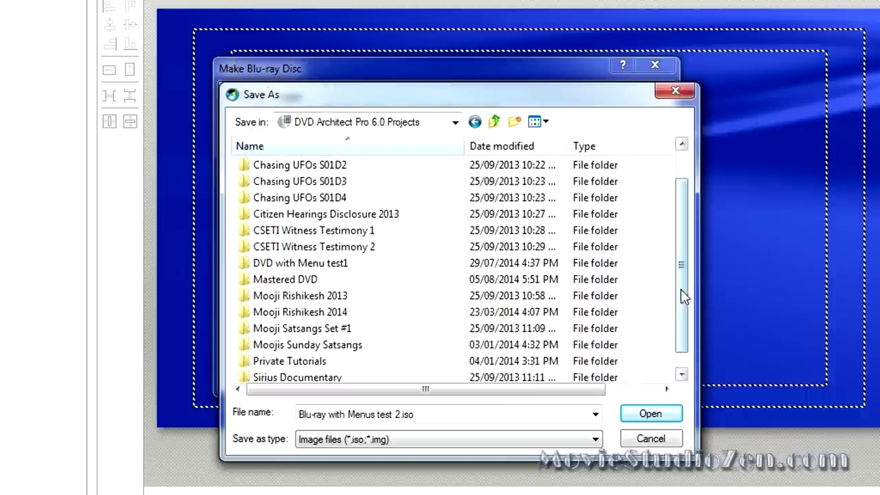
pyautogui.scroll(1, 665, 223)
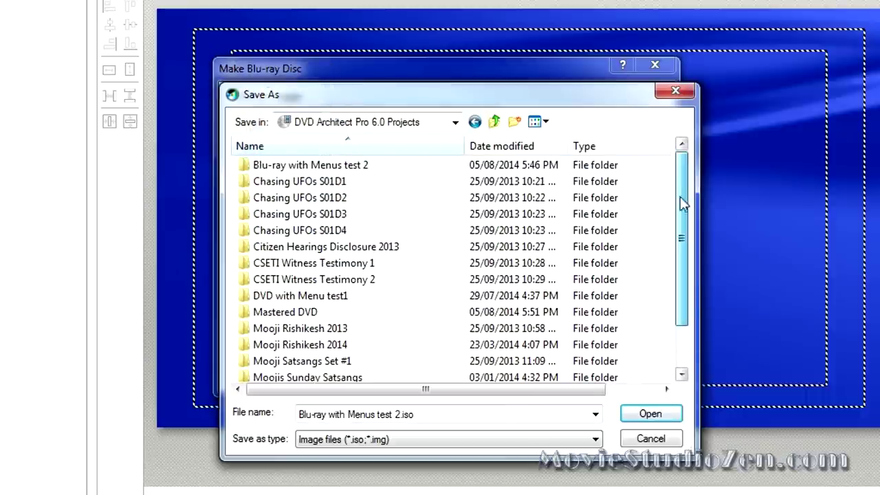
pyautogui.doubleClick(295, 167)
pyautogui.doubleClick(268, 173)
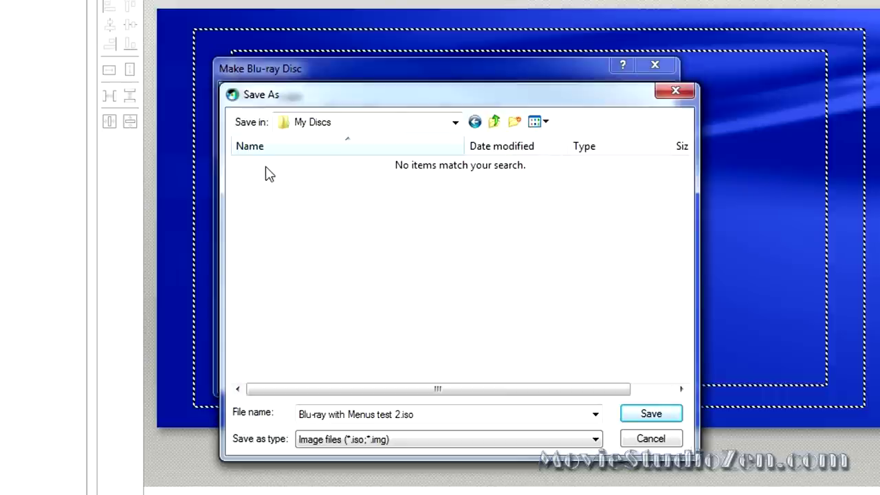
pyautogui.click(643, 414)
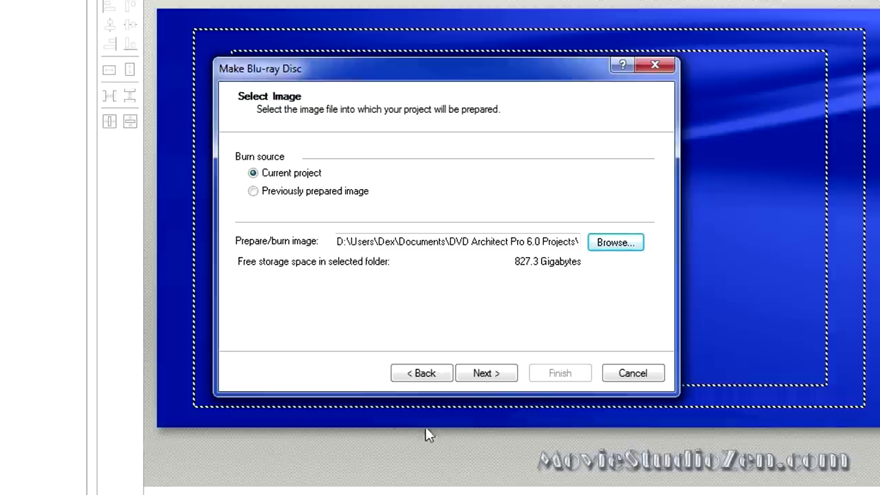
# Step: Advance to the burn settings showing volume name MOOJI_DAY7, then cancel the wizard
pyautogui.click(493, 375)
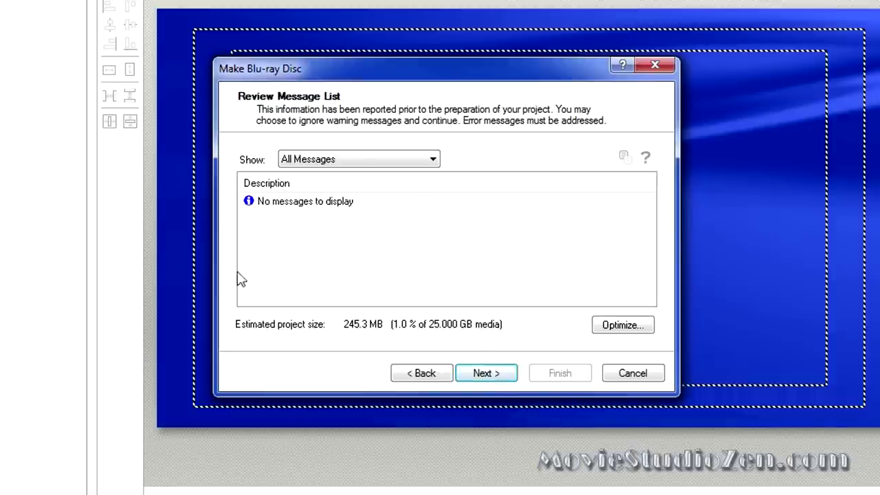
pyautogui.click(485, 375)
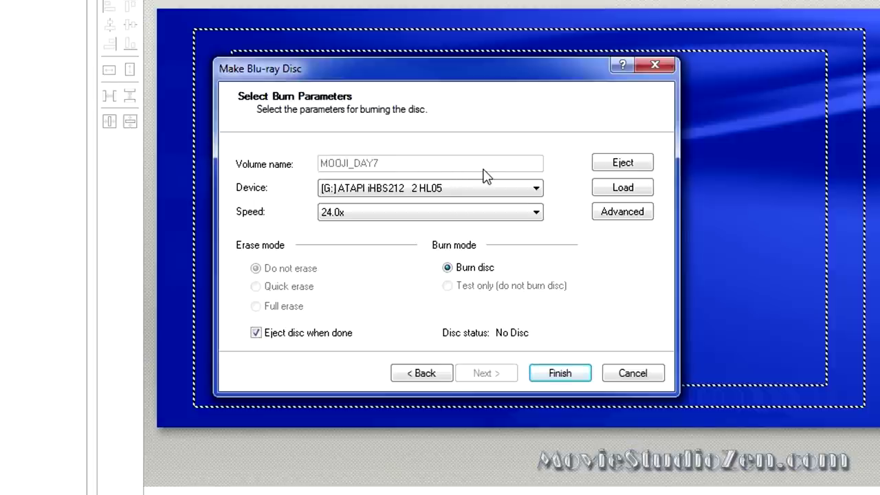
pyautogui.click(631, 373)
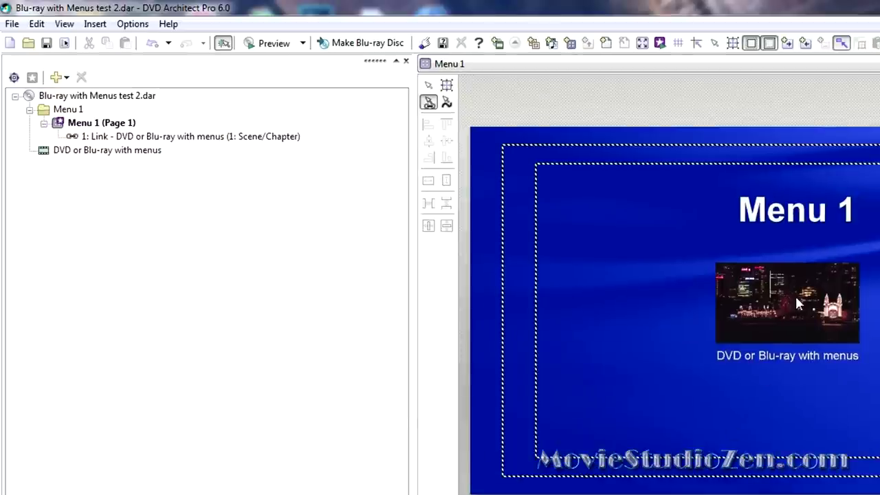
# Step: In the project properties' Disc Labels, enter BLAH_BLAH as the Volume name and confirm
pyautogui.click(12, 24)
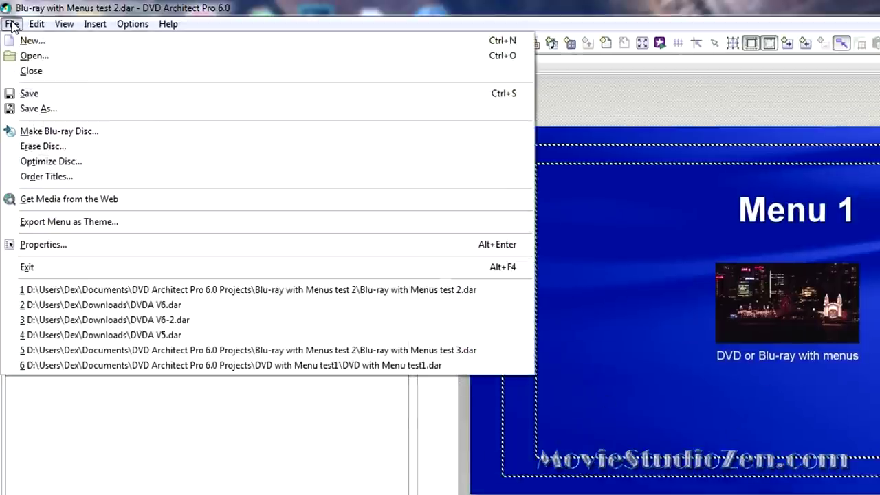
pyautogui.click(42, 245)
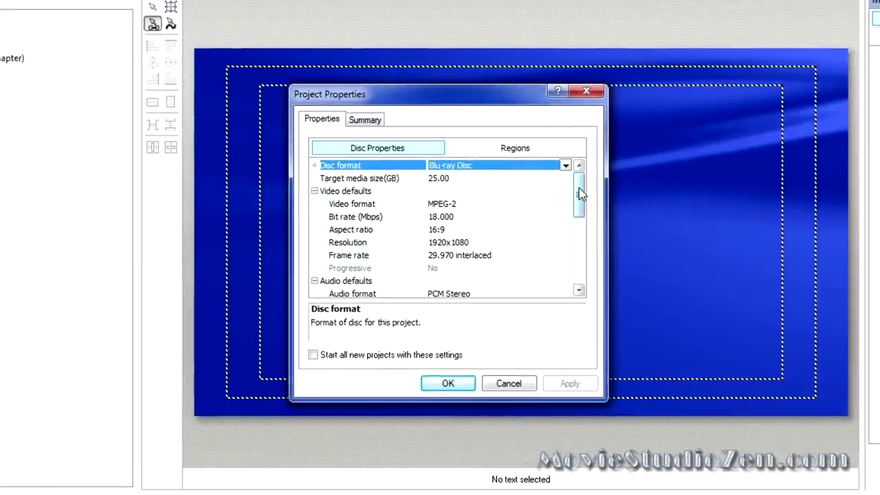
pyautogui.moveTo(803, 255); pyautogui.dragTo(802, 263)
pyautogui.moveTo(583, 200); pyautogui.dragTo(578, 262)
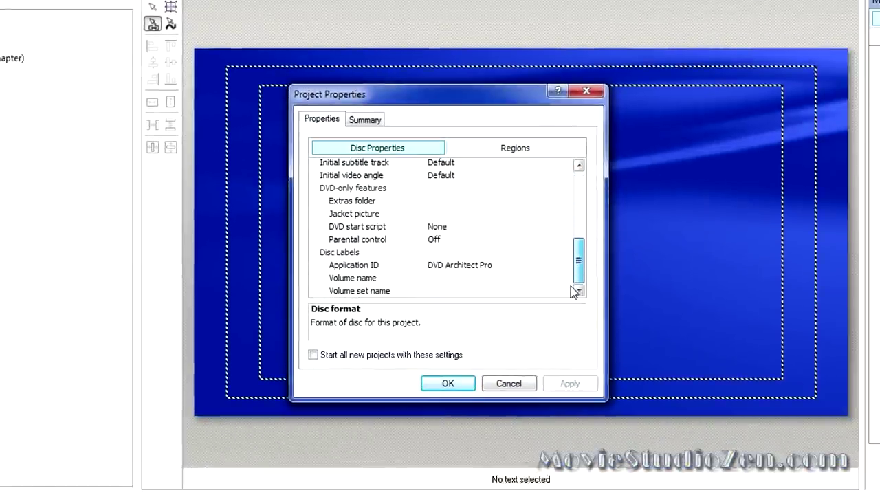
pyautogui.click(442, 277)
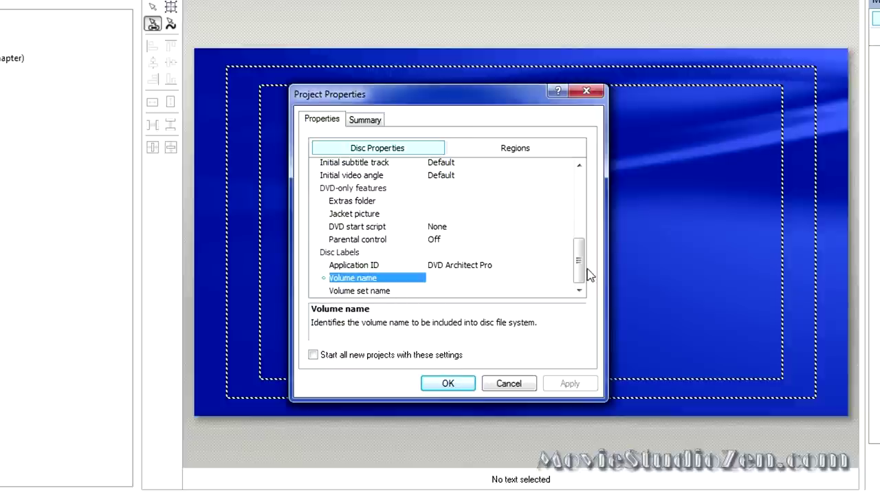
pyautogui.write('BLA')
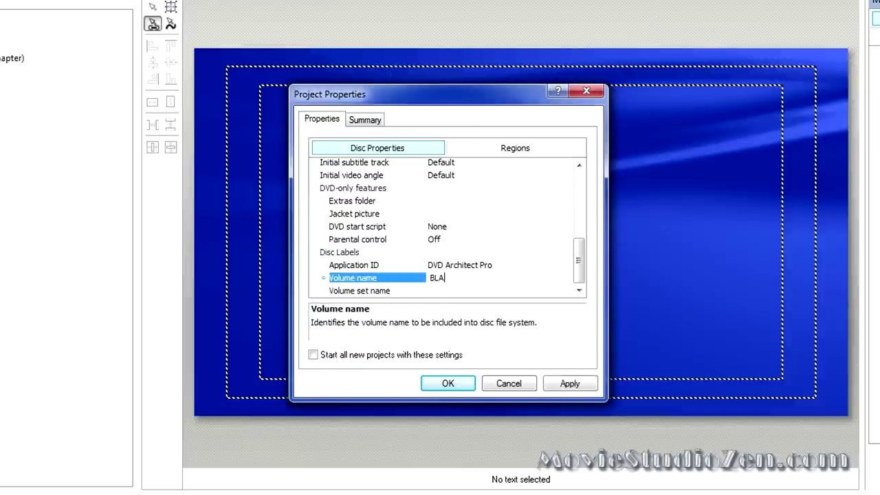
pyautogui.write('H!')
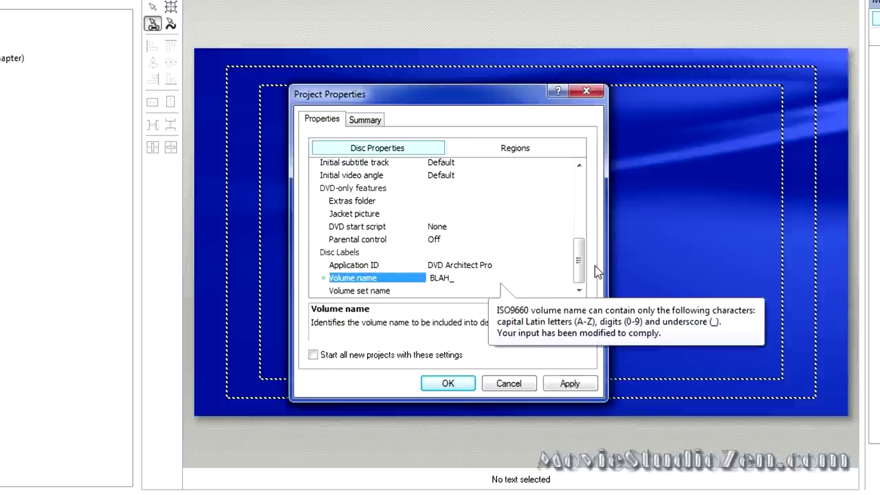
pyautogui.write('BLAH')
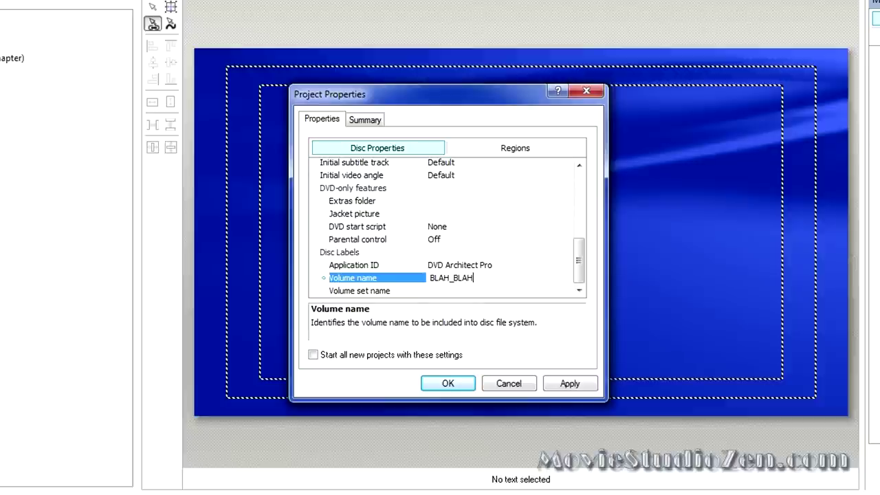
pyautogui.click(457, 290)
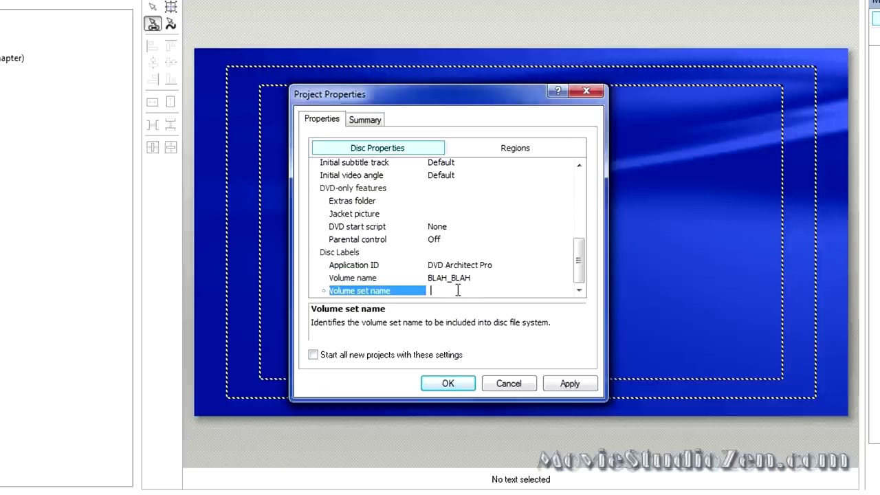
pyautogui.write('1')
pyautogui.click(569, 385)
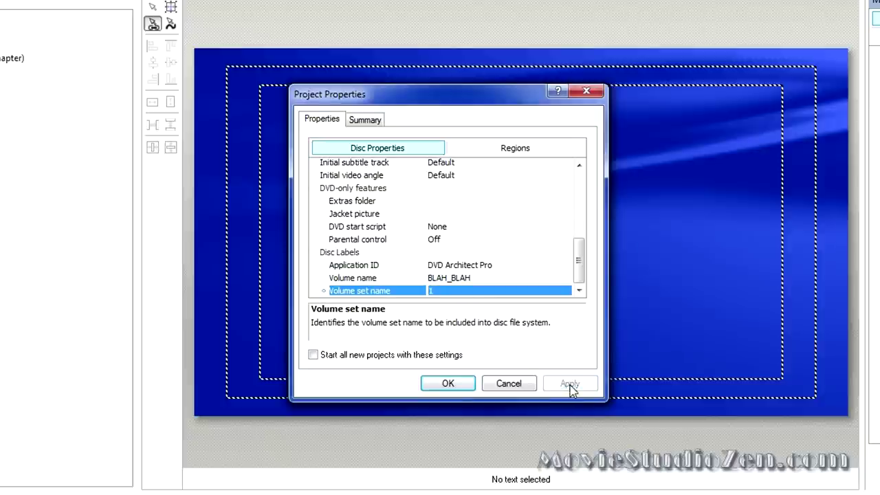
pyautogui.click(460, 384)
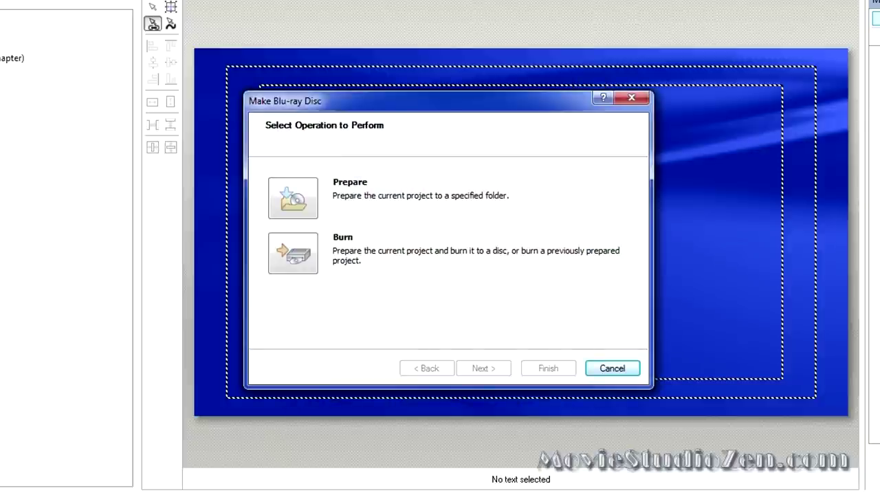
# Step: Choose to burn, saving the disc image in Blu-ray with Menus test 2\My Discs
pyautogui.click(296, 256)
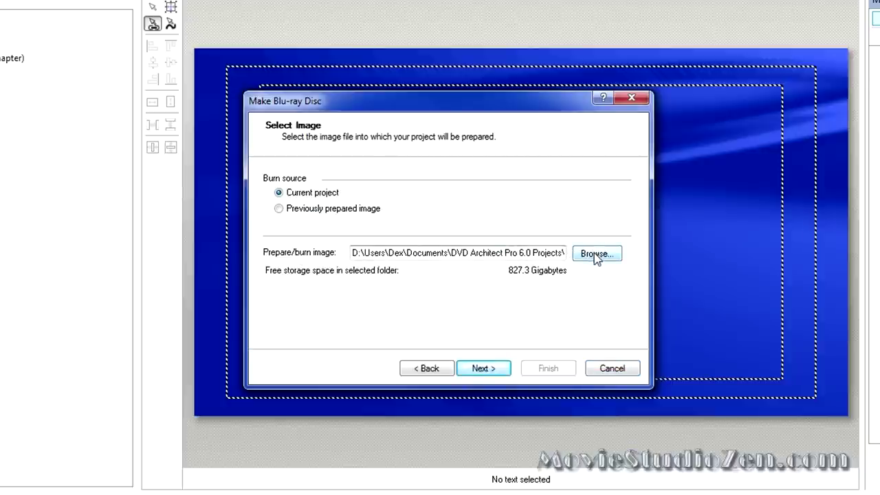
pyautogui.click(594, 254)
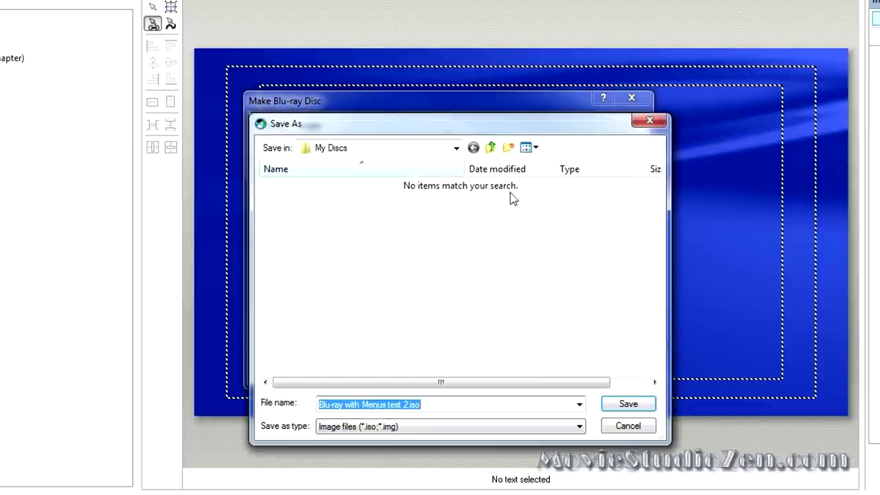
pyautogui.click(491, 150)
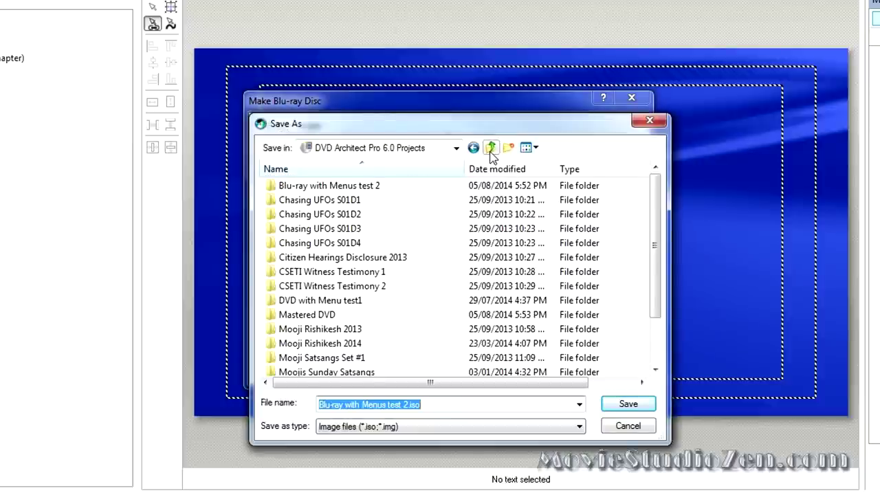
pyautogui.doubleClick(337, 187)
pyautogui.doubleClick(304, 188)
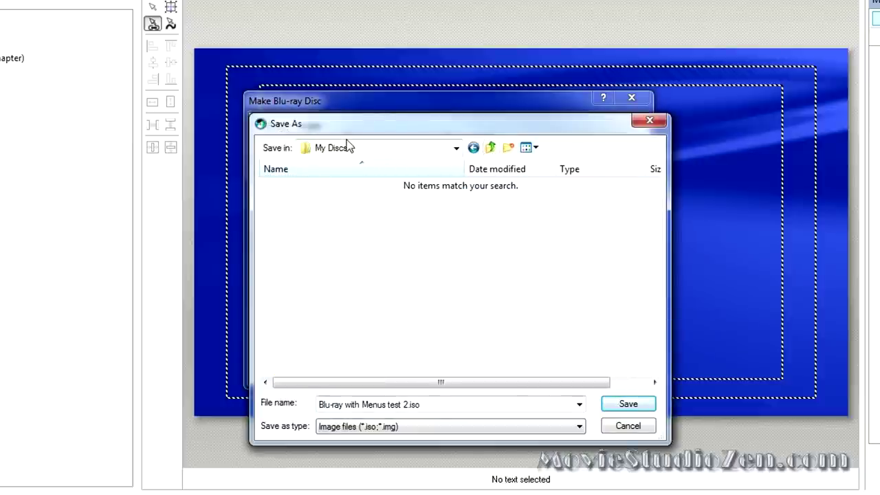
pyautogui.click(633, 405)
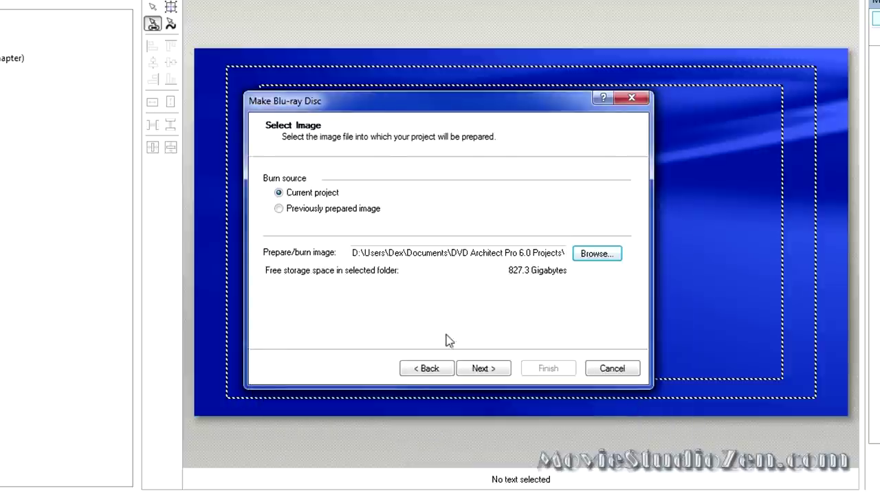
pyautogui.click(493, 372)
# Step: Advance to the burn parameters and keep the burn speed at 24.0x
pyautogui.click(493, 371)
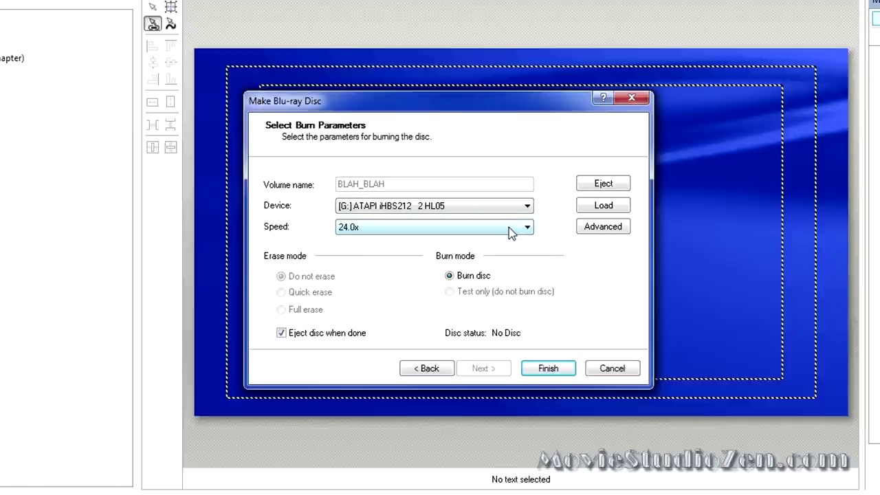
pyautogui.click(511, 233)
pyautogui.click(511, 233)
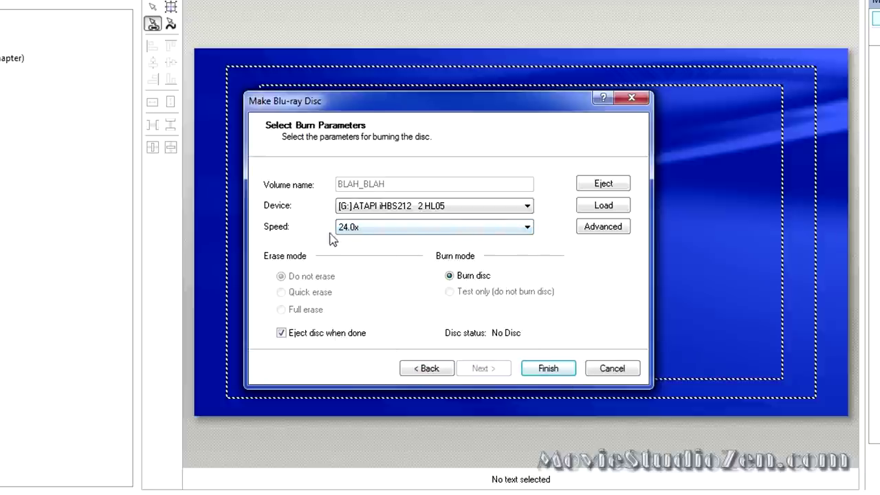
pyautogui.click(415, 229)
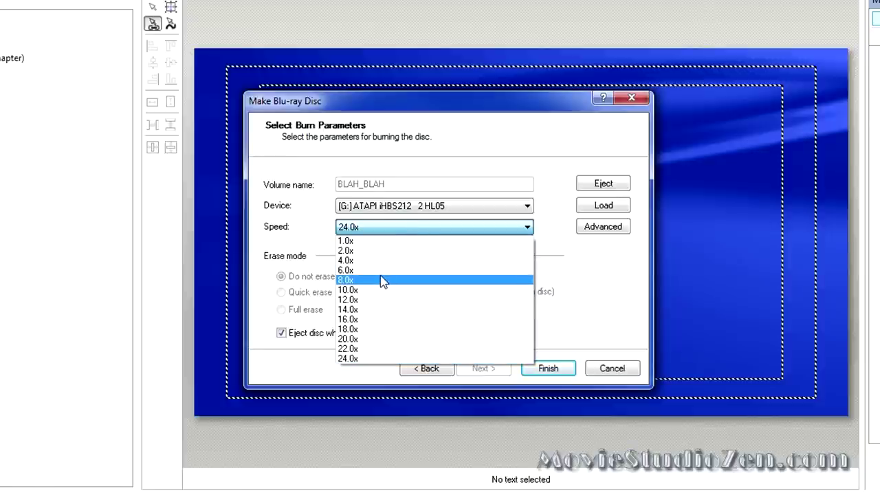
pyautogui.click(392, 229)
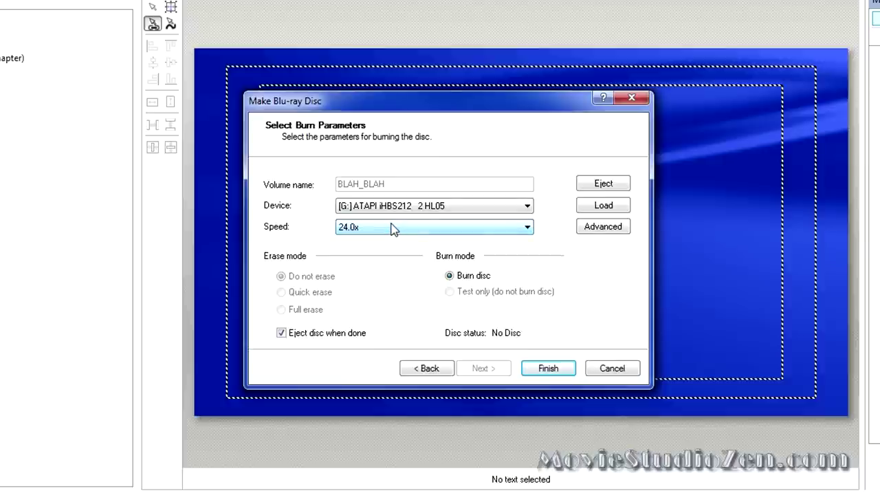